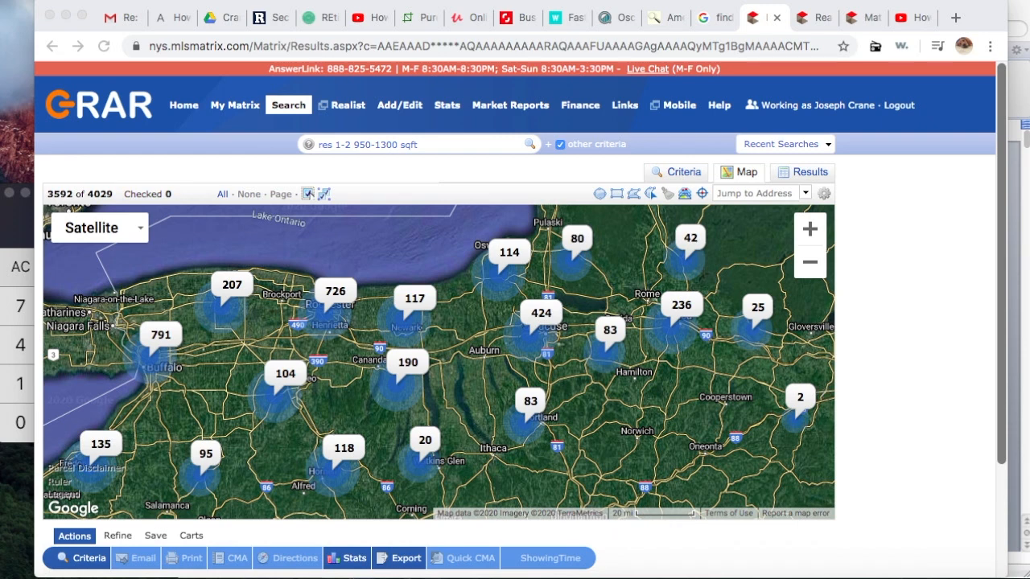
click(1027, 209)
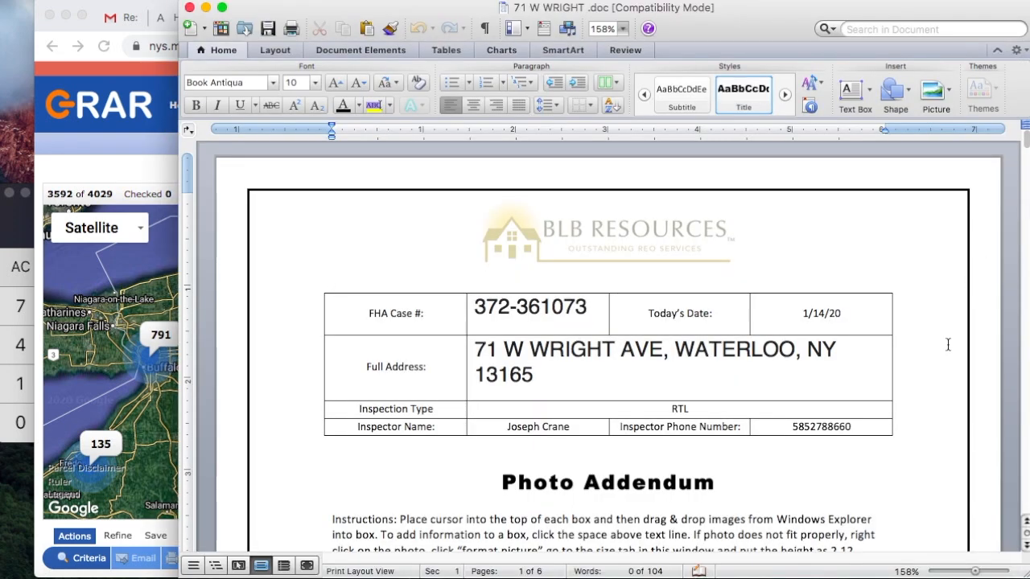
scroll(934, 380, down, 2)
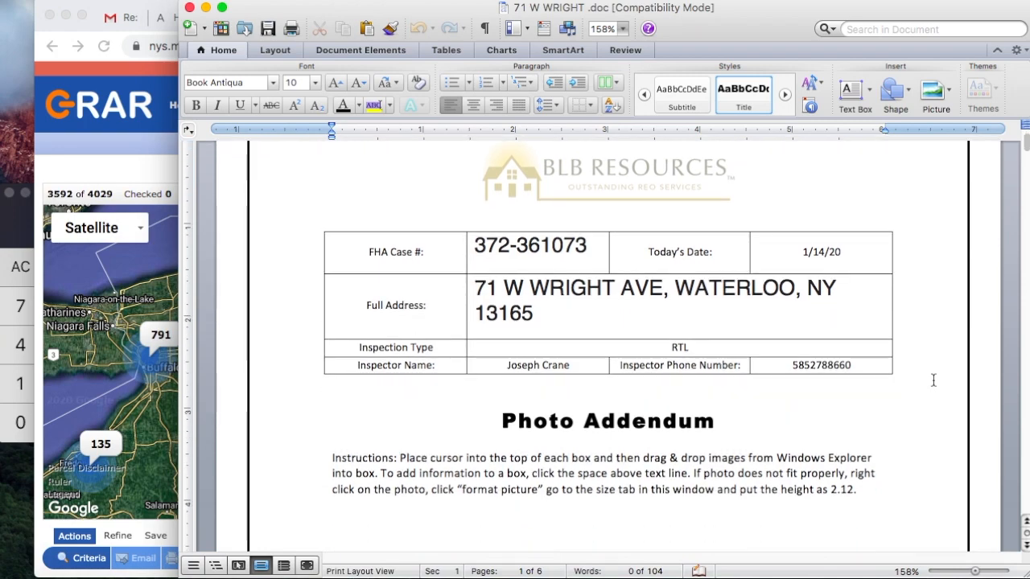
scroll(933, 379, down, 5)
scroll(934, 380, up, 4)
scroll(934, 380, down, 7)
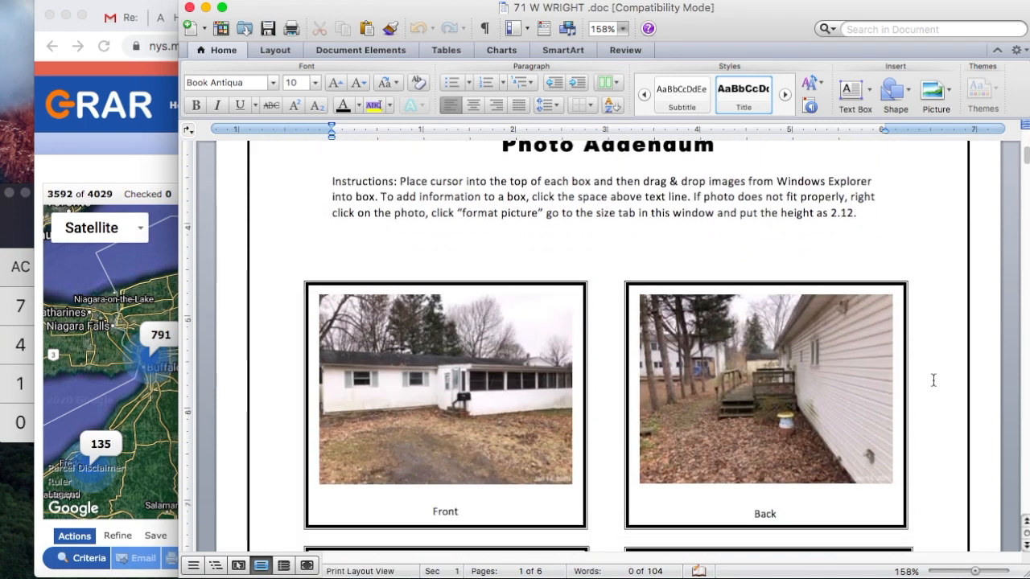
scroll(934, 380, down, 5)
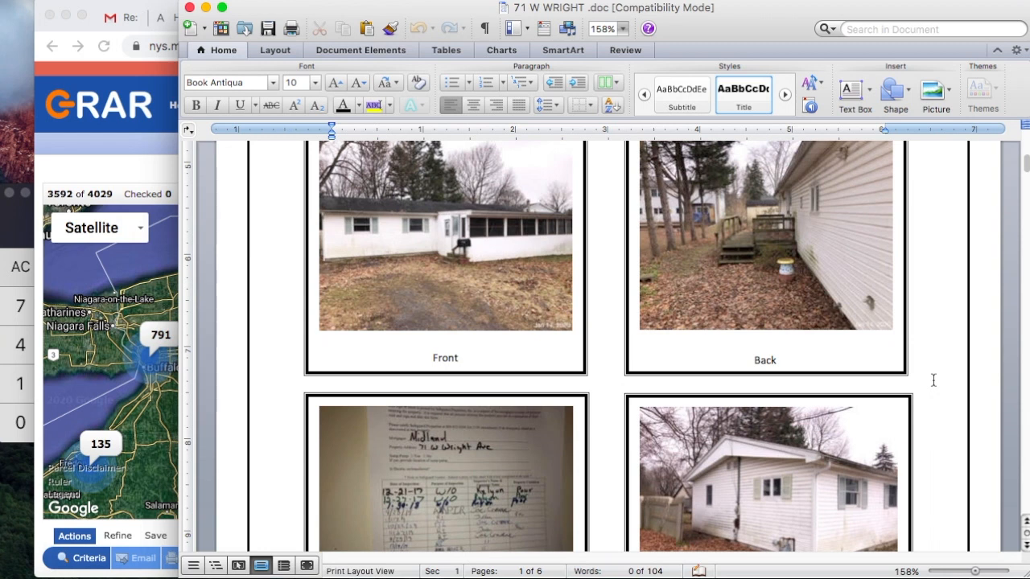
scroll(933, 380, down, 5)
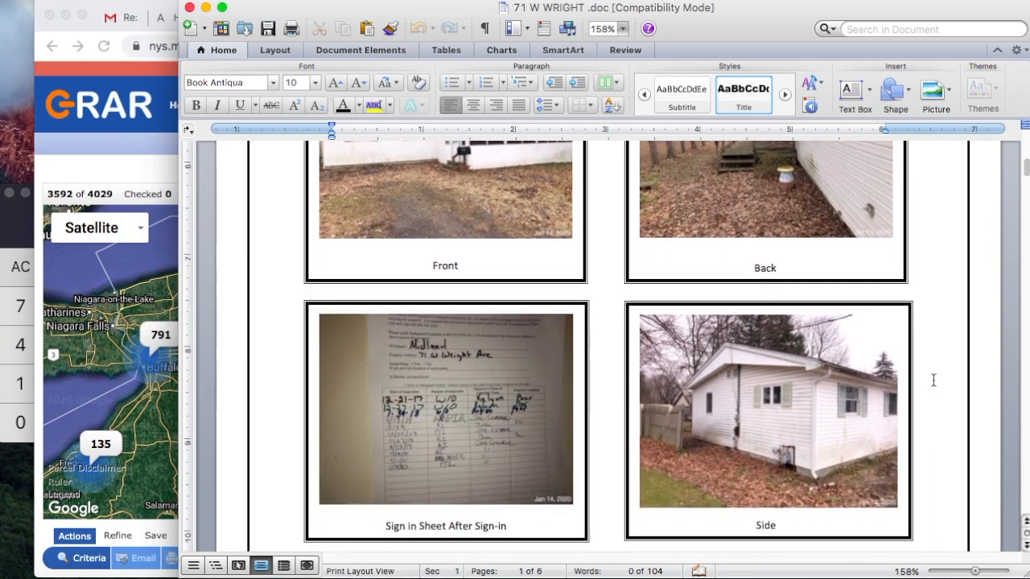
scroll(933, 380, down, 2)
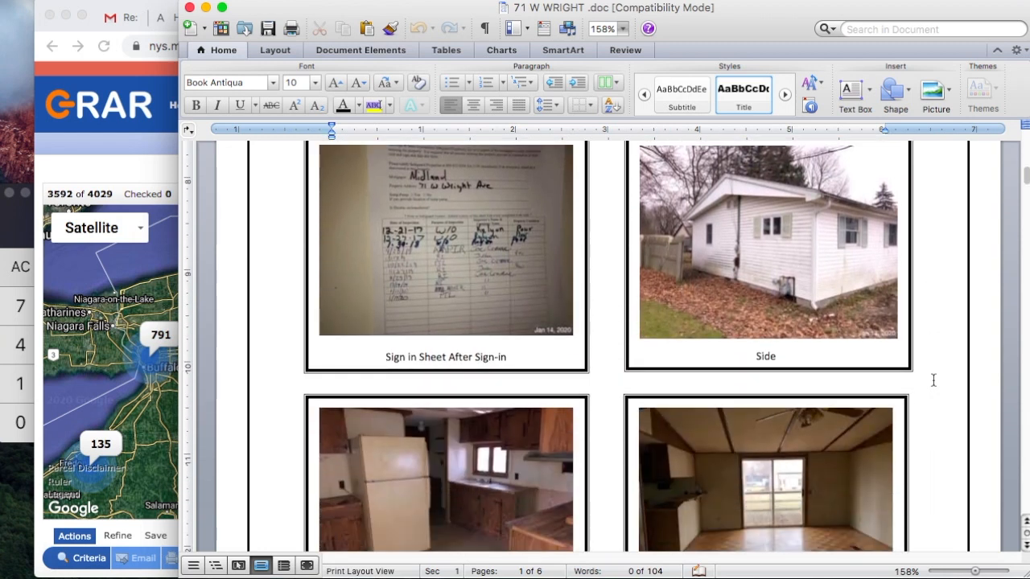
scroll(934, 380, down, 3)
scroll(933, 380, down, 2)
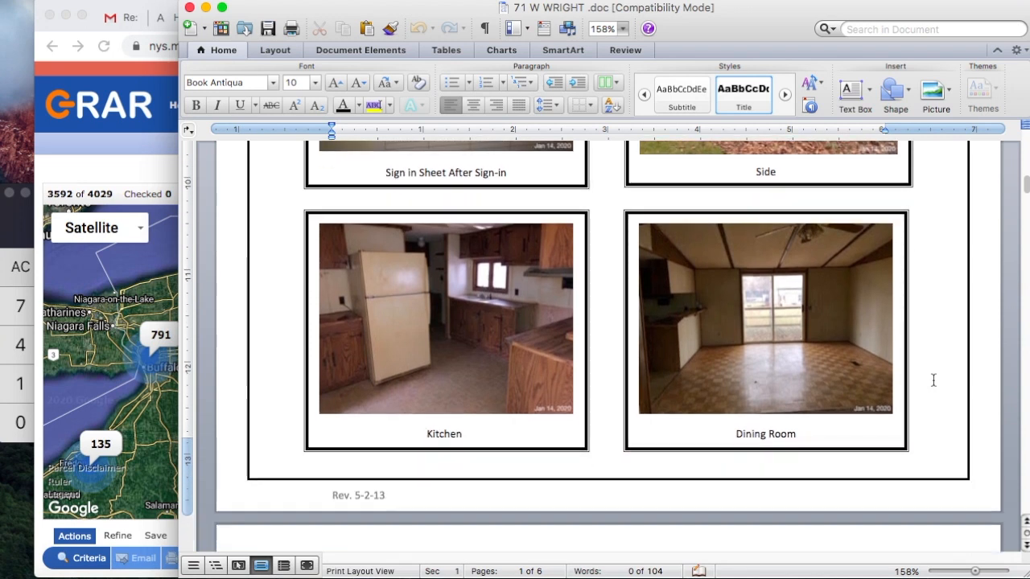
scroll(934, 380, down, 3)
scroll(934, 380, down, 6)
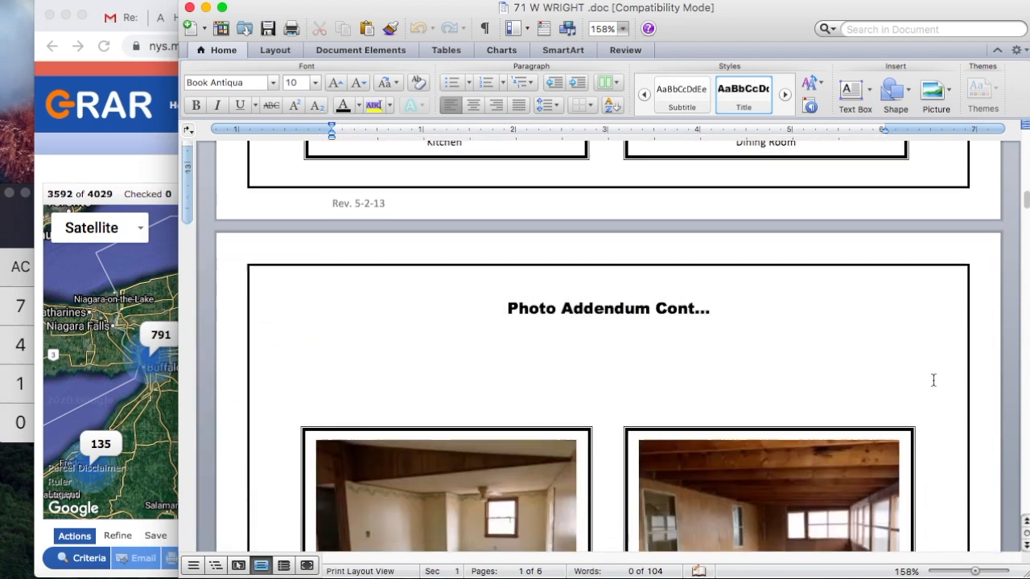
scroll(934, 379, down, 3)
scroll(933, 380, down, 4)
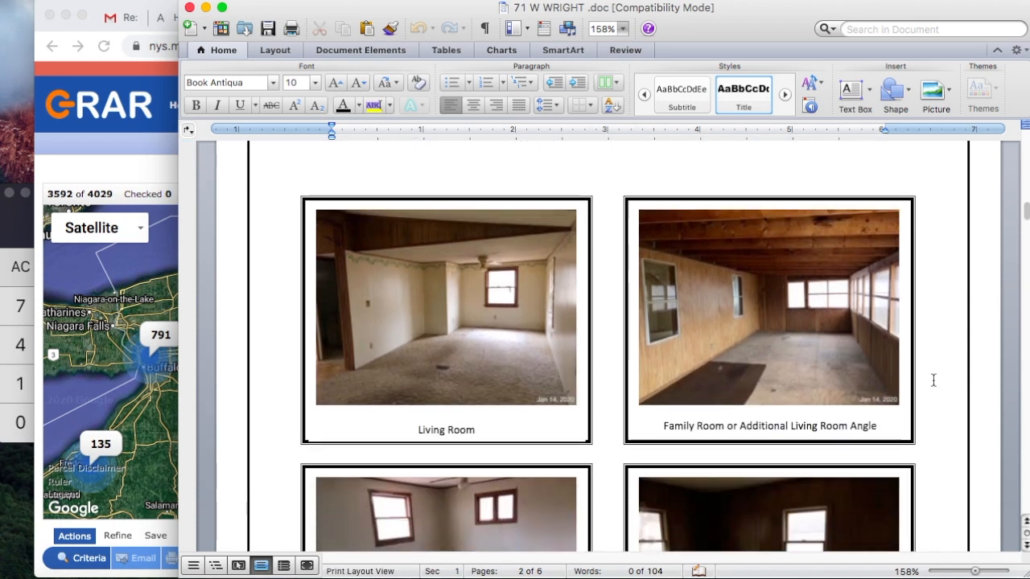
scroll(933, 380, down, 2)
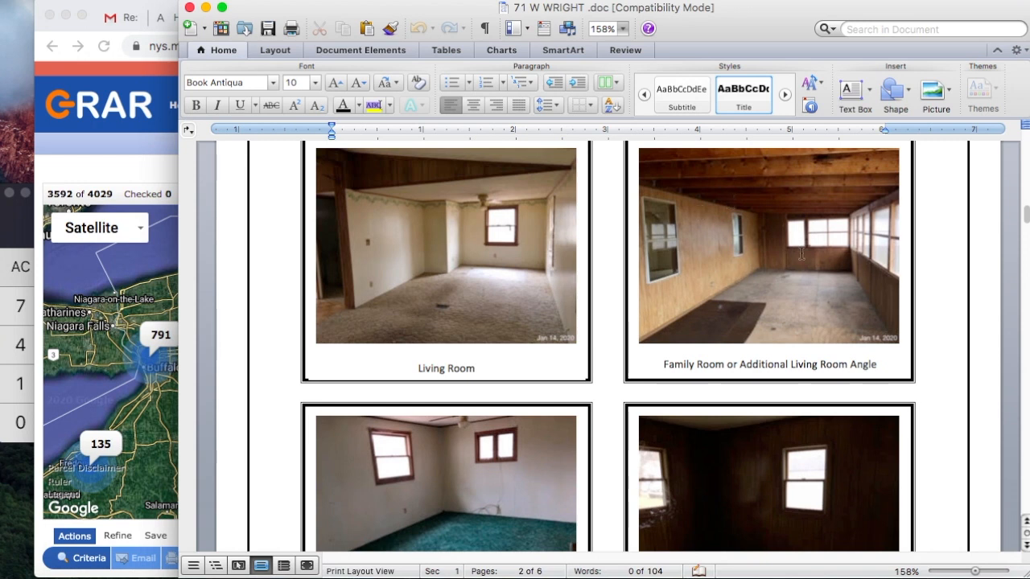
scroll(773, 278, down, 5)
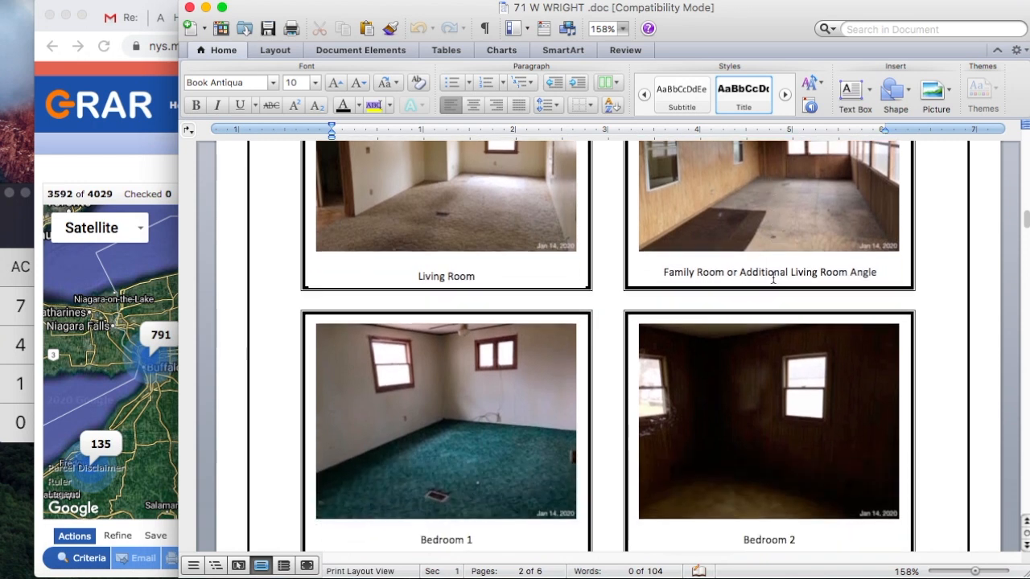
scroll(773, 278, down, 4)
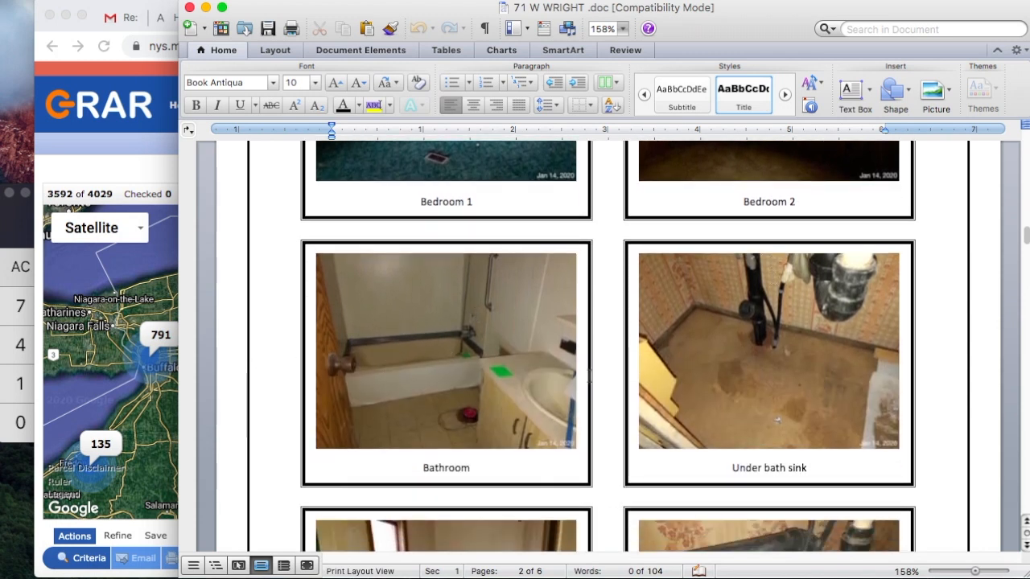
scroll(612, 387, down, 5)
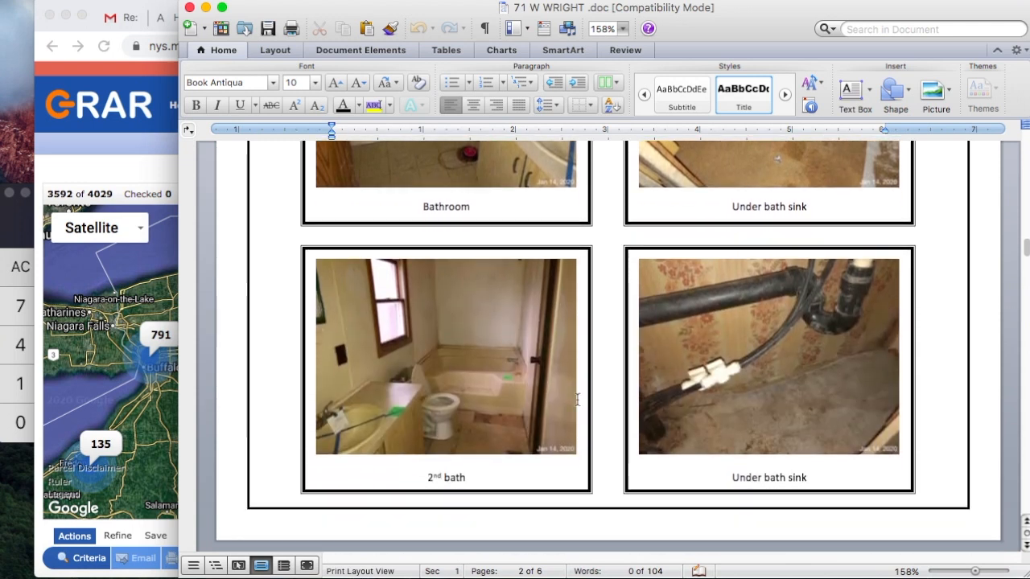
scroll(610, 400, down, 10)
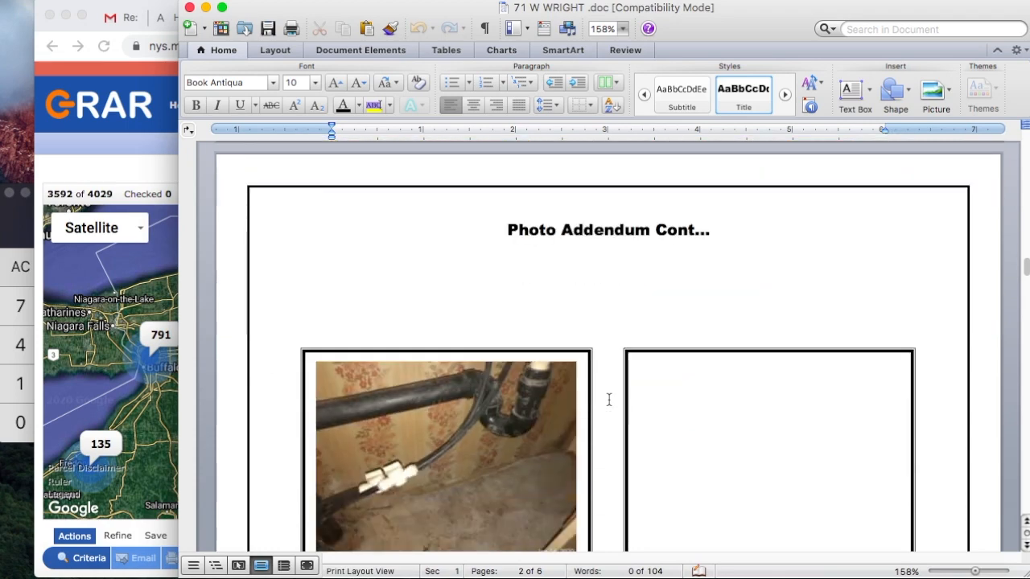
scroll(609, 400, up, 15)
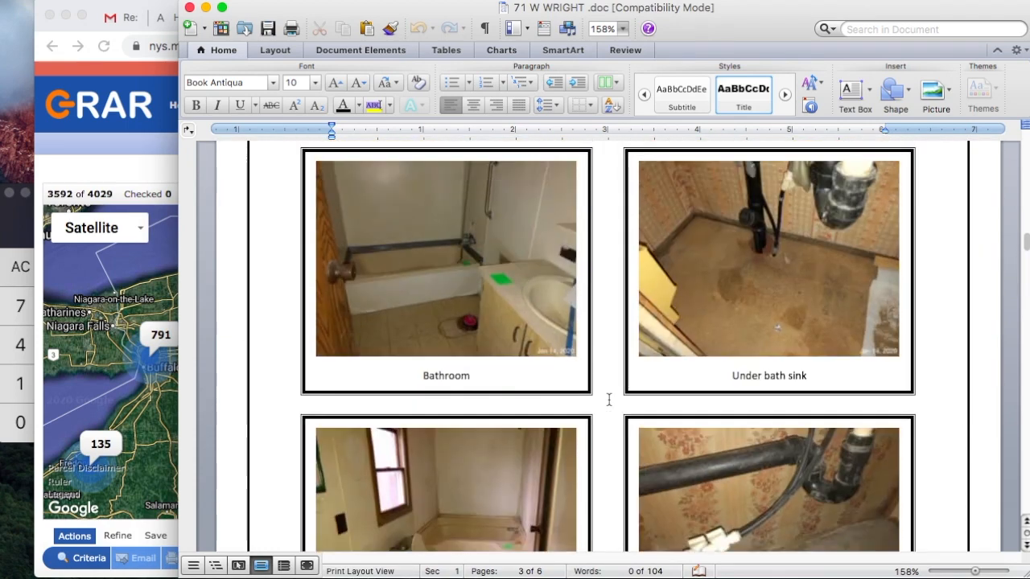
scroll(609, 400, up, 20)
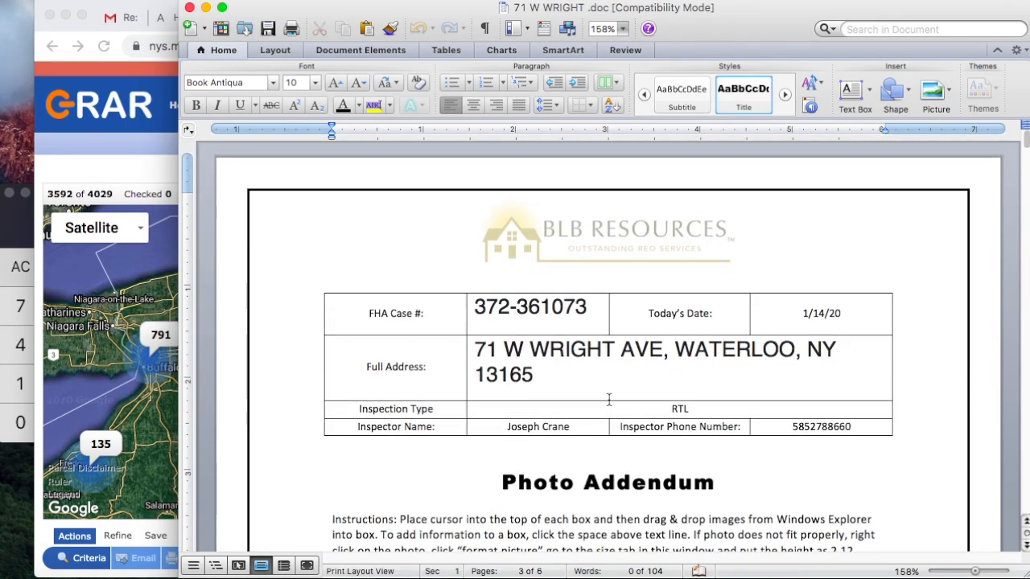
click(150, 168)
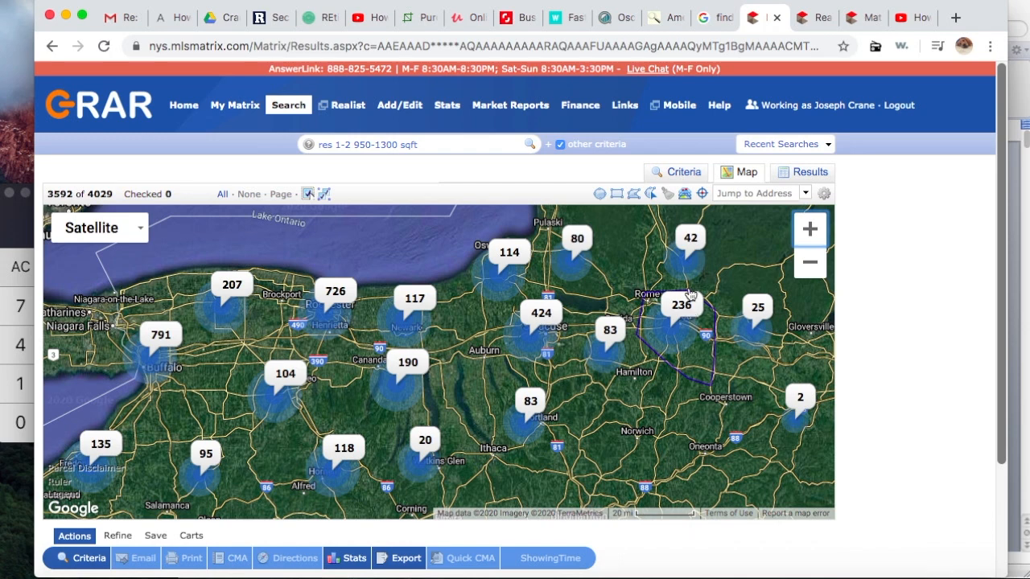
click(680, 176)
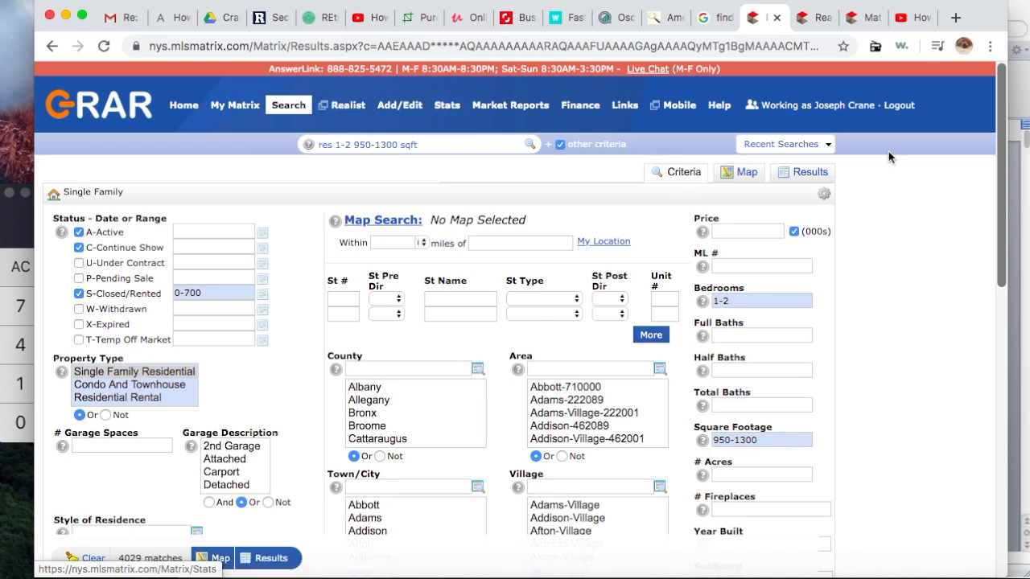
click(811, 22)
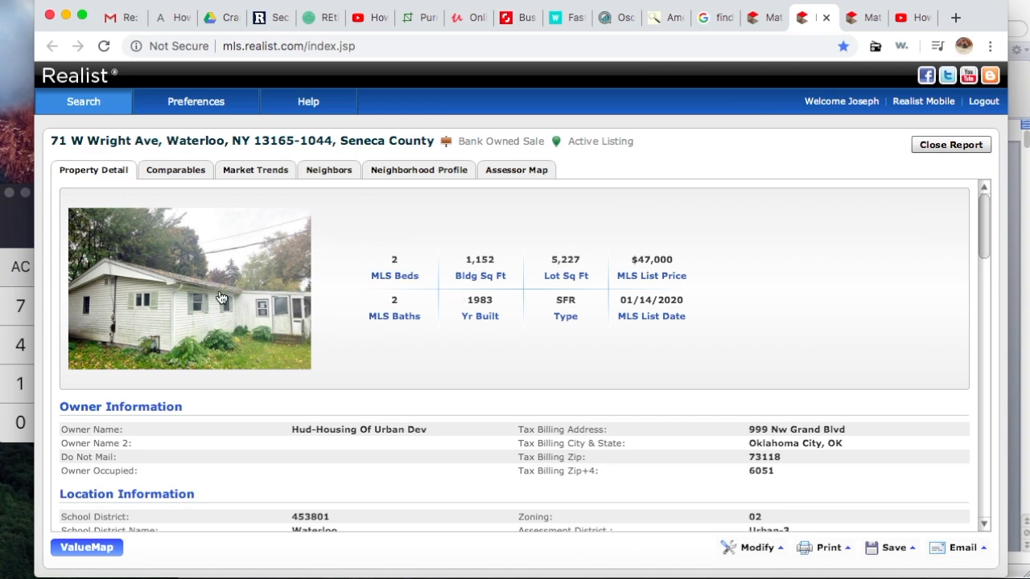
click(929, 154)
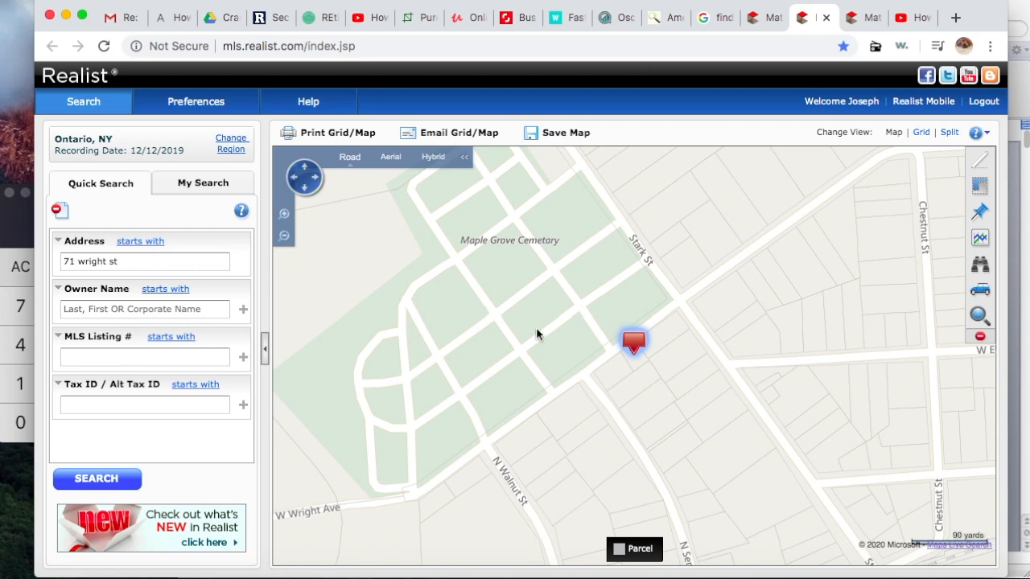
click(634, 344)
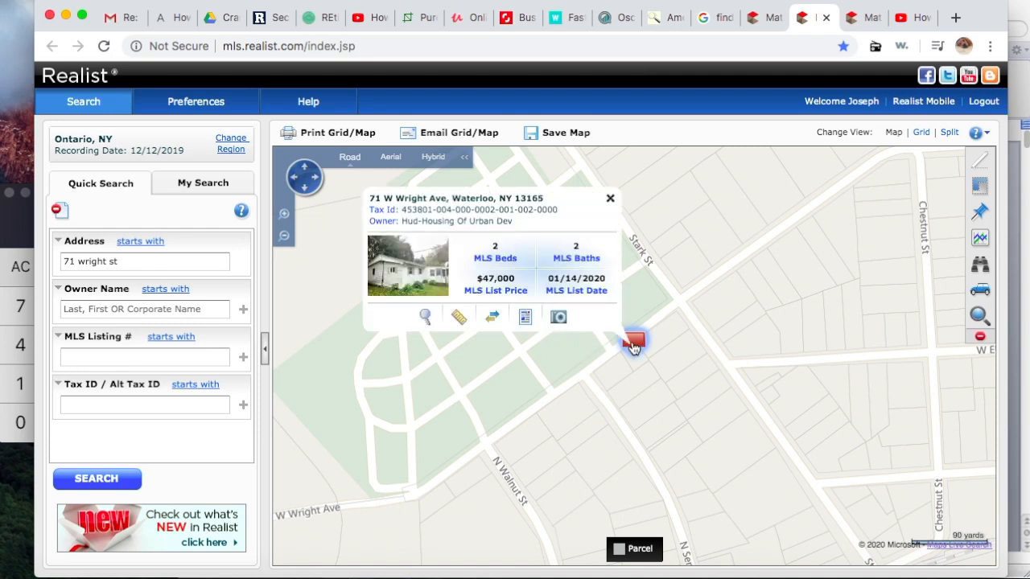
click(527, 317)
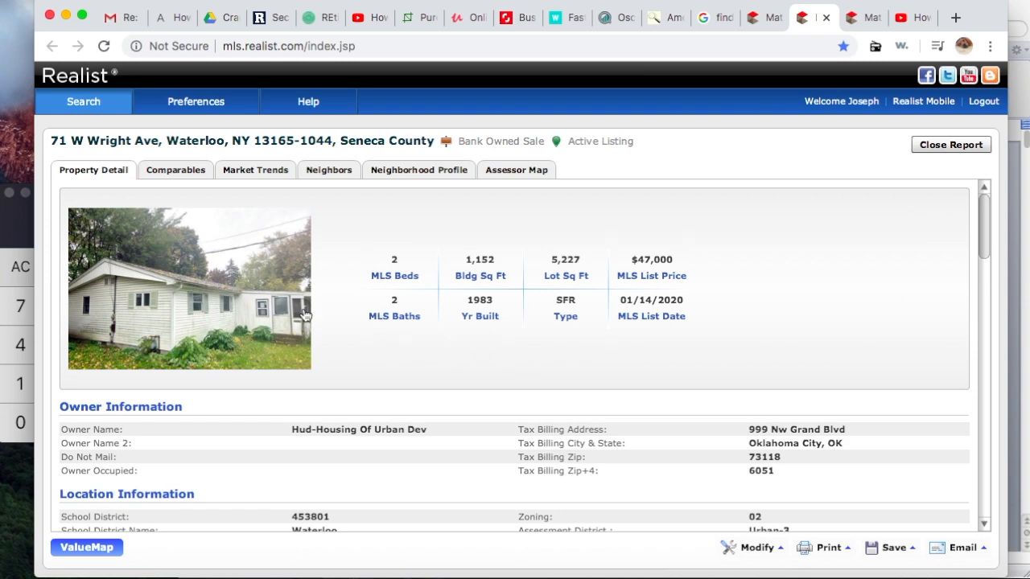
click(770, 27)
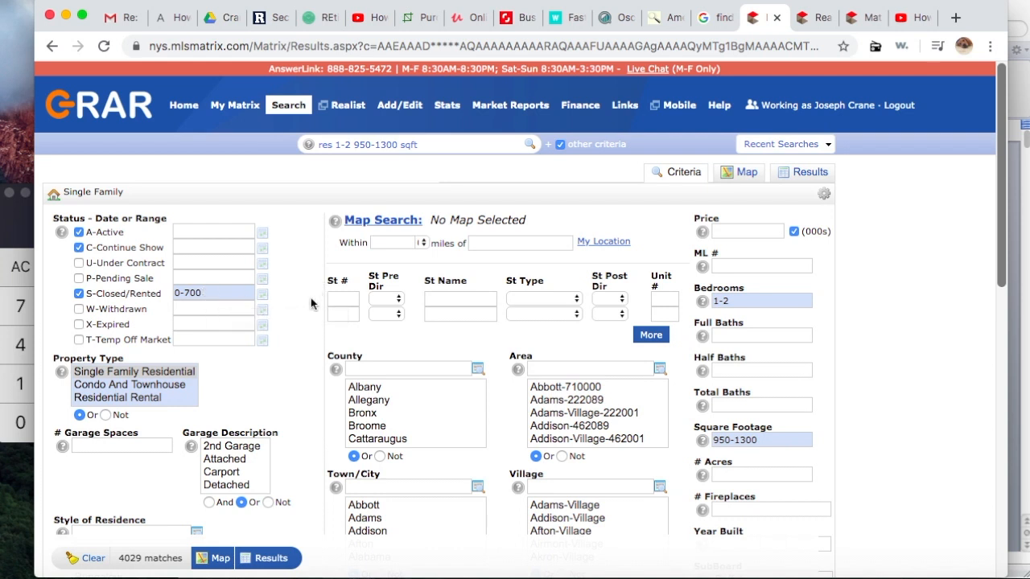
Step: Change the closed-sale date range from 0-700 to 0-365 days
click(214, 293)
key(BackSpace)
key(BackSpace)
key(BackSpace)
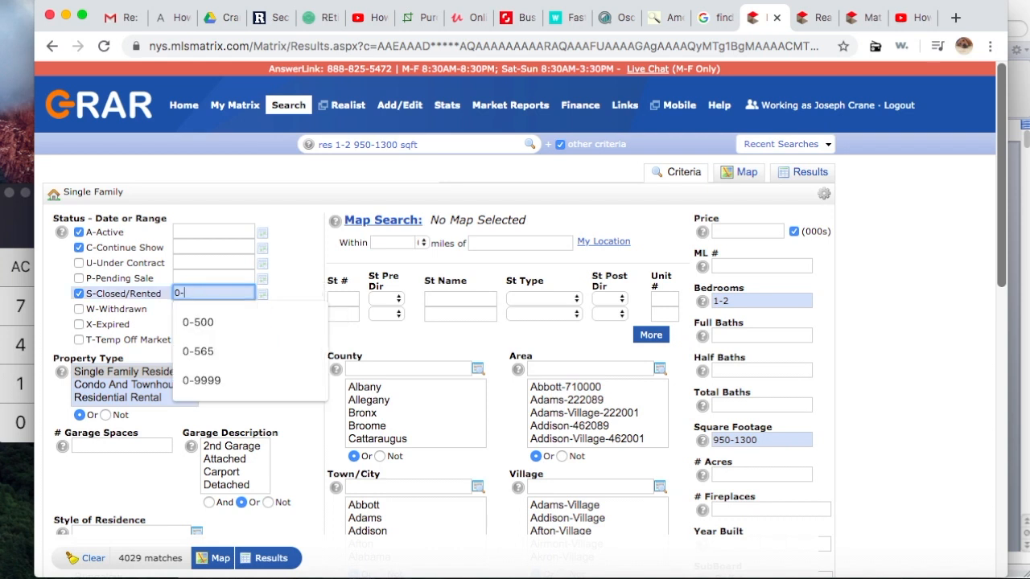
text(365)
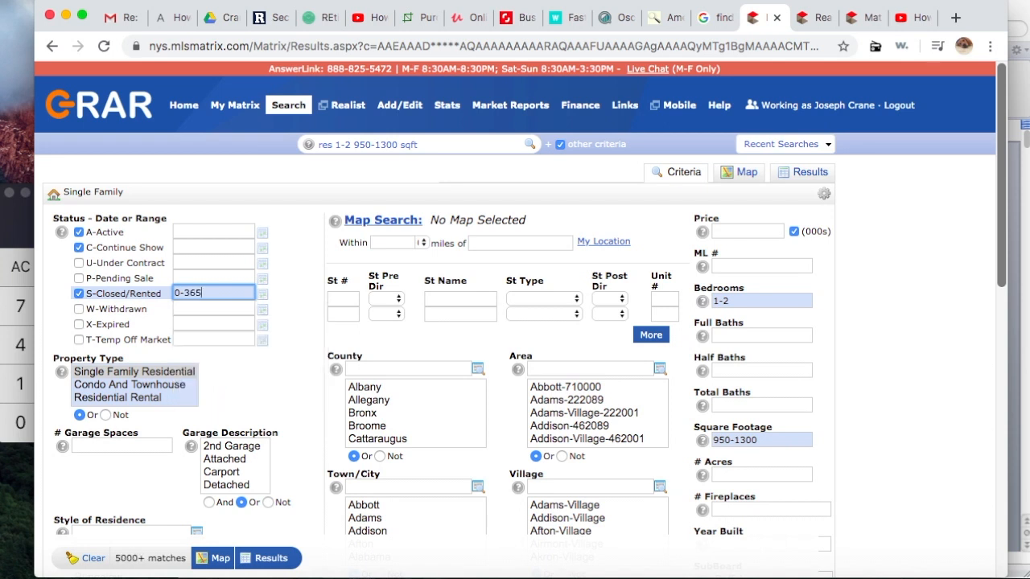
click(278, 304)
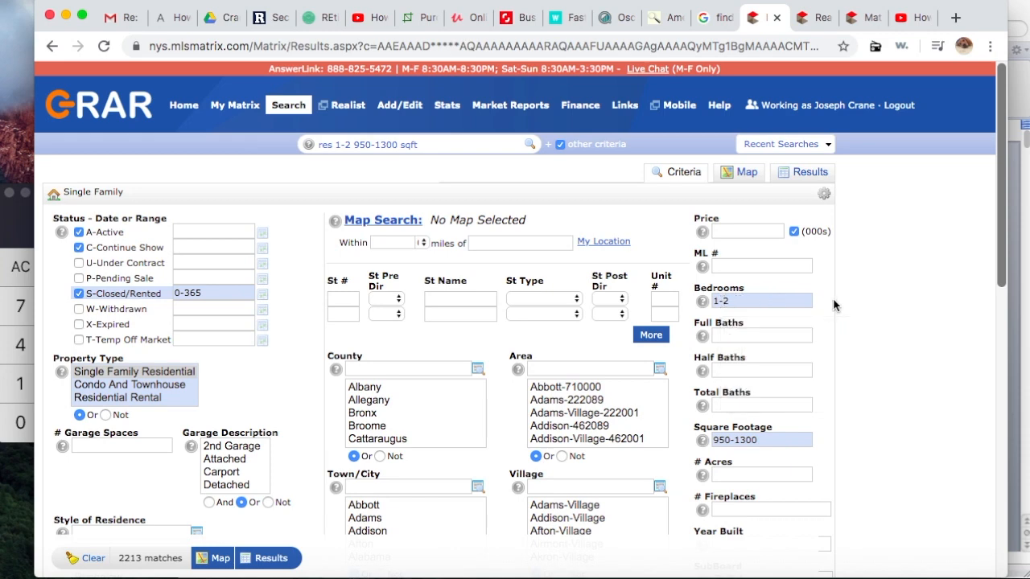
Step: Set the Bedrooms criterion to 1-2
click(750, 301)
key(BackSpace)
key(BackSpace)
key(BackSpace)
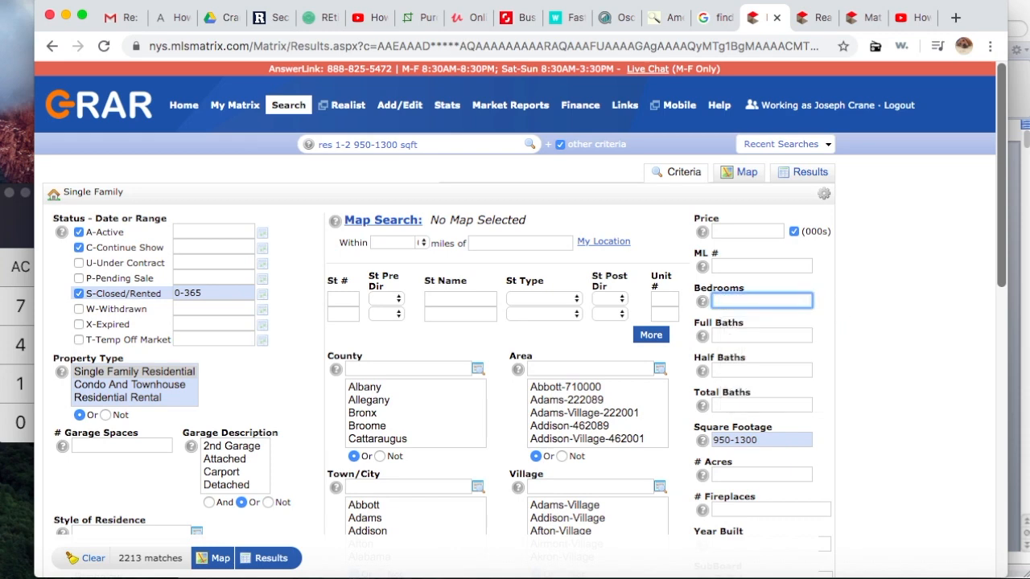
text(2)
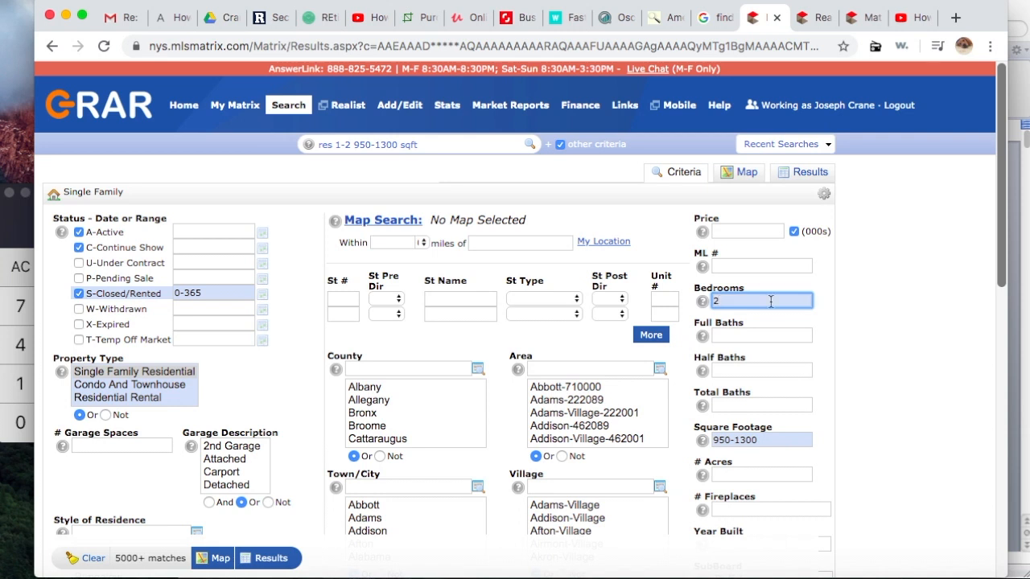
click(826, 320)
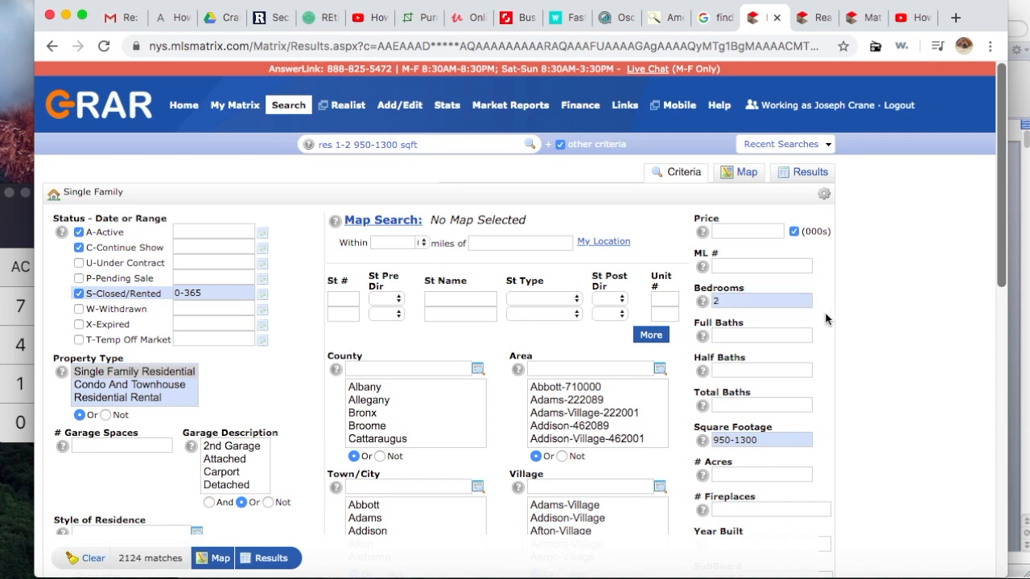
click(766, 301)
key(BackSpace)
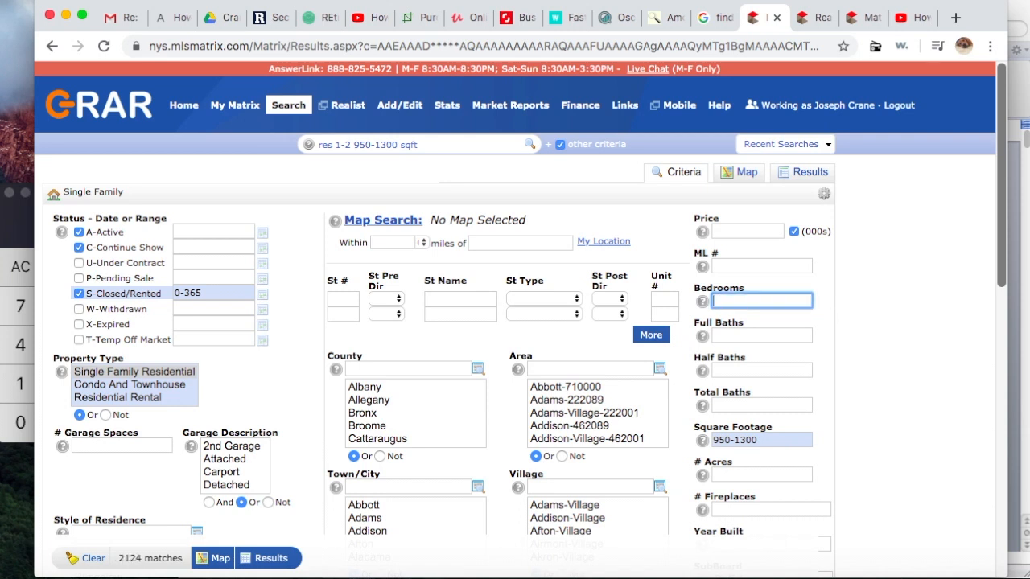
text(1-2)
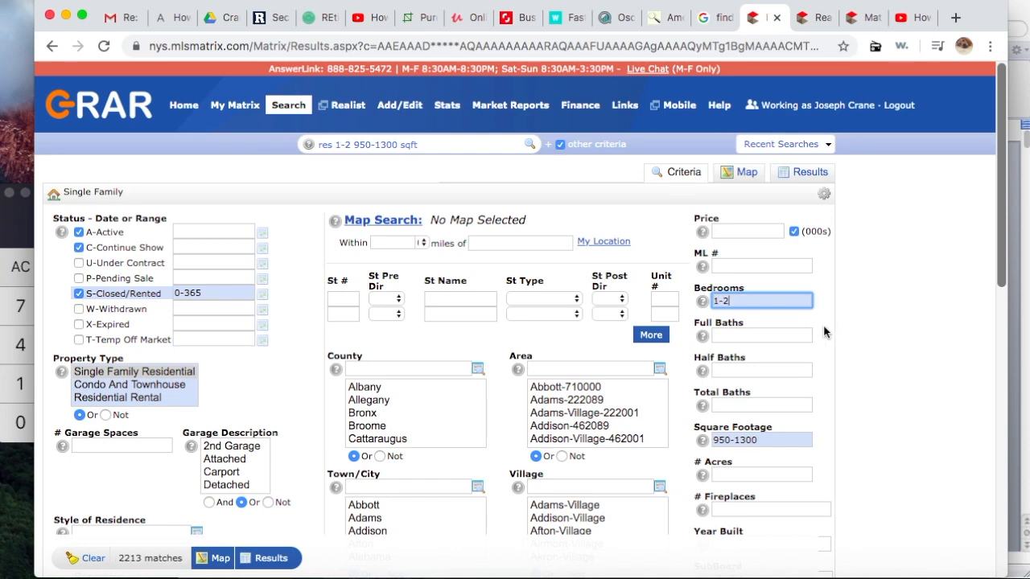
scroll(824, 332, down, 1)
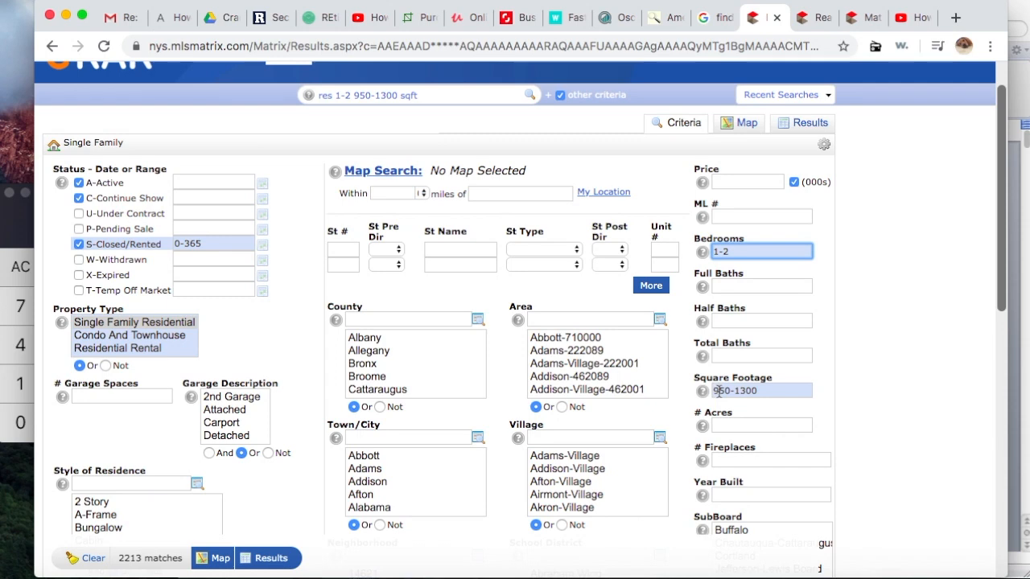
Step: Check the subject's bedrooms and square footage in Realist, then return to Matrix
mouse_move(719, 391)
click(815, 24)
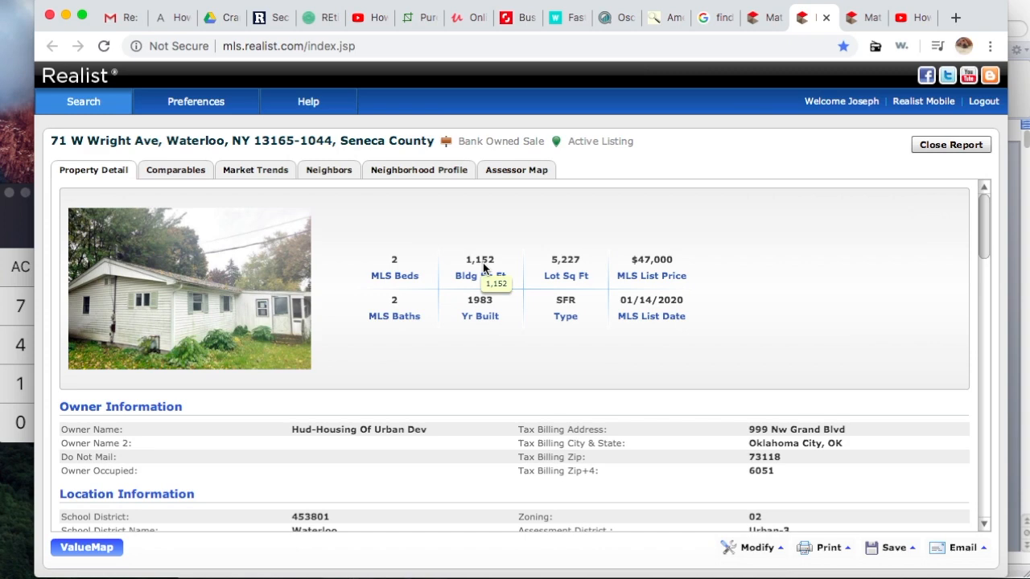
click(769, 18)
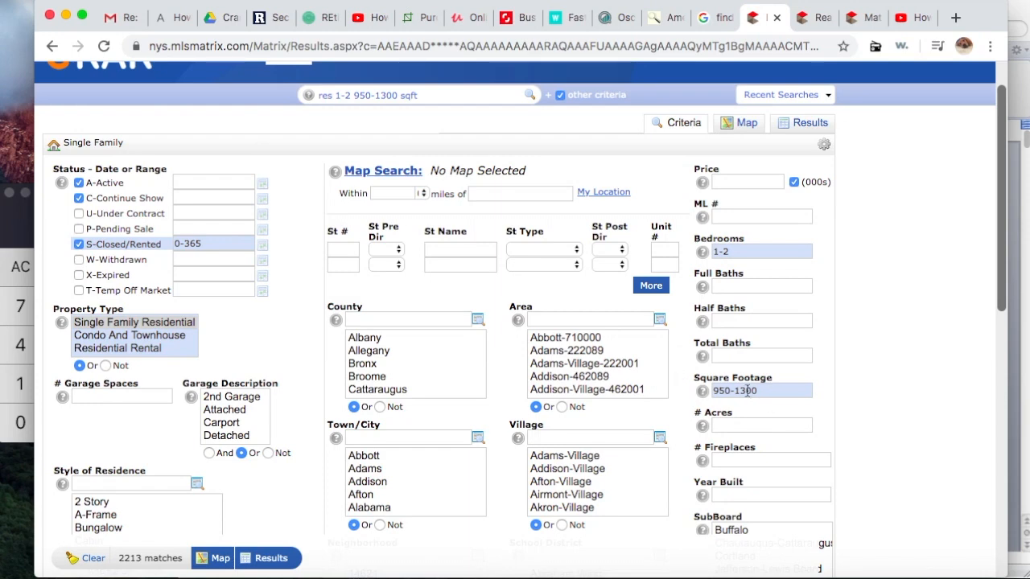
Step: Leave Square Footage at 950-1300 and display the 2213 matches on the map
mouse_move(748, 390)
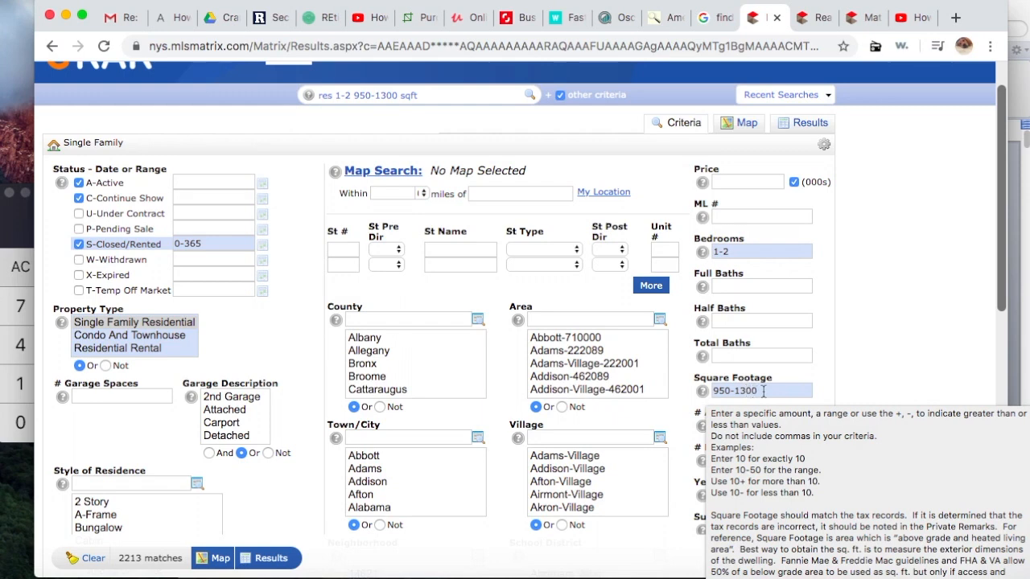
click(764, 391)
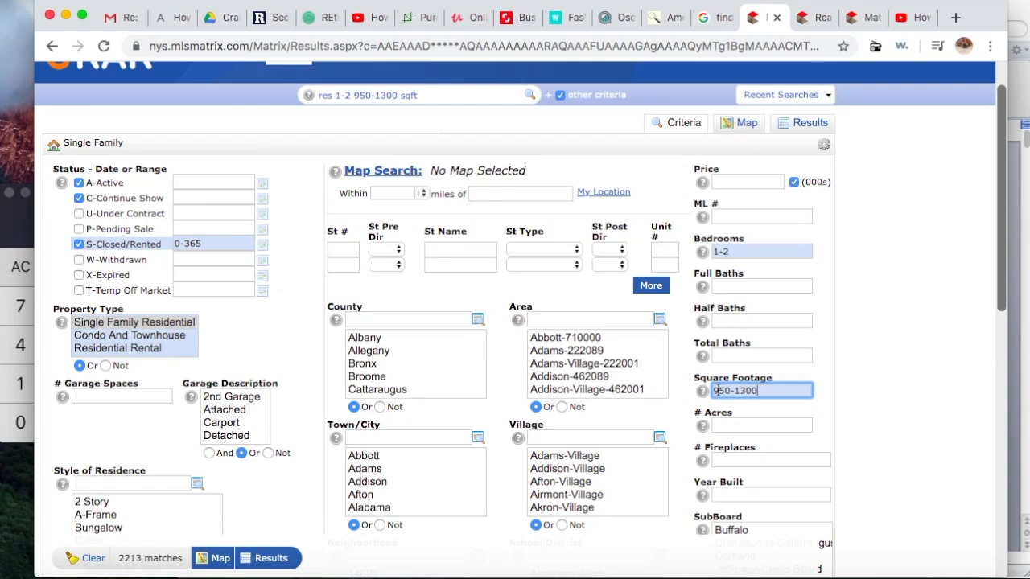
click(684, 387)
scroll(684, 386, down, 1)
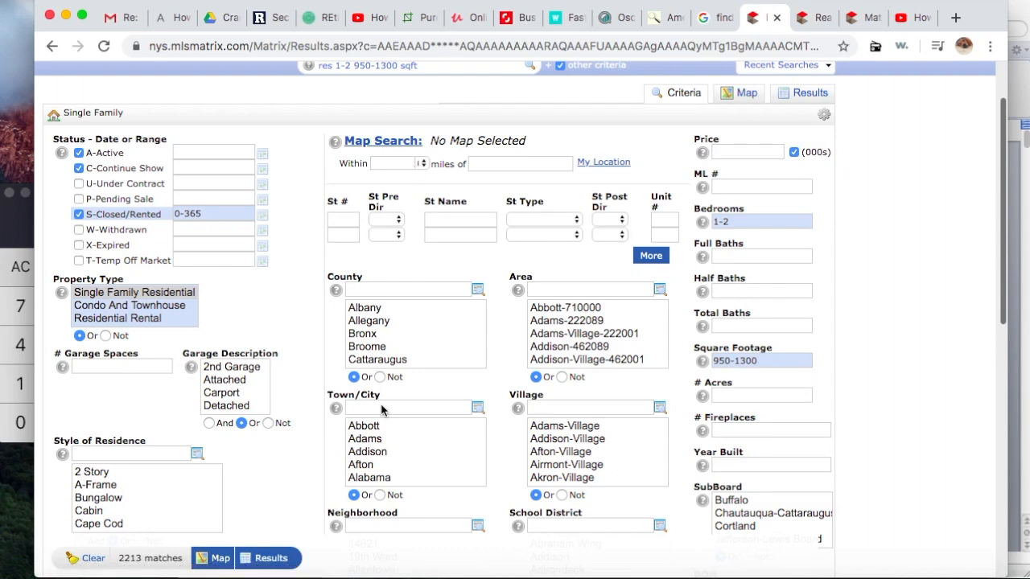
scroll(301, 439, down, 2)
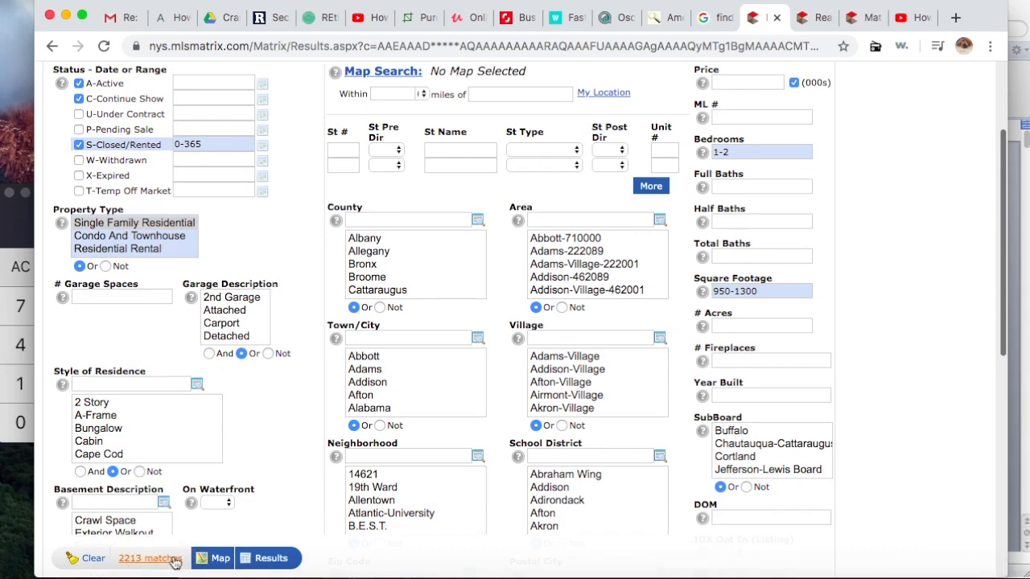
scroll(553, 361, up, 2)
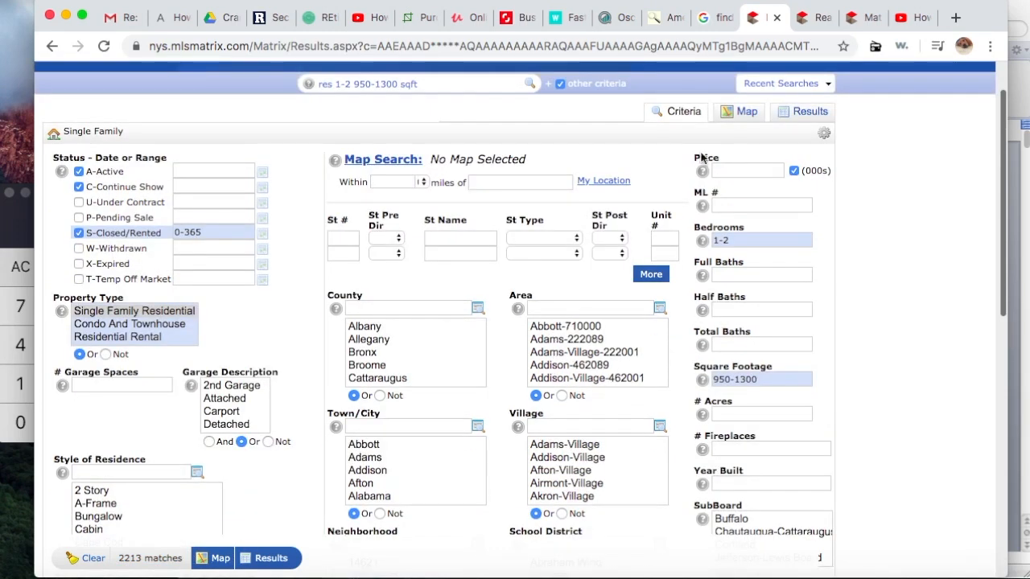
click(747, 117)
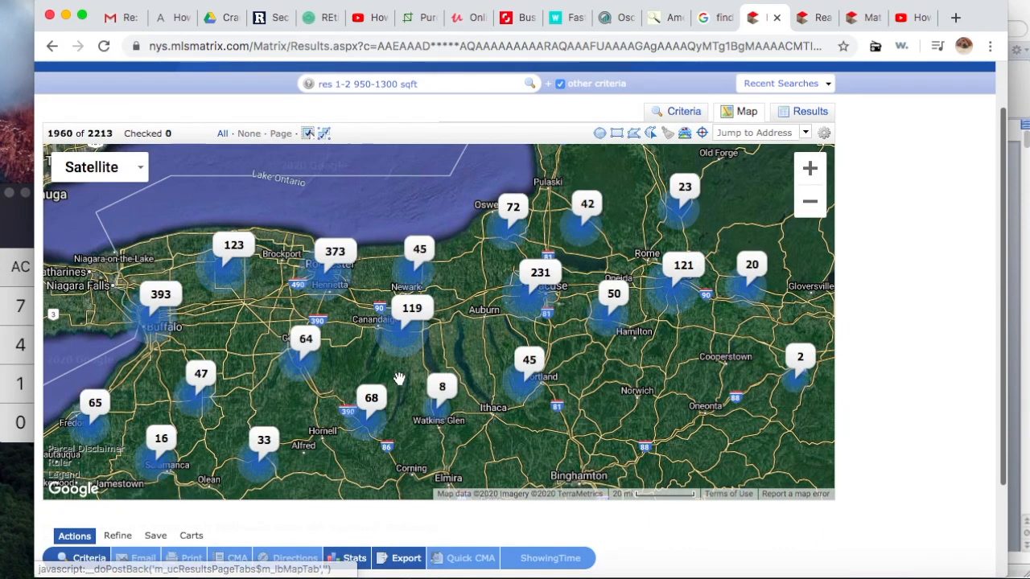
click(747, 133)
key(super+v)
key(Return)
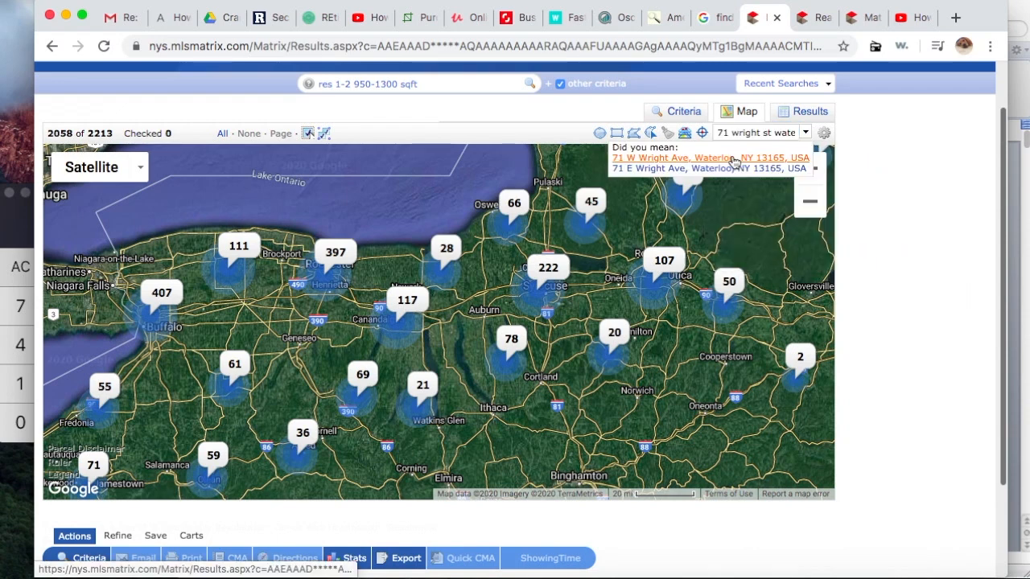
click(732, 155)
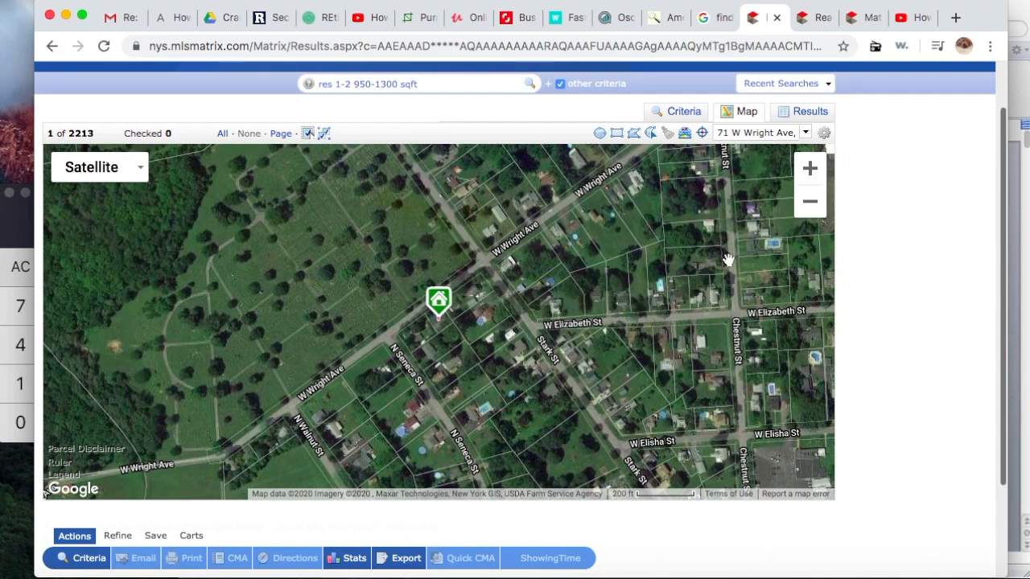
click(814, 206)
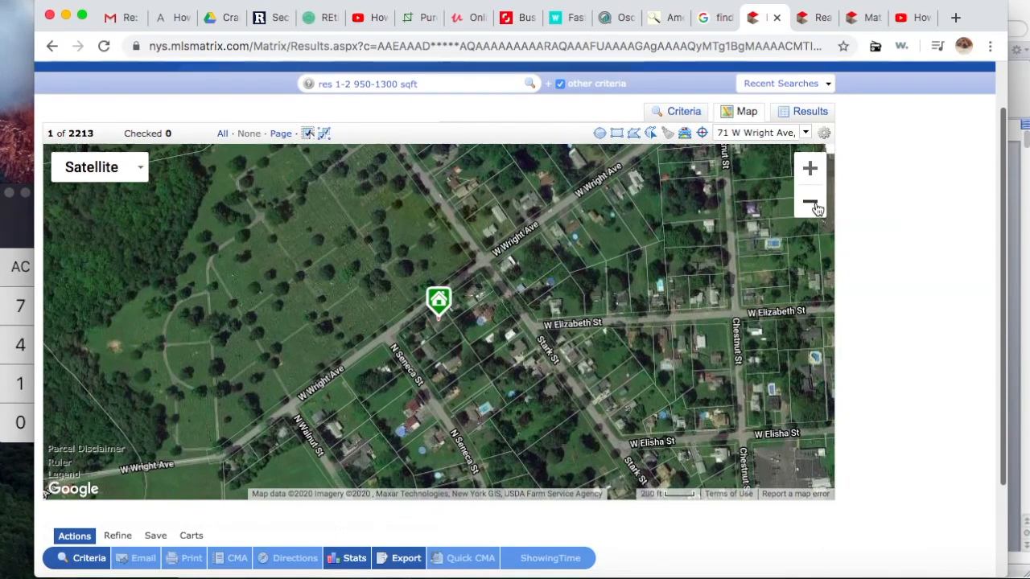
click(814, 205)
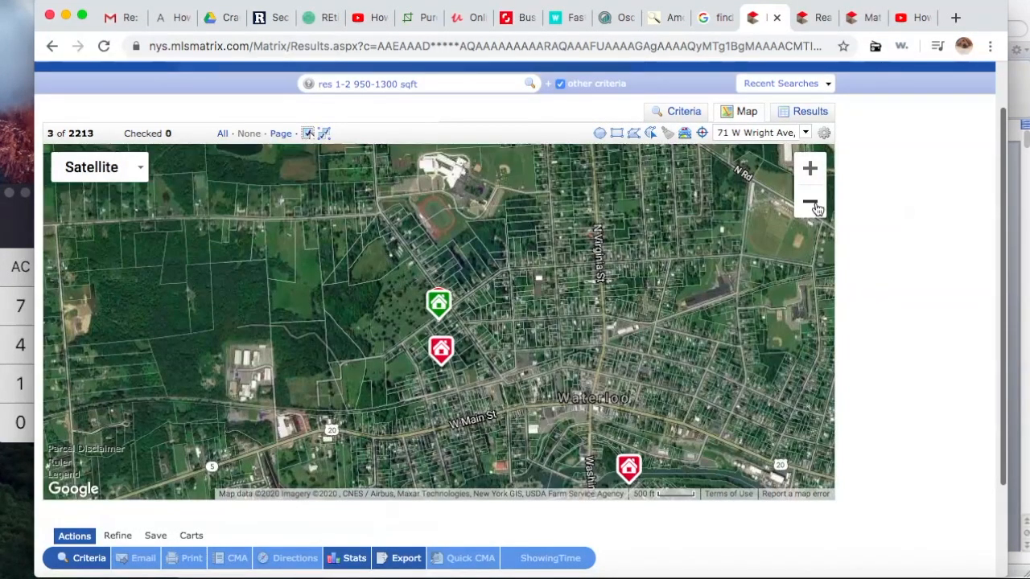
click(813, 206)
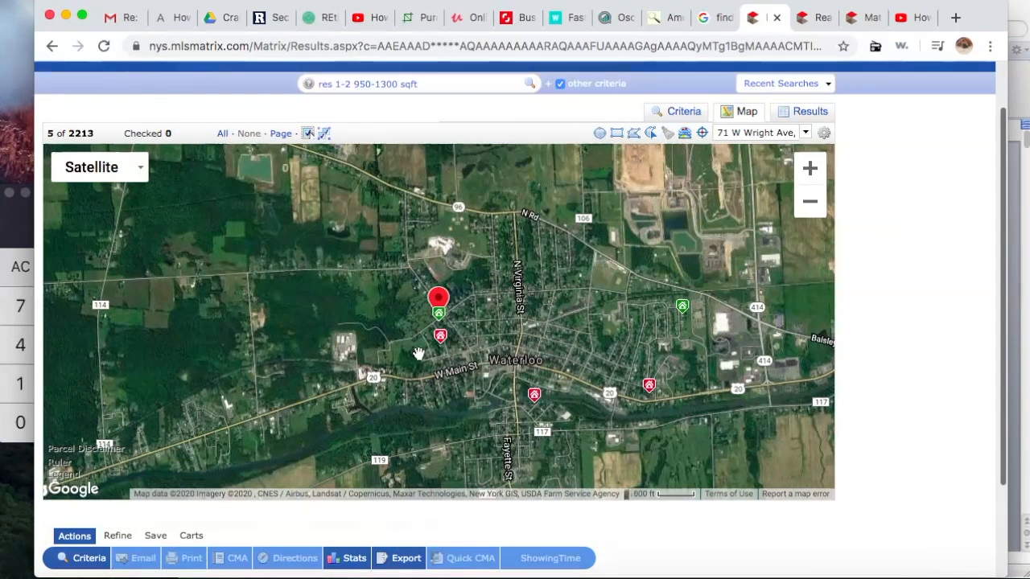
scroll(419, 354, up, 2)
mouse_move(461, 319)
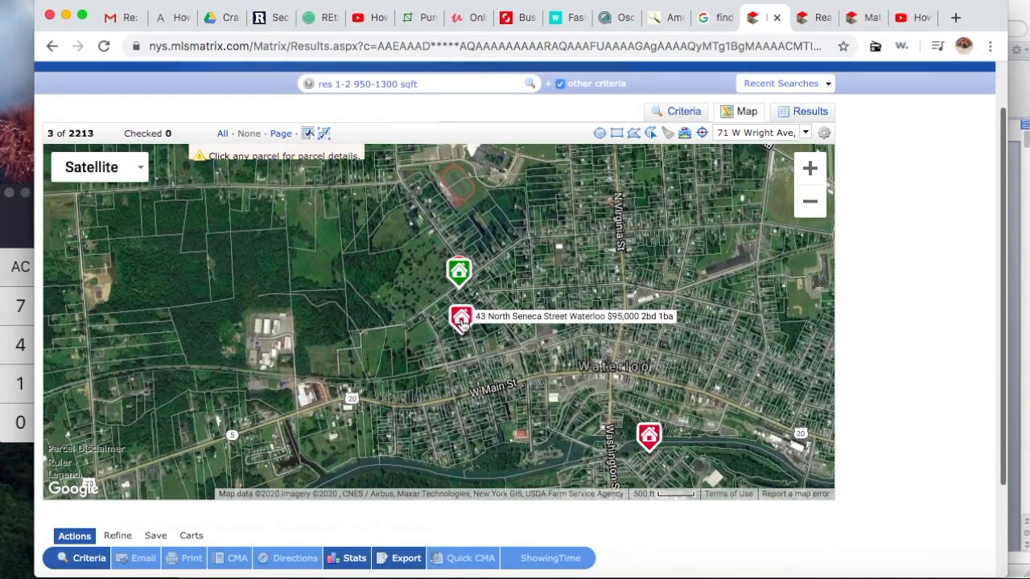
click(462, 319)
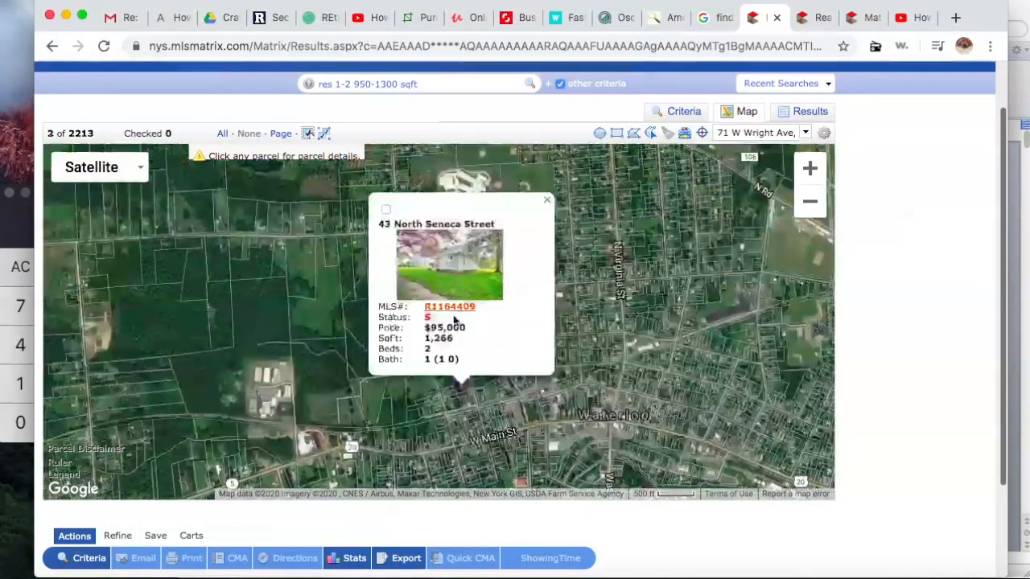
click(454, 308)
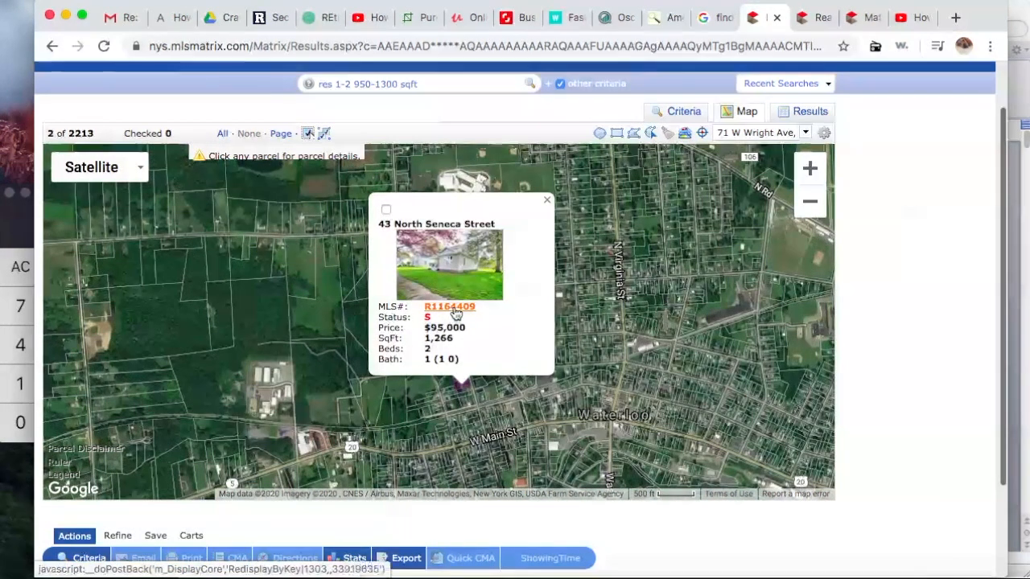
scroll(522, 315, down, 1)
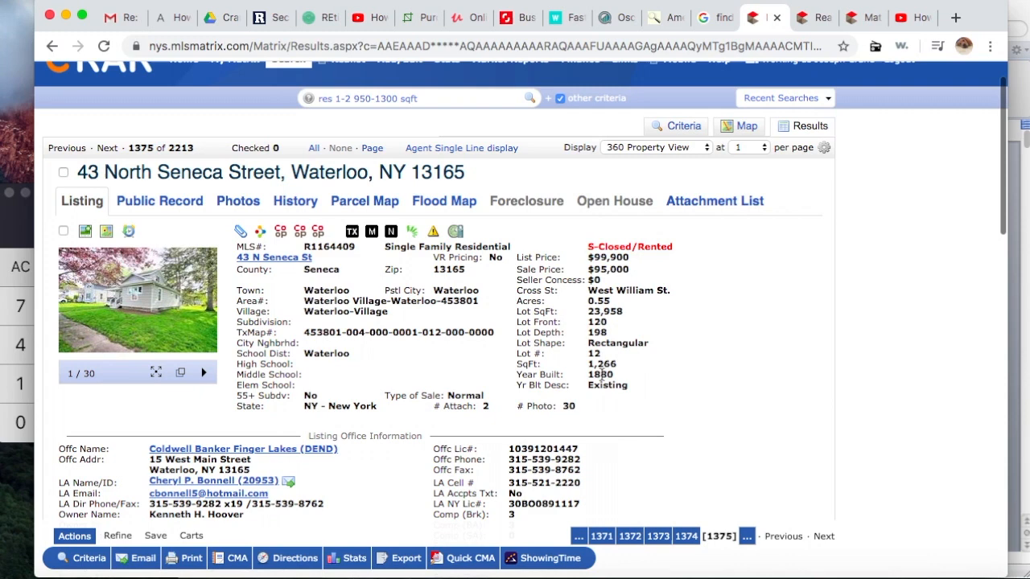
drag(590, 375, 618, 379)
click(151, 291)
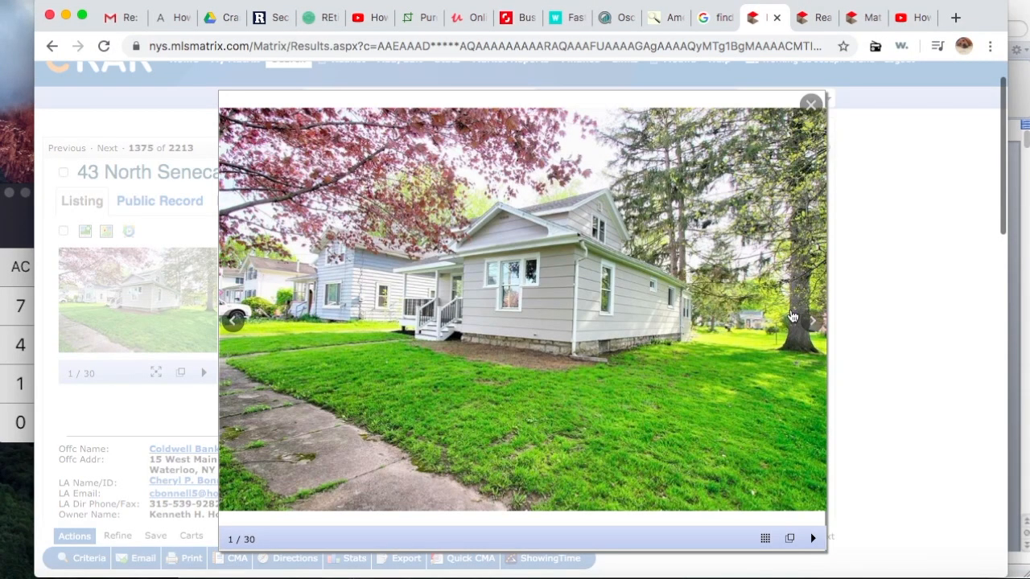
click(813, 322)
click(812, 322)
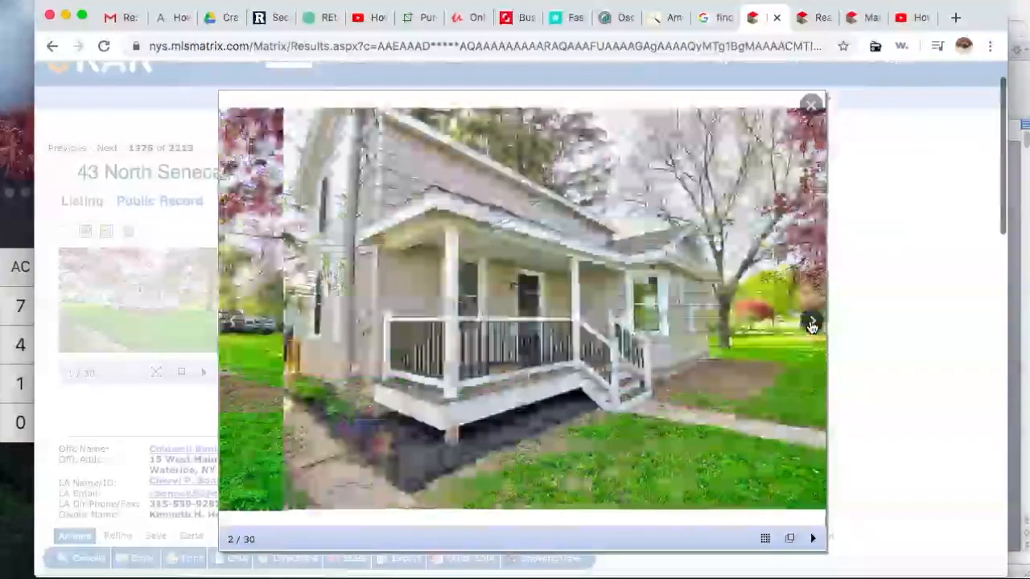
click(813, 323)
click(813, 323)
click(812, 323)
click(813, 322)
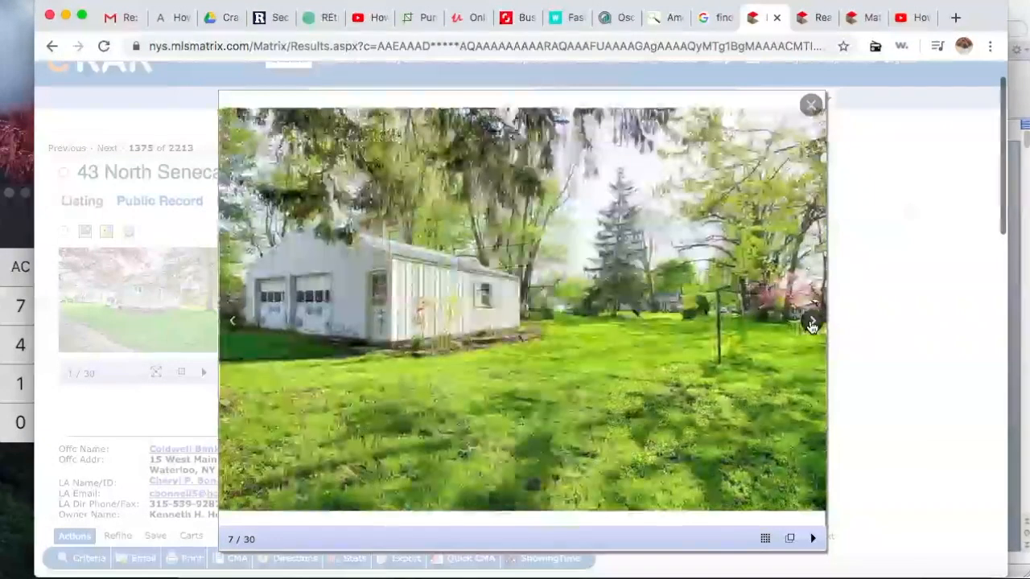
click(813, 323)
click(813, 323)
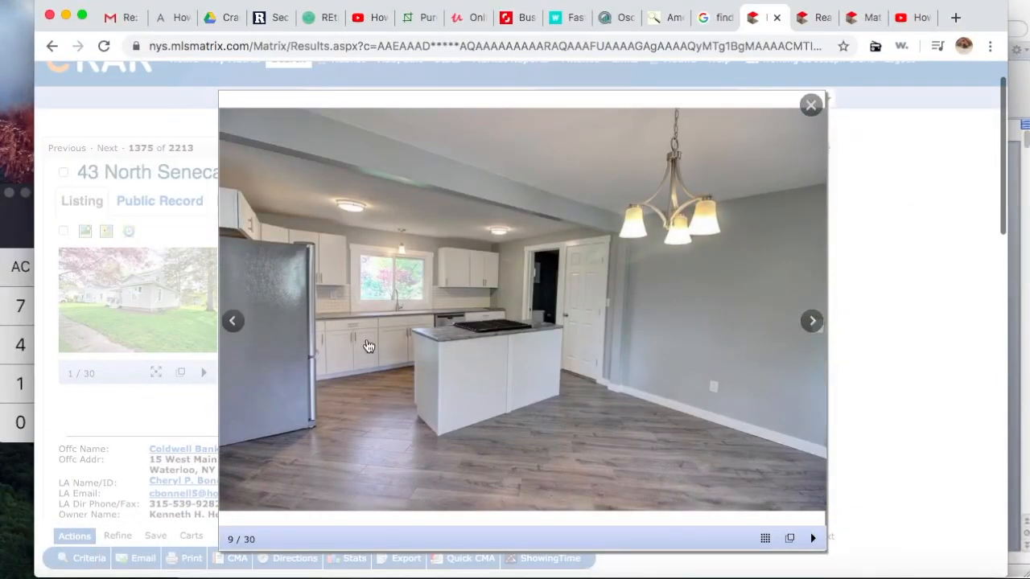
click(813, 321)
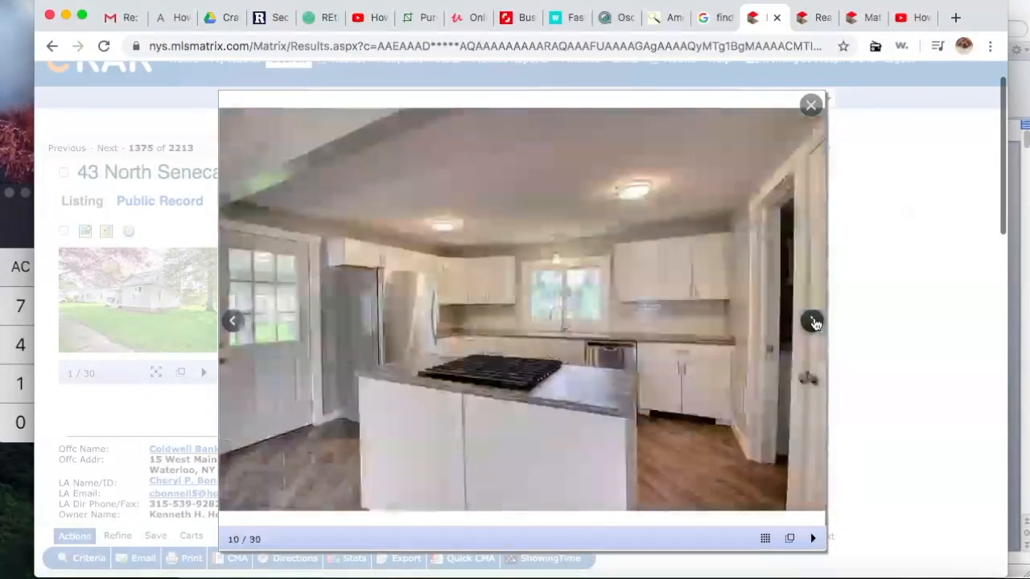
click(813, 321)
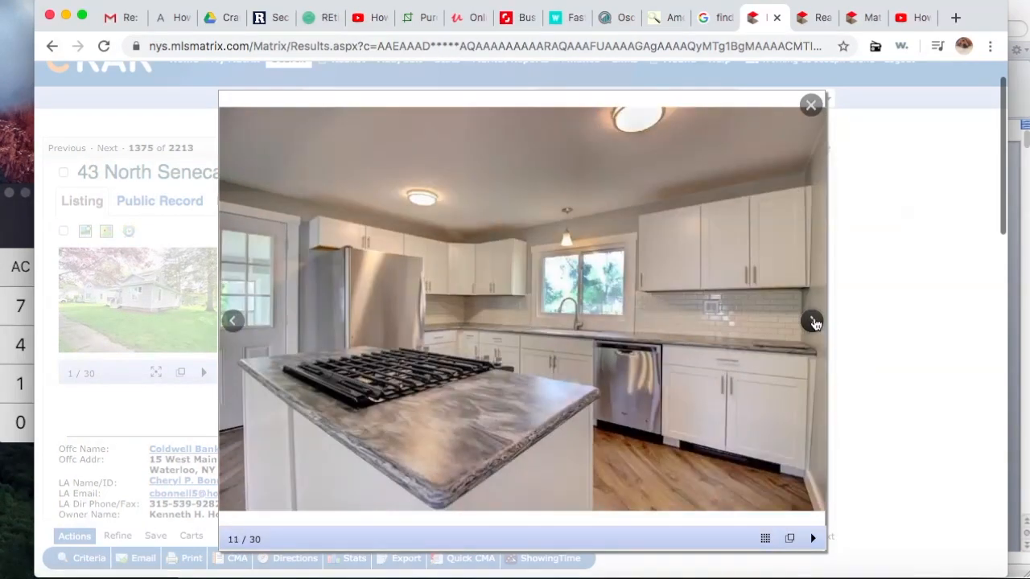
click(813, 321)
click(813, 321)
click(813, 322)
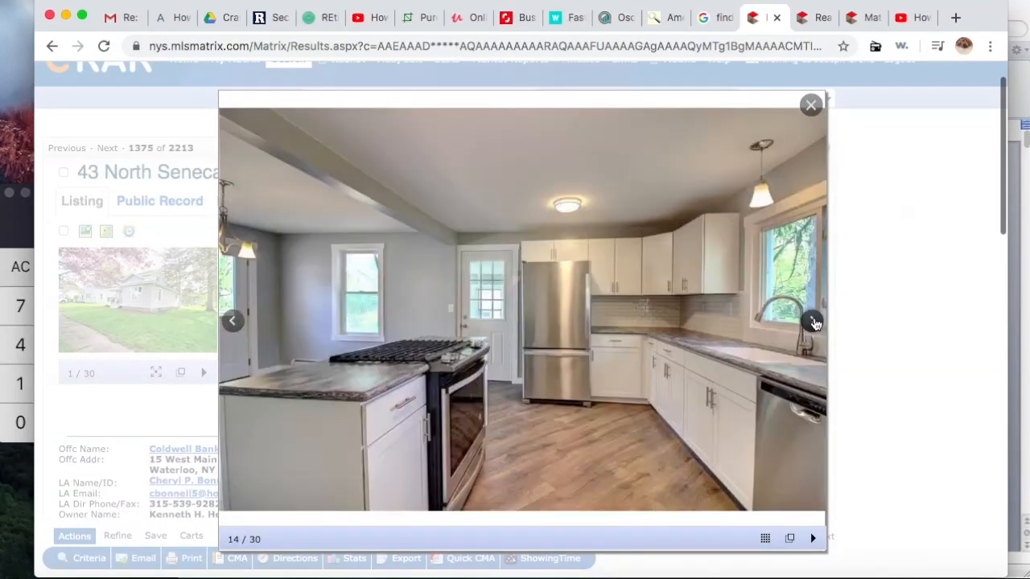
click(813, 321)
click(813, 321)
click(812, 321)
click(813, 321)
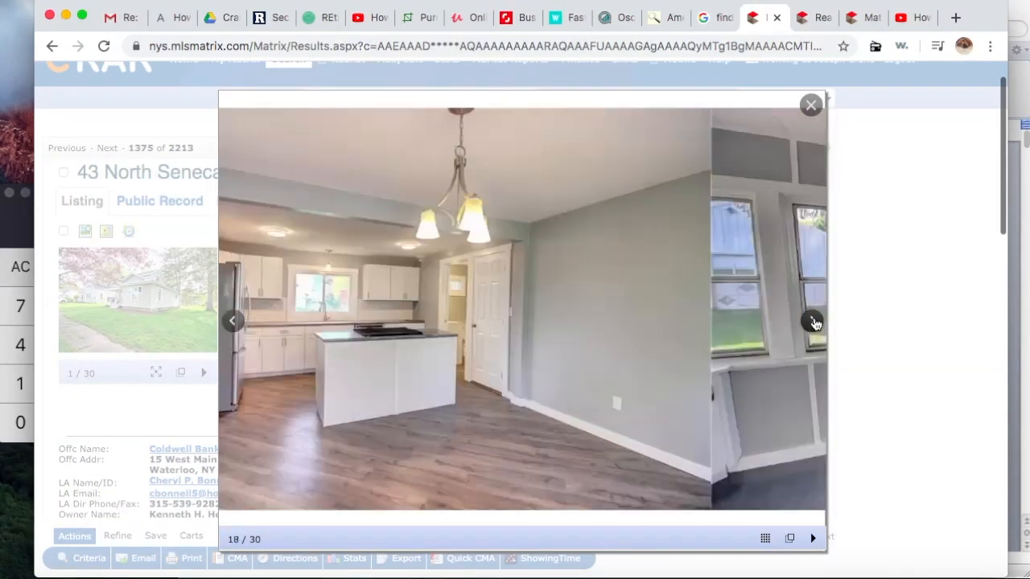
click(813, 321)
click(810, 104)
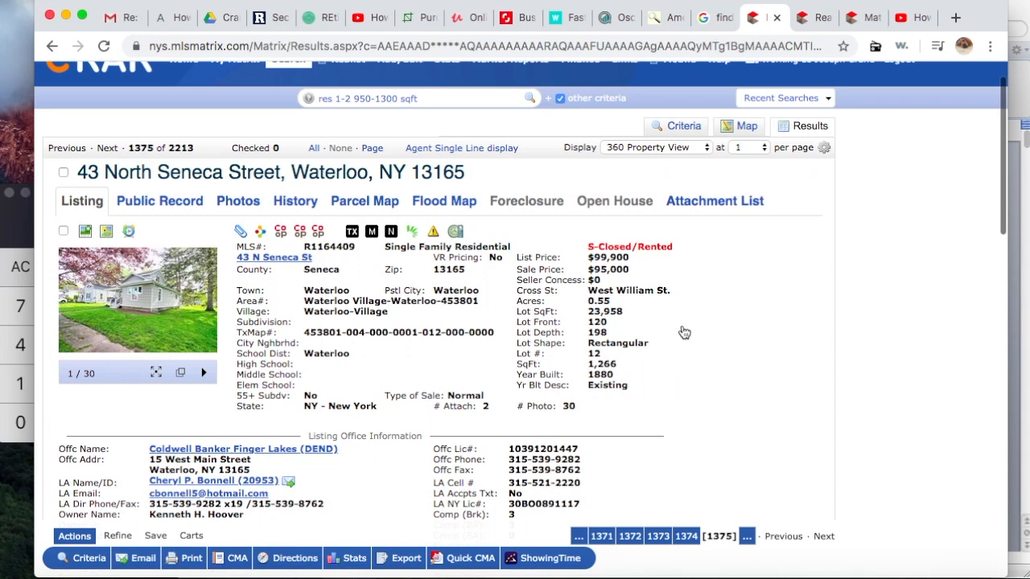
Step: Close the comp's map popup and return to the search criteria form
click(746, 126)
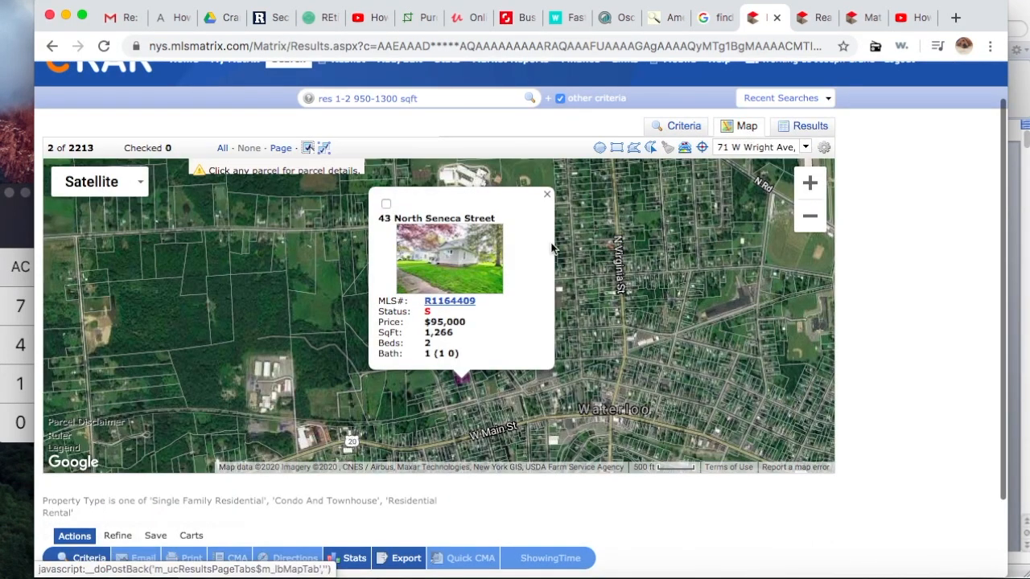
click(546, 194)
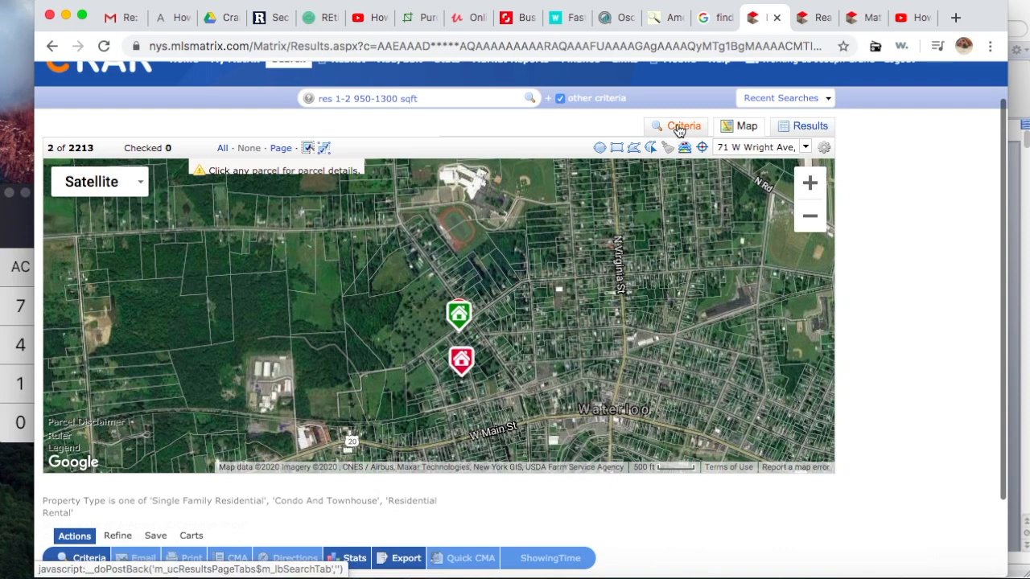
click(679, 131)
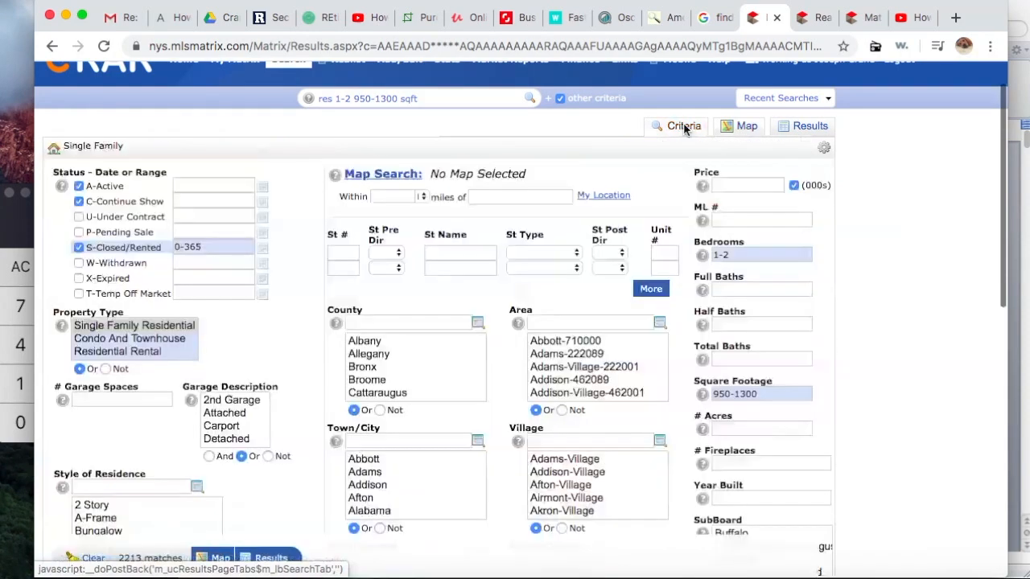
Step: Widen the Bedrooms criterion to 1-3
click(737, 256)
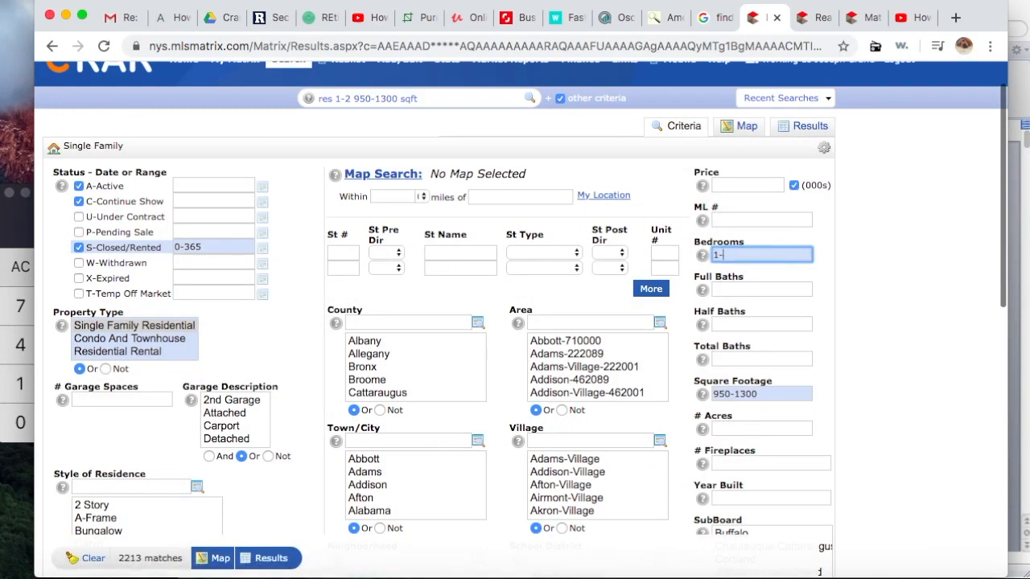
text(3)
click(293, 264)
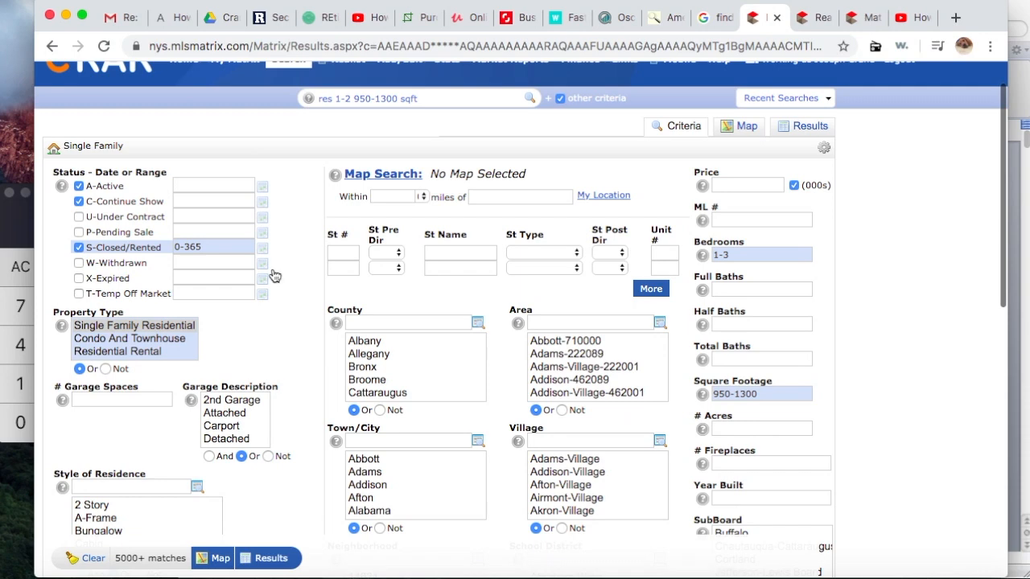
Step: Extend the S-Closed/Rented date range from 0-365 to 0-700 days
click(211, 245)
key(BackSpace)
key(BackSpace)
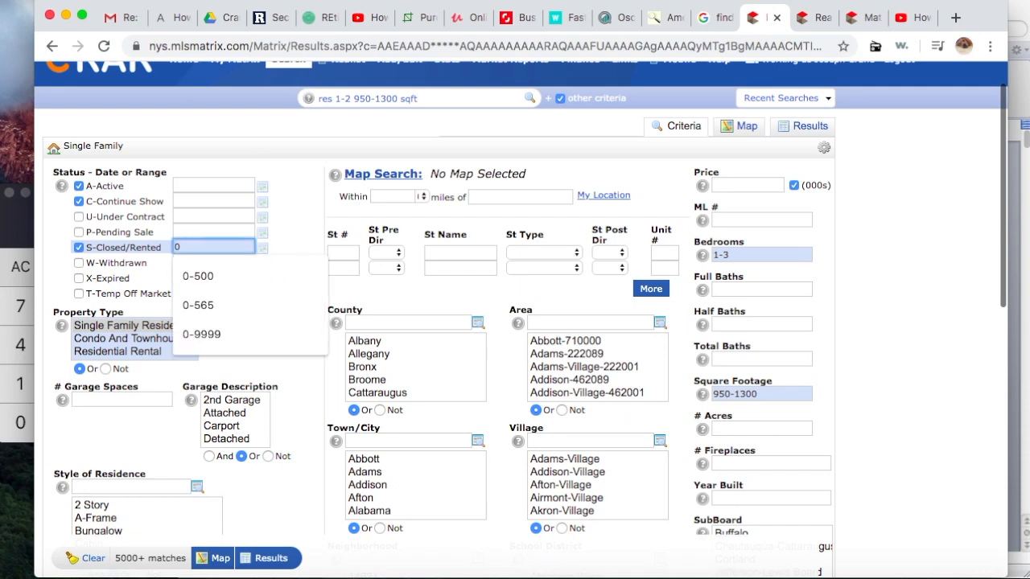
text(-700)
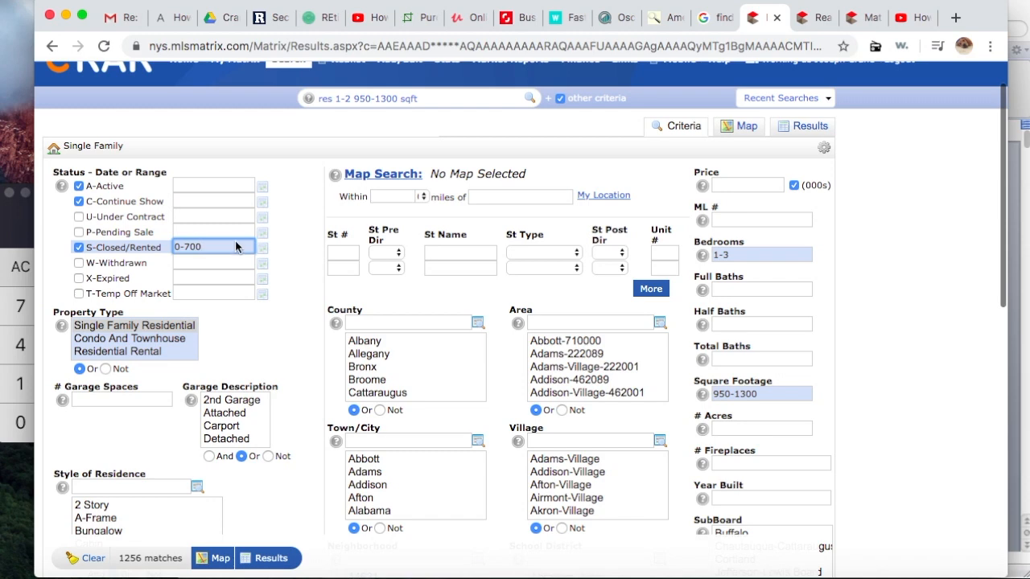
click(309, 280)
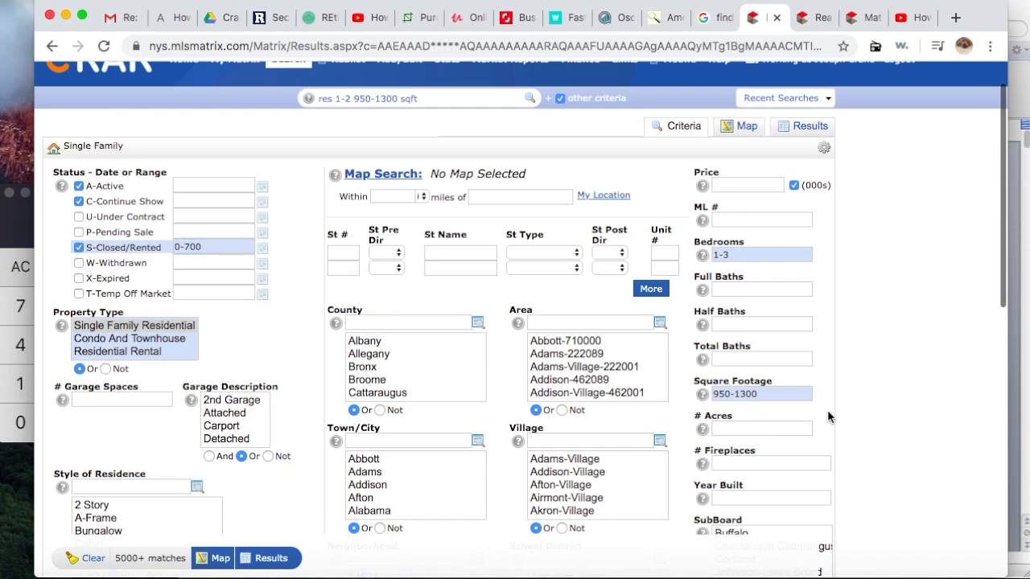
scroll(815, 406, down, 2)
scroll(814, 405, up, 2)
scroll(814, 403, up, 1)
click(745, 128)
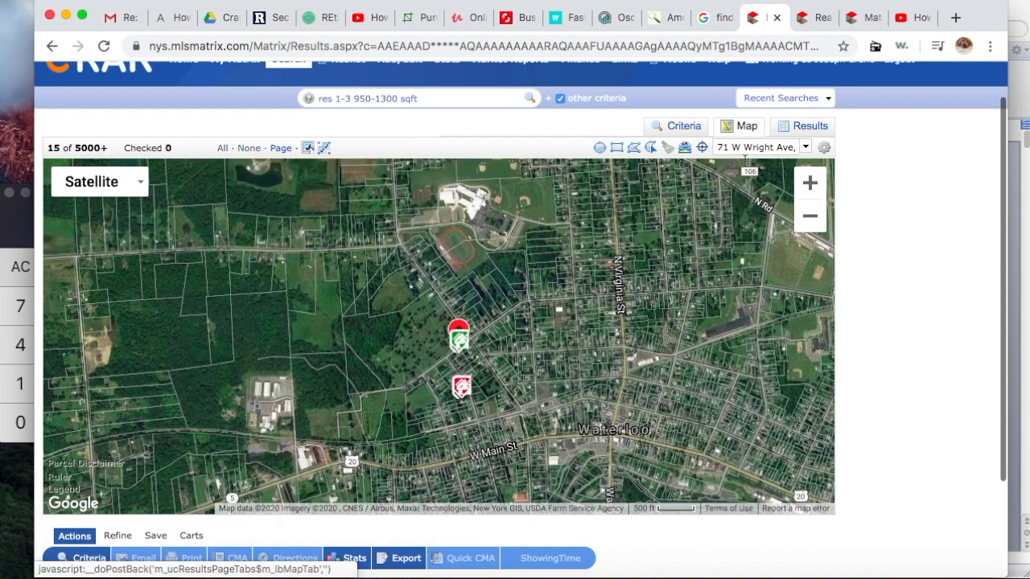
mouse_move(523, 374)
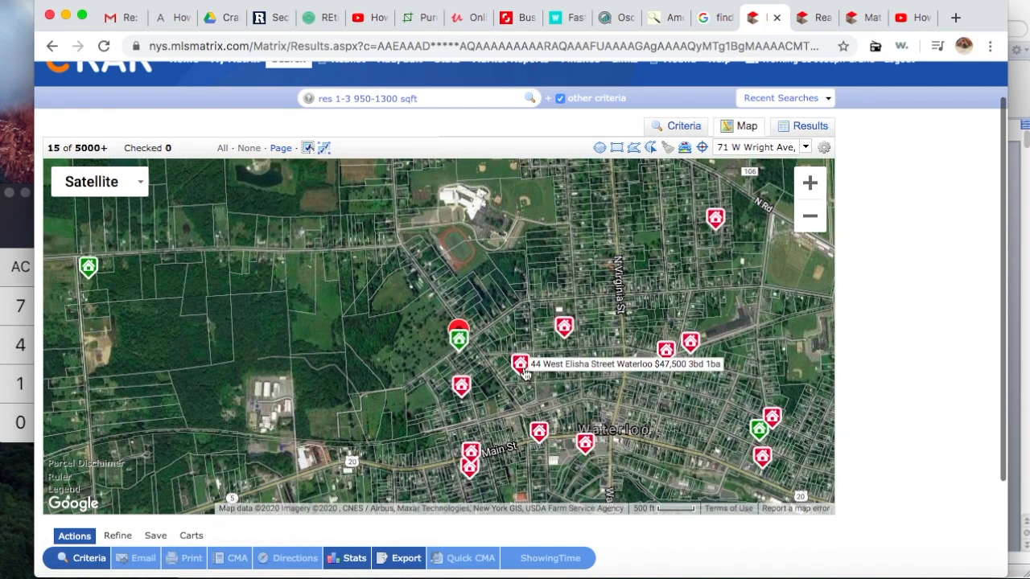
click(521, 367)
click(508, 334)
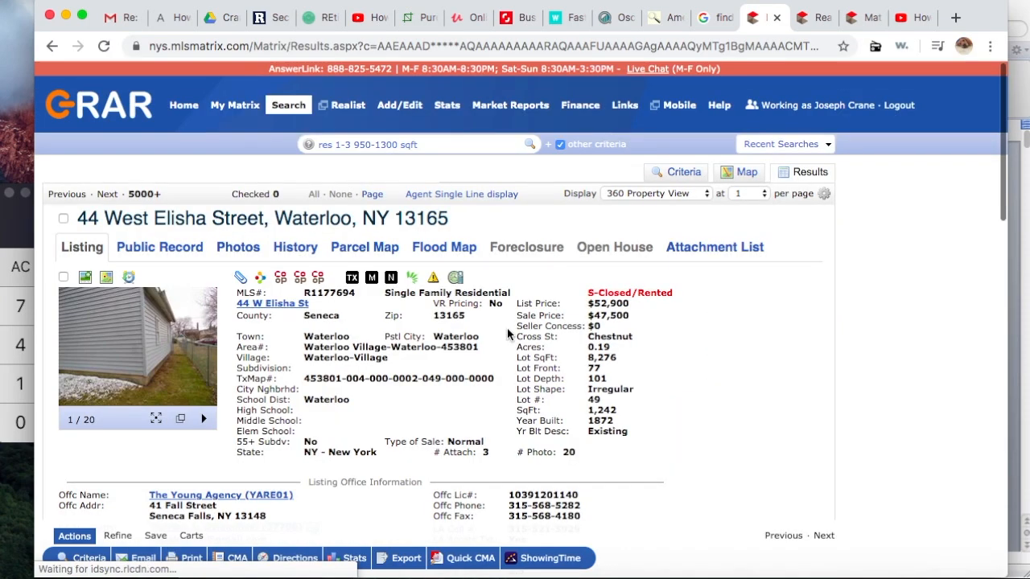
click(165, 339)
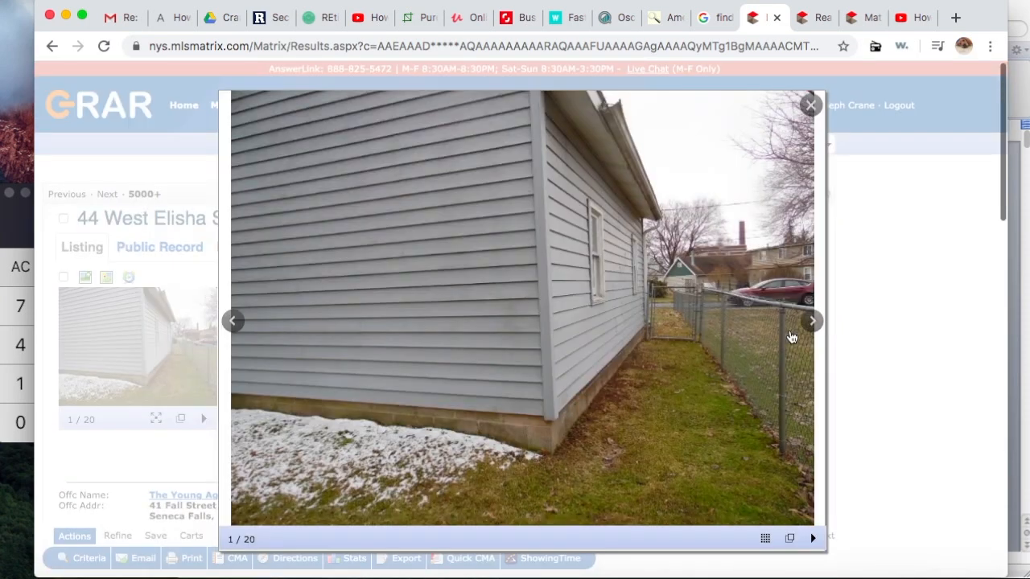
click(811, 321)
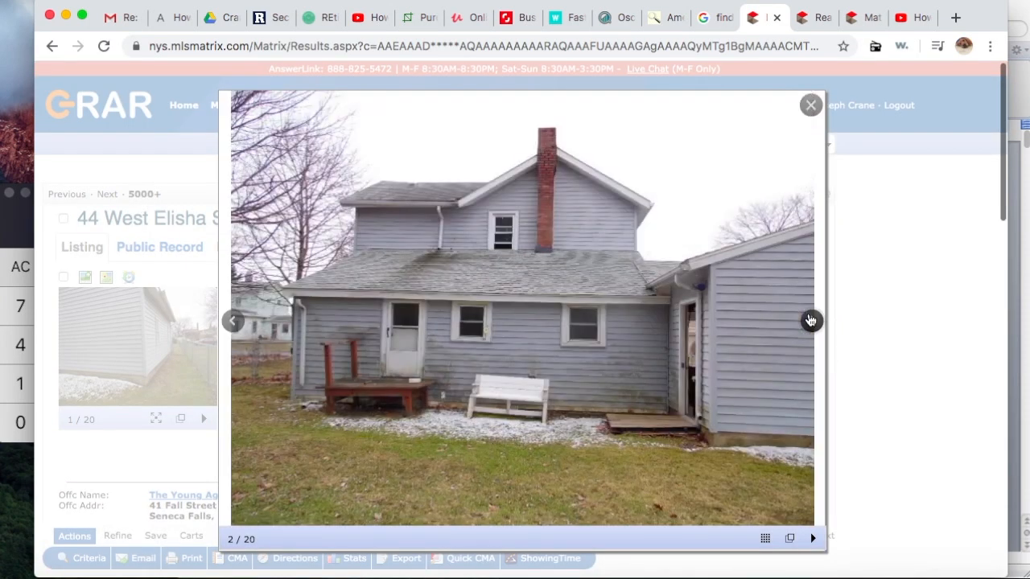
click(811, 321)
click(810, 322)
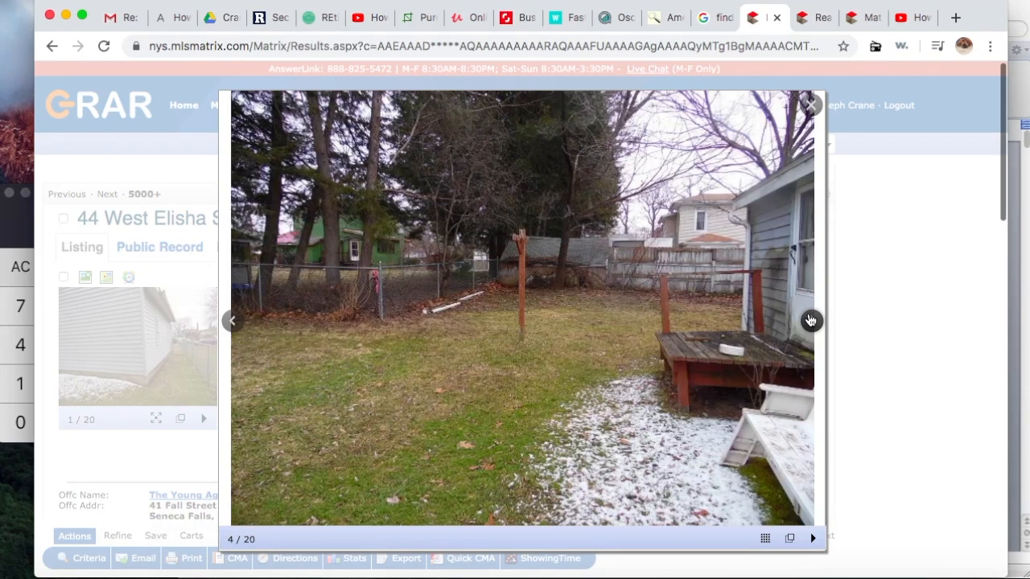
click(811, 321)
click(811, 321)
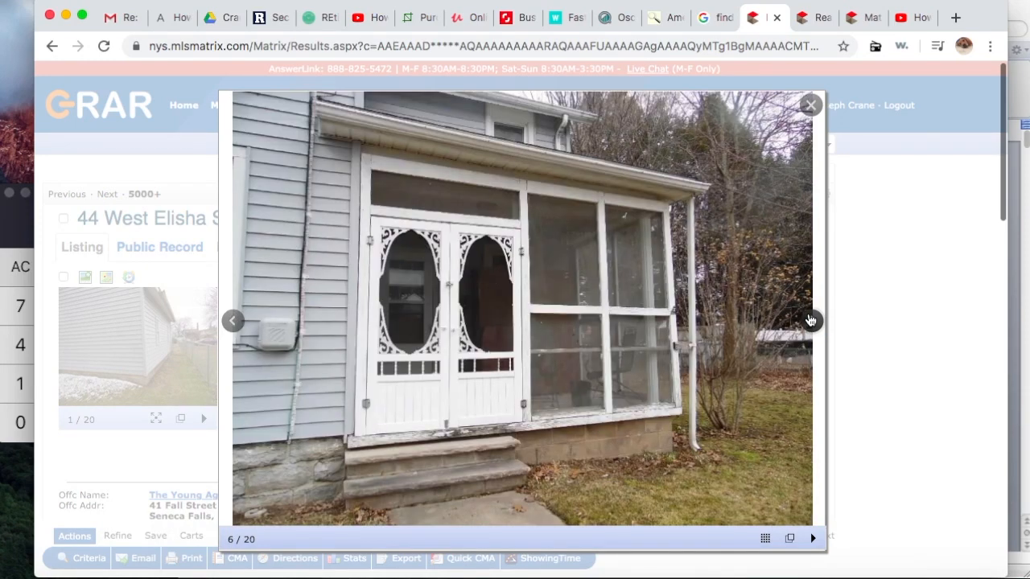
click(810, 321)
click(811, 321)
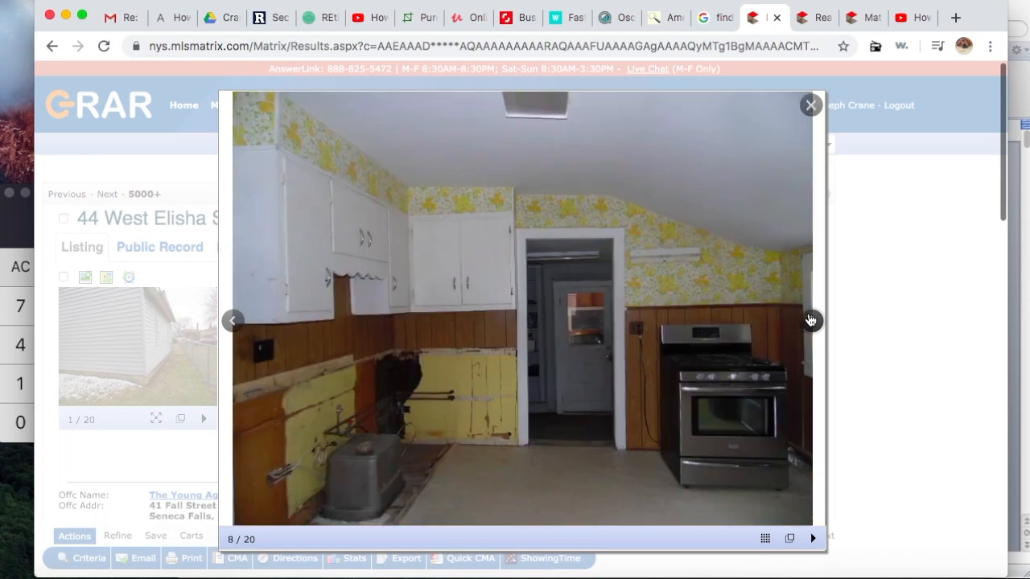
click(810, 321)
click(810, 322)
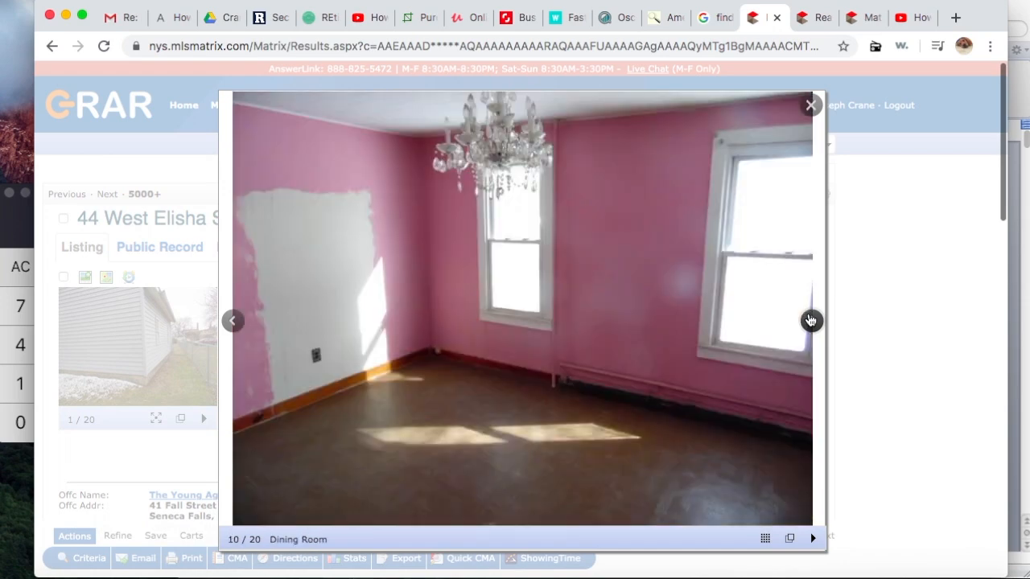
click(810, 321)
click(811, 321)
click(811, 321)
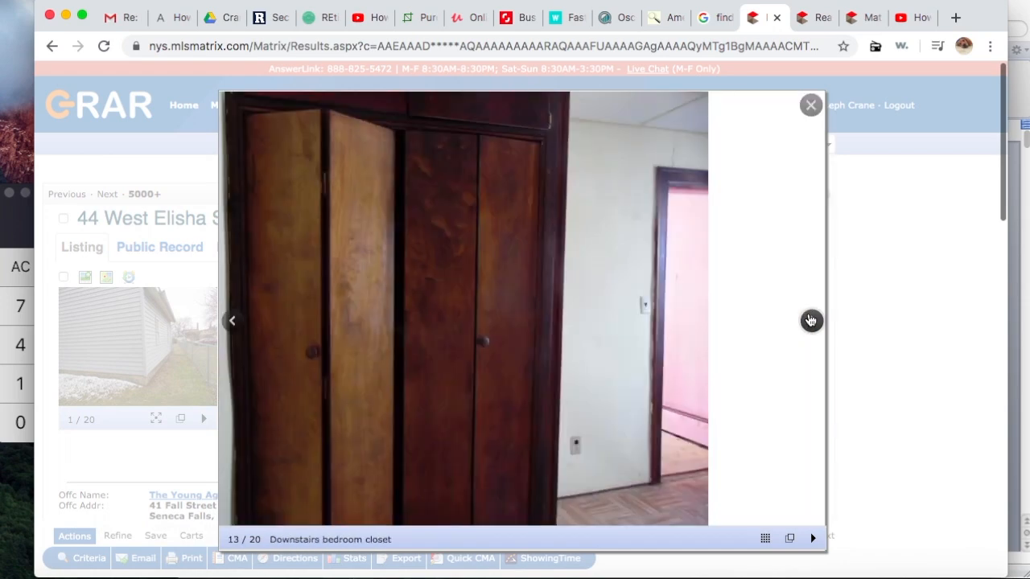
click(811, 104)
click(744, 172)
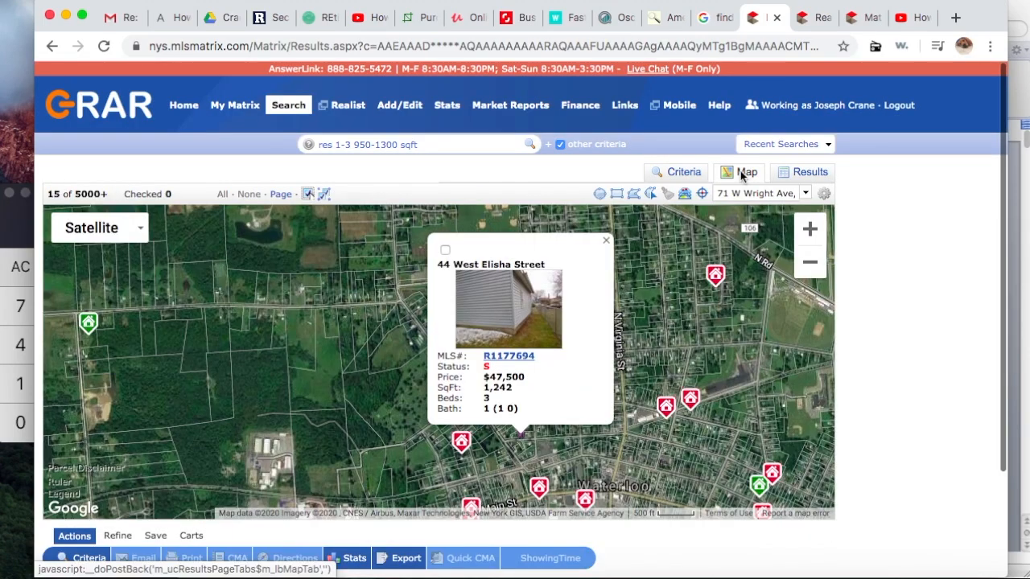
click(607, 240)
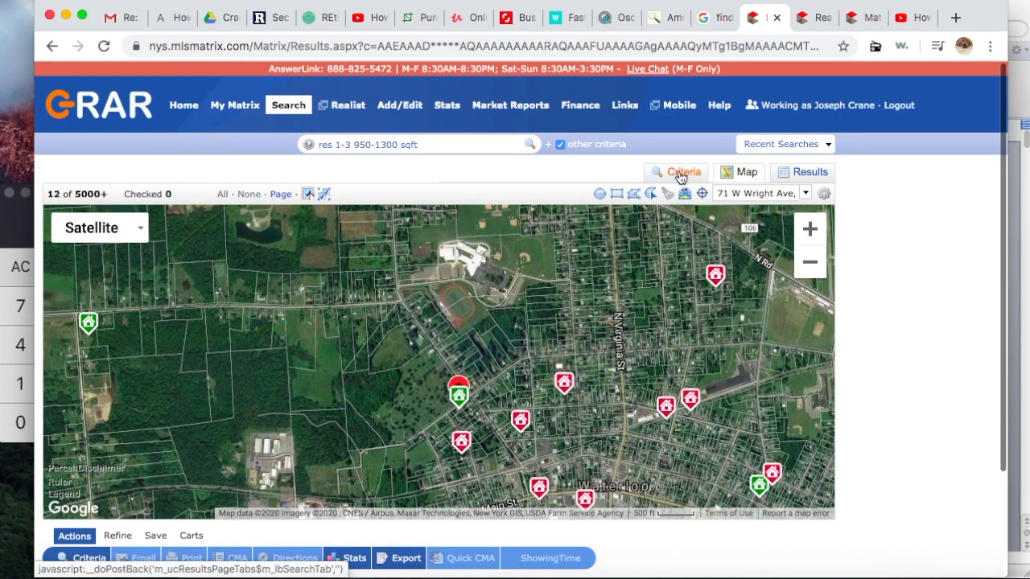
click(680, 174)
Step: Select Mobile Manu - Double Wide, Modular and Ranch as the residence styles
scroll(291, 402, down, 1)
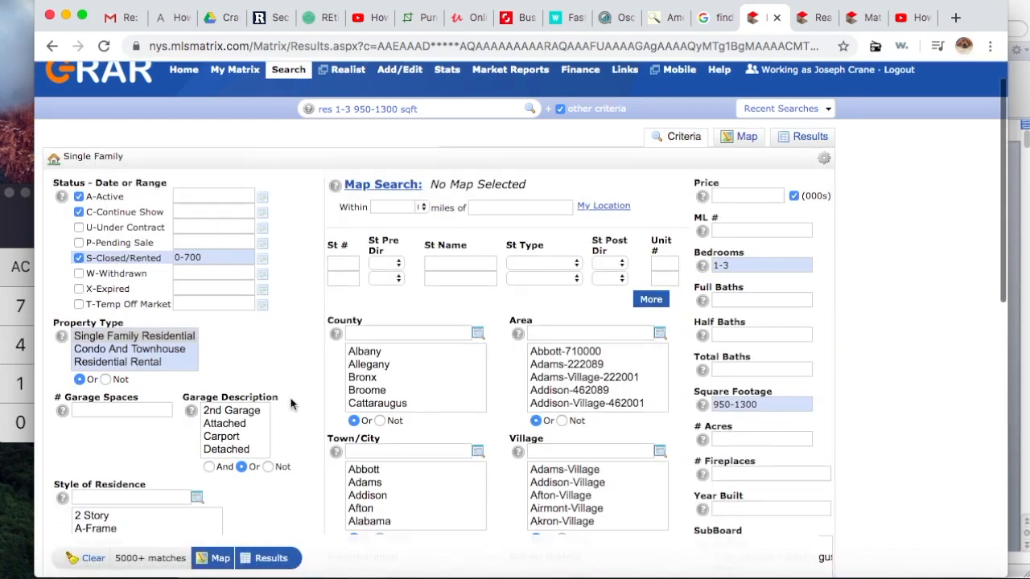
scroll(292, 404, down, 10)
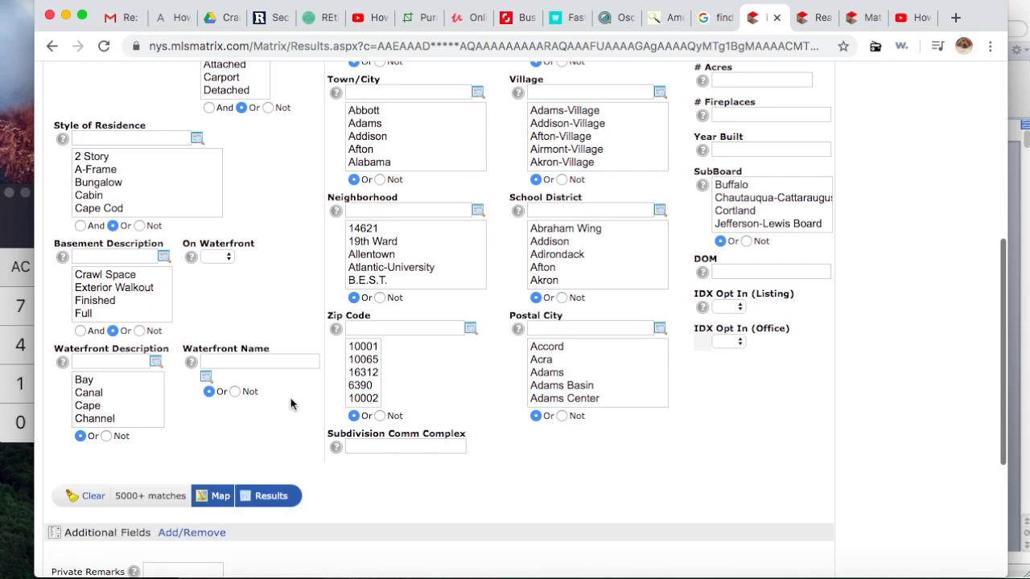
scroll(291, 405, up, 2)
scroll(148, 209, down, 3)
scroll(148, 209, down, 3)
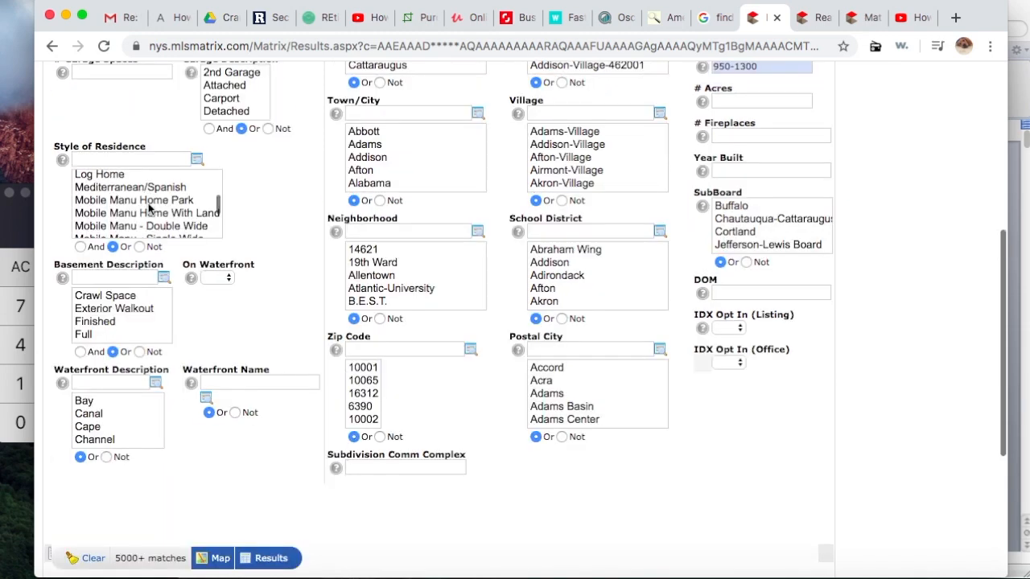
scroll(148, 209, down, 2)
click(157, 188)
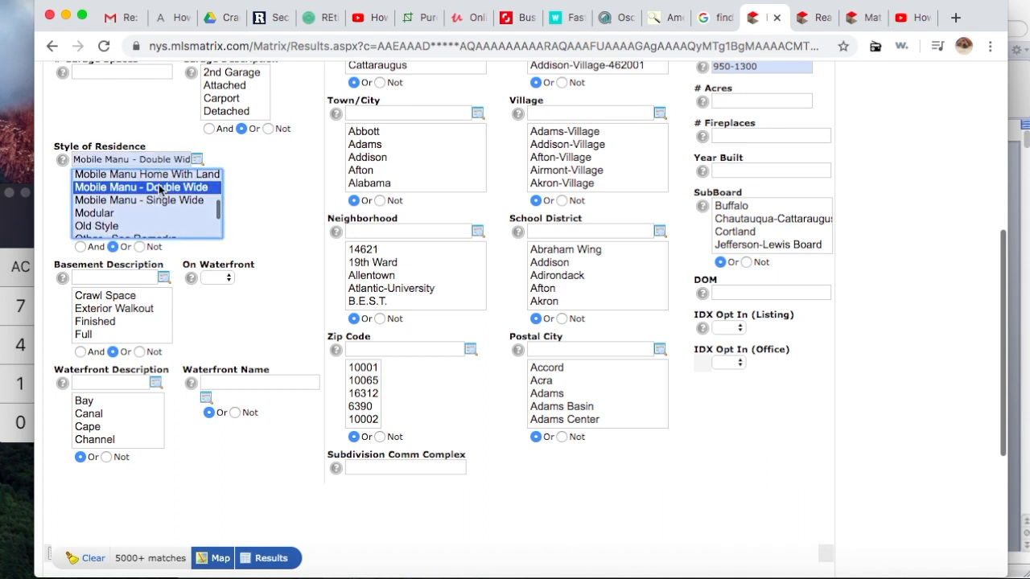
scroll(151, 221, down, 1)
super+click(106, 200)
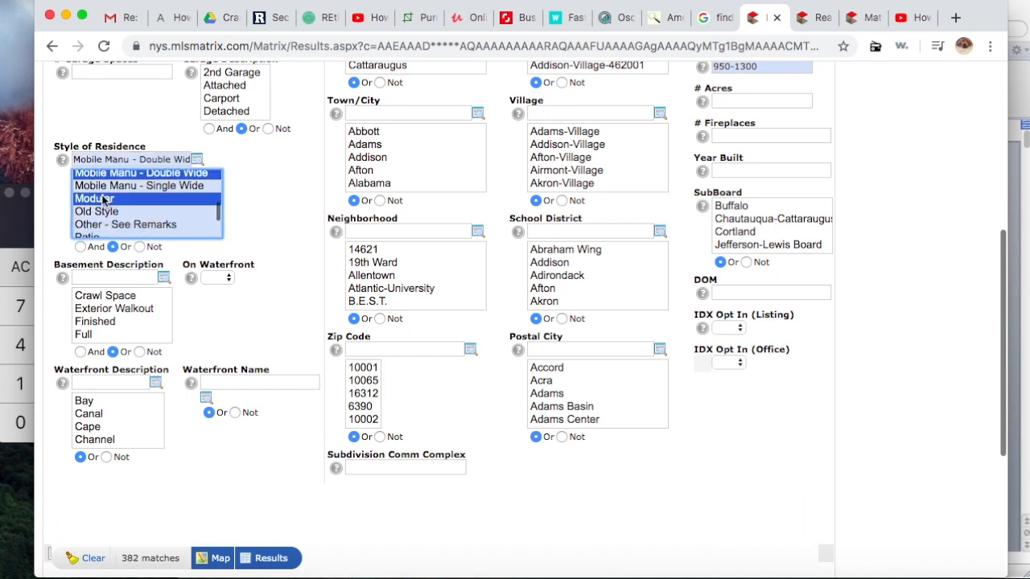
scroll(191, 224, down, 4)
super+click(94, 220)
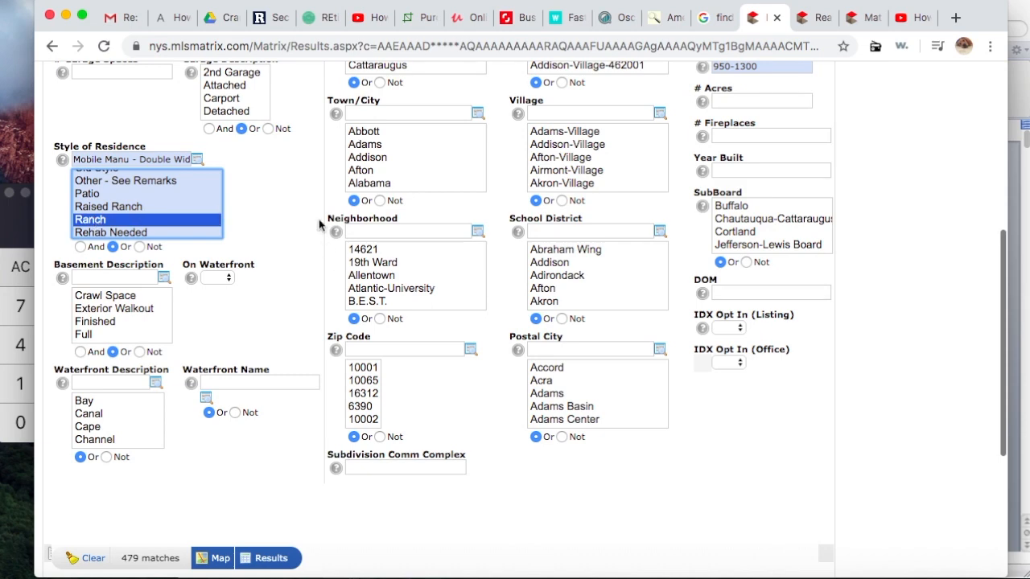
Step: Change the S-Closed/Rented range from 0-700 to 0-1000 and show the results on the map
scroll(318, 218, up, 5)
click(202, 293)
key(BackSpace)
key(BackSpace)
key(BackSpace)
key(BackSpace)
text(-1000)
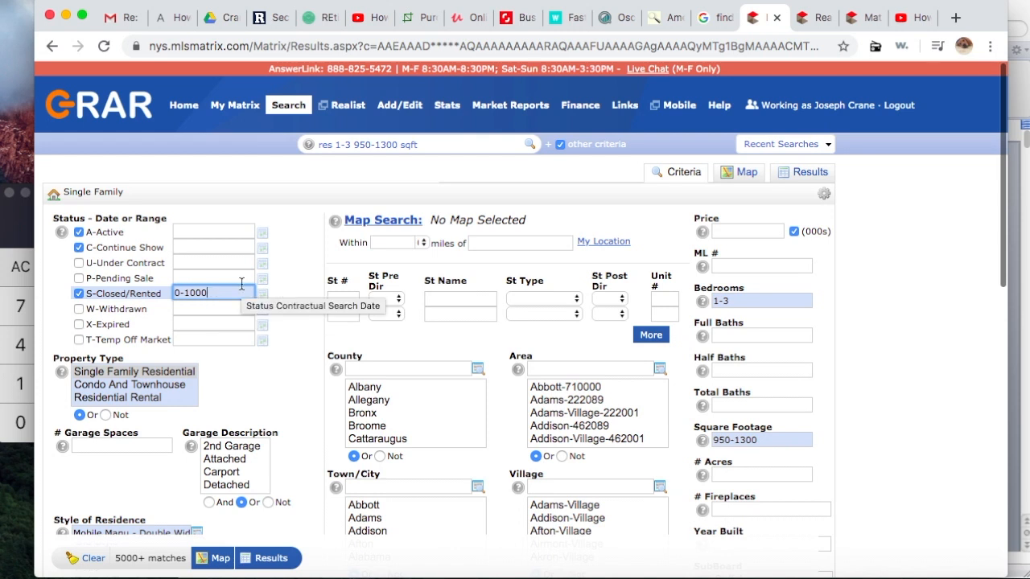
click(745, 174)
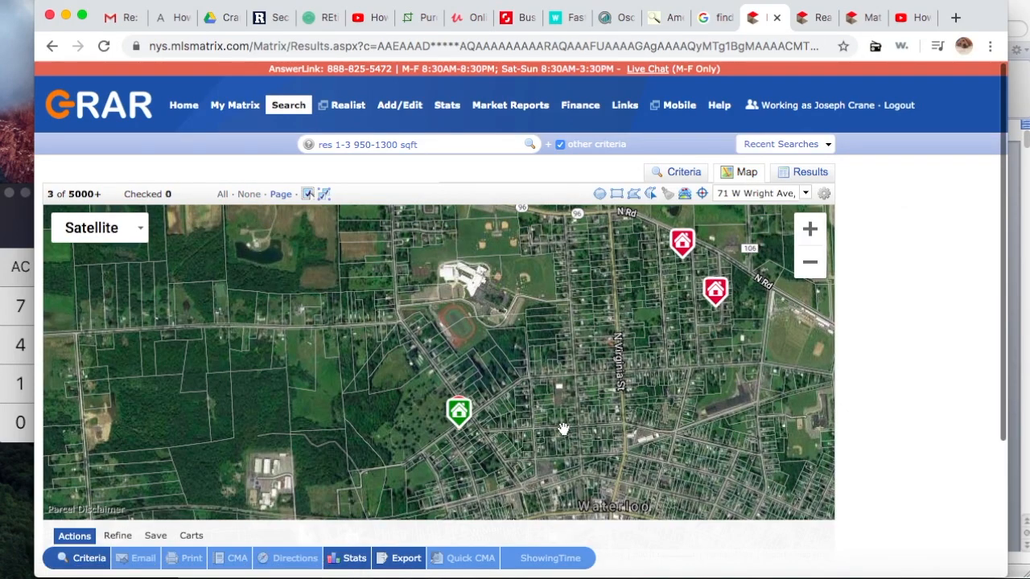
drag(573, 429, 546, 356)
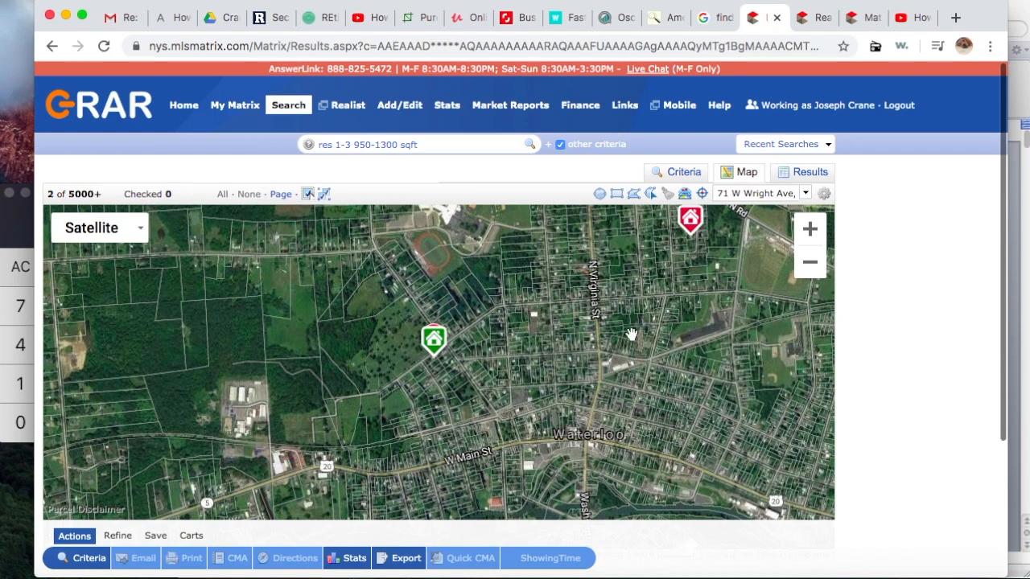
drag(577, 347, 435, 397)
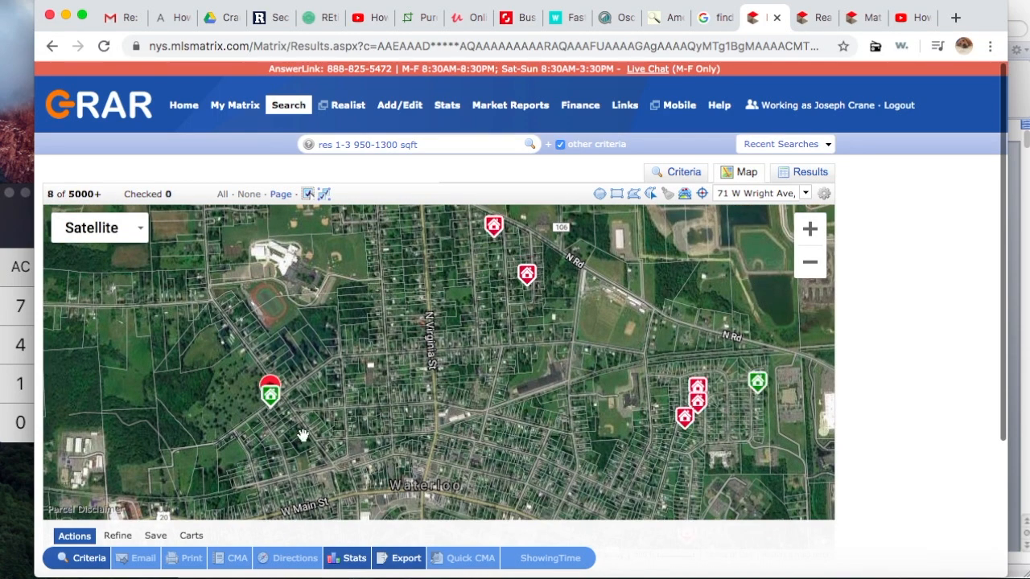
drag(304, 436, 303, 419)
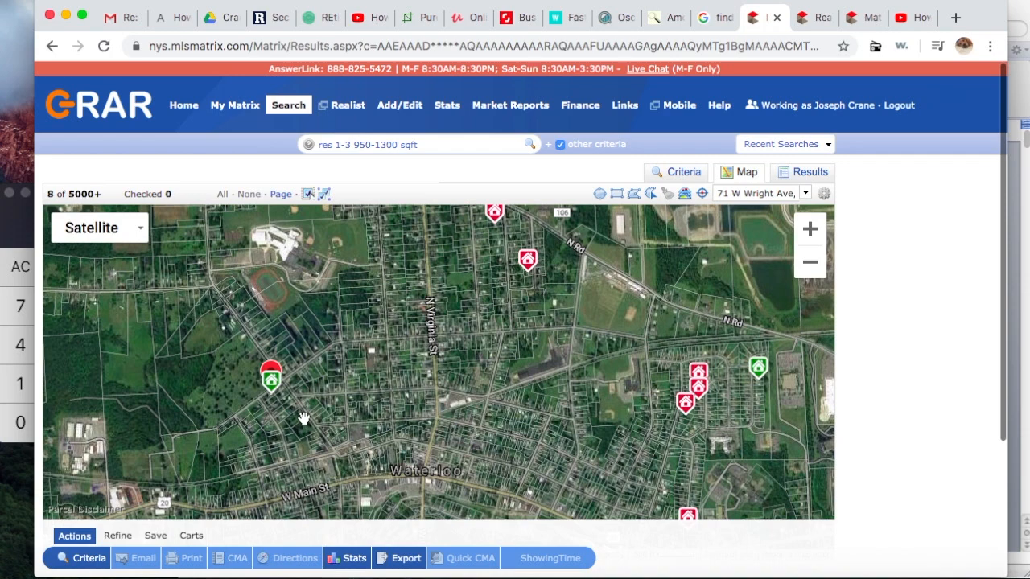
mouse_move(494, 218)
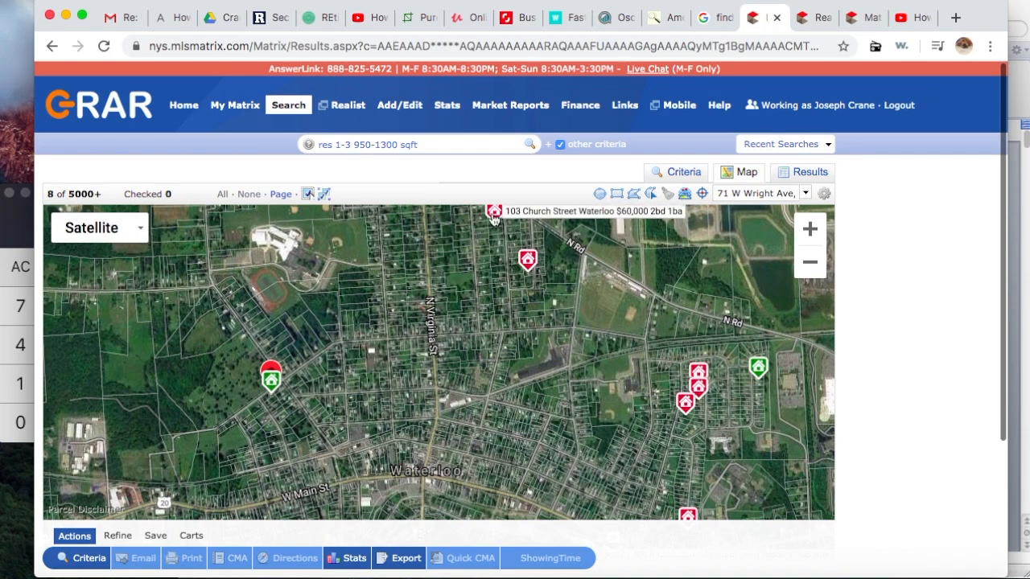
click(494, 214)
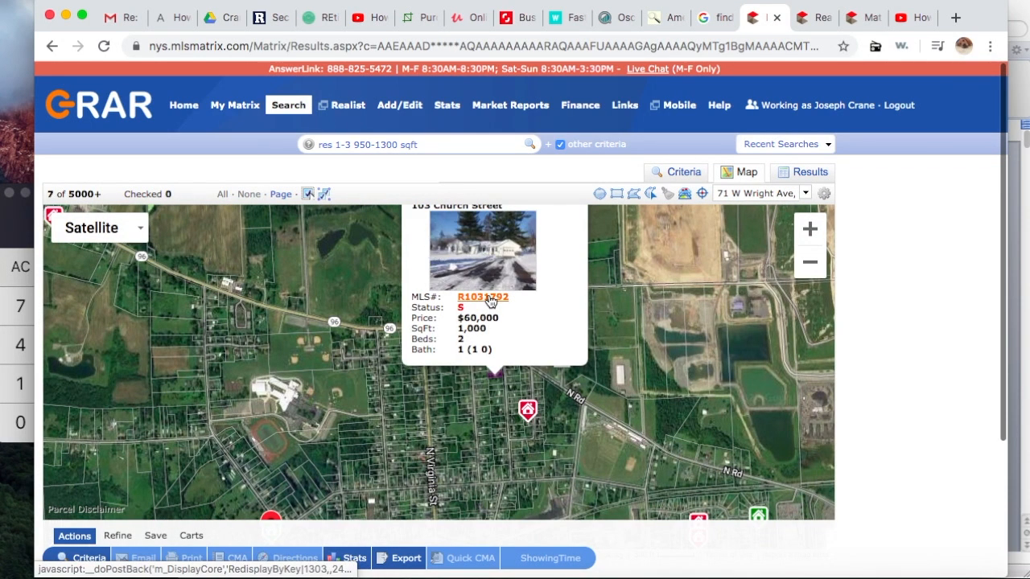
click(491, 298)
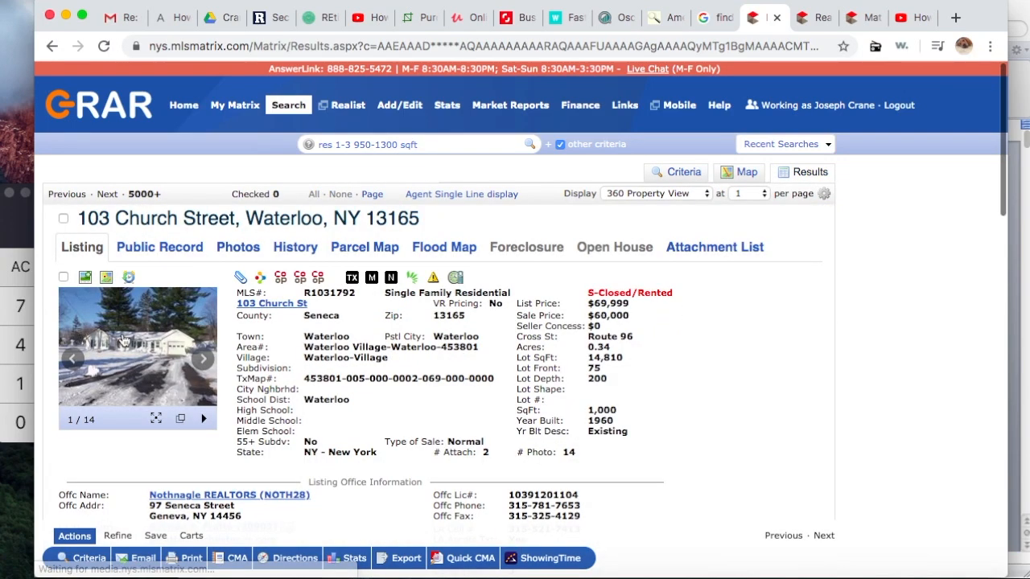
click(133, 337)
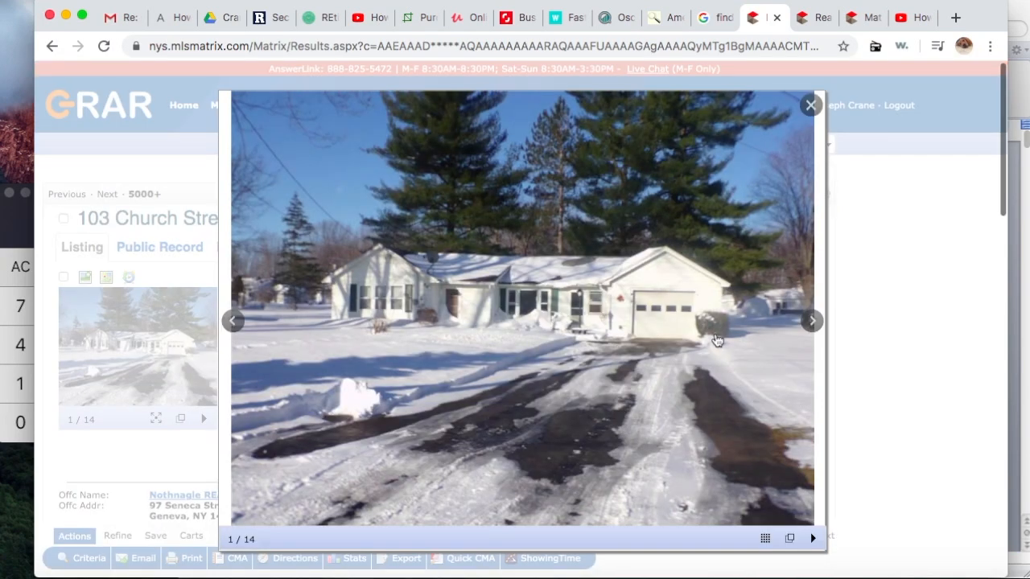
click(813, 323)
click(813, 323)
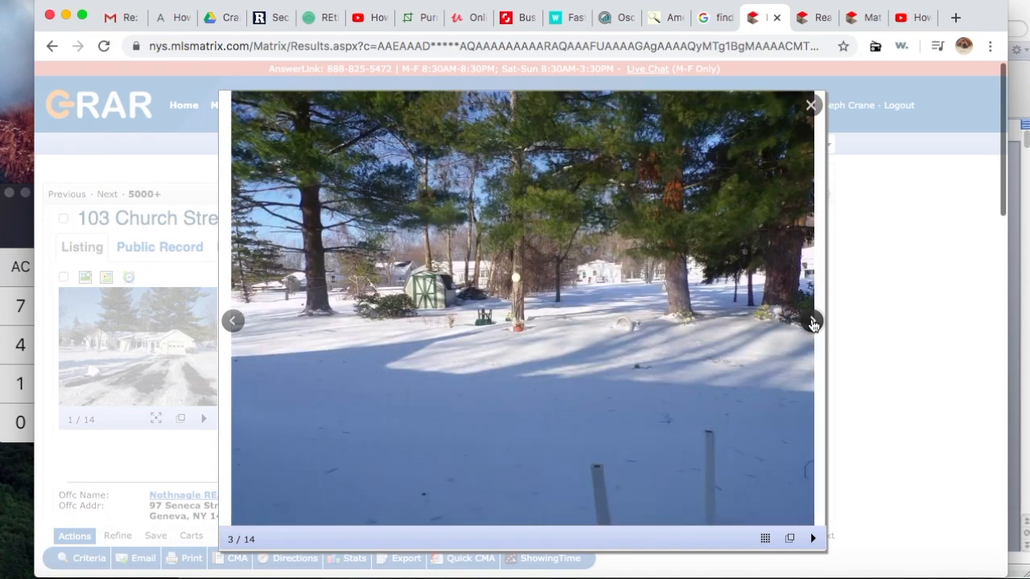
click(813, 323)
click(812, 323)
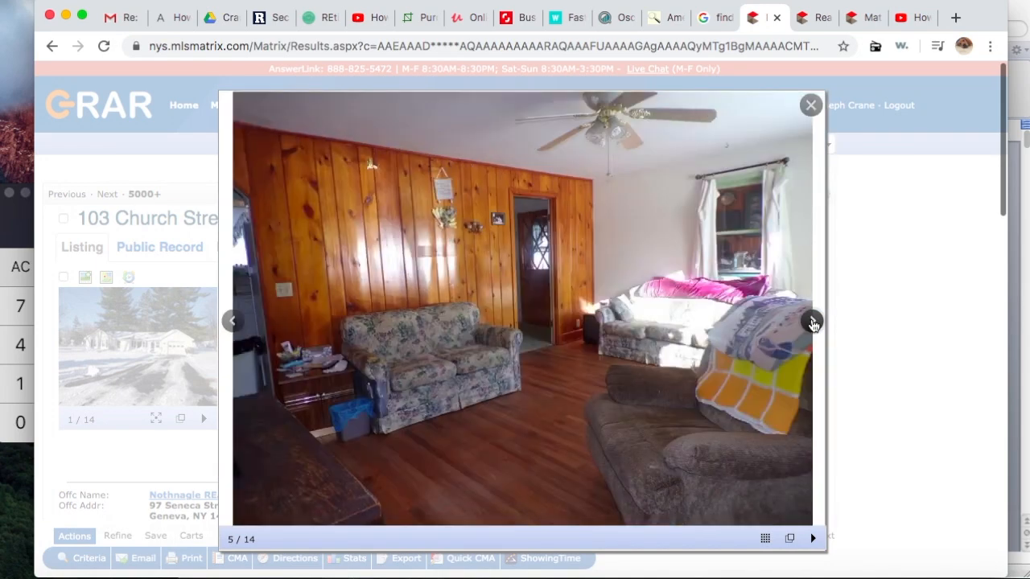
click(813, 323)
click(812, 322)
click(813, 323)
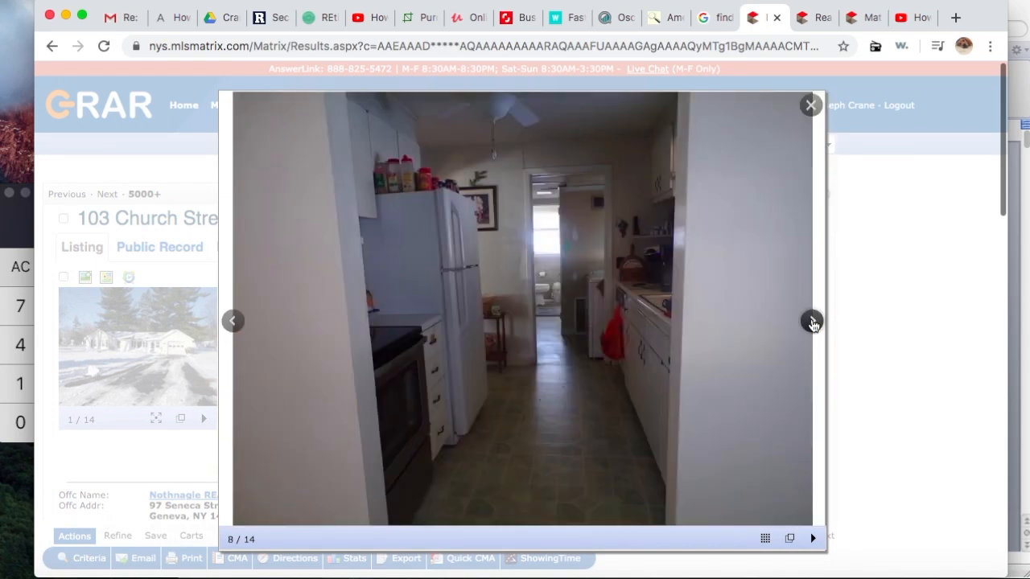
click(812, 323)
click(813, 323)
click(813, 322)
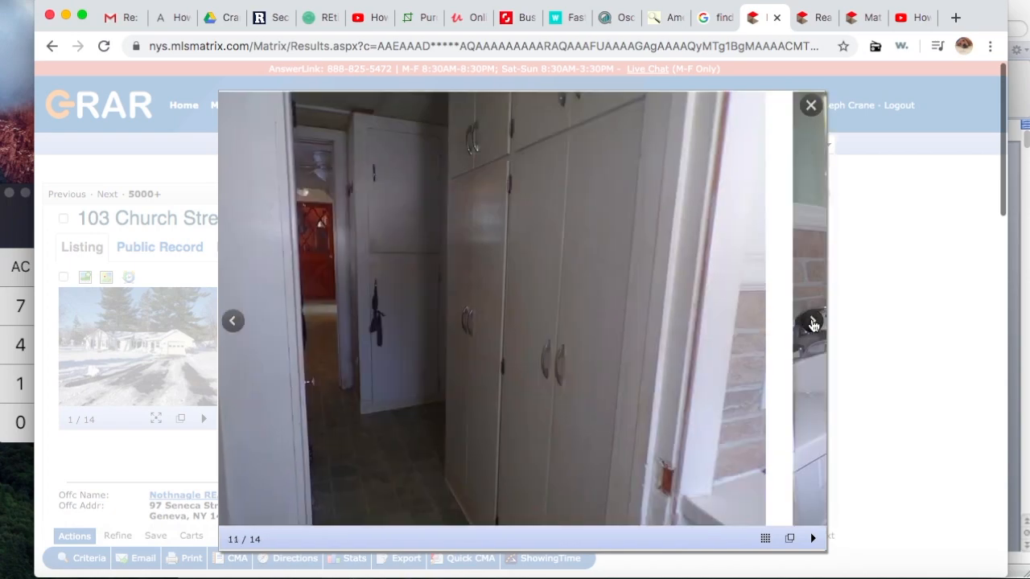
click(813, 322)
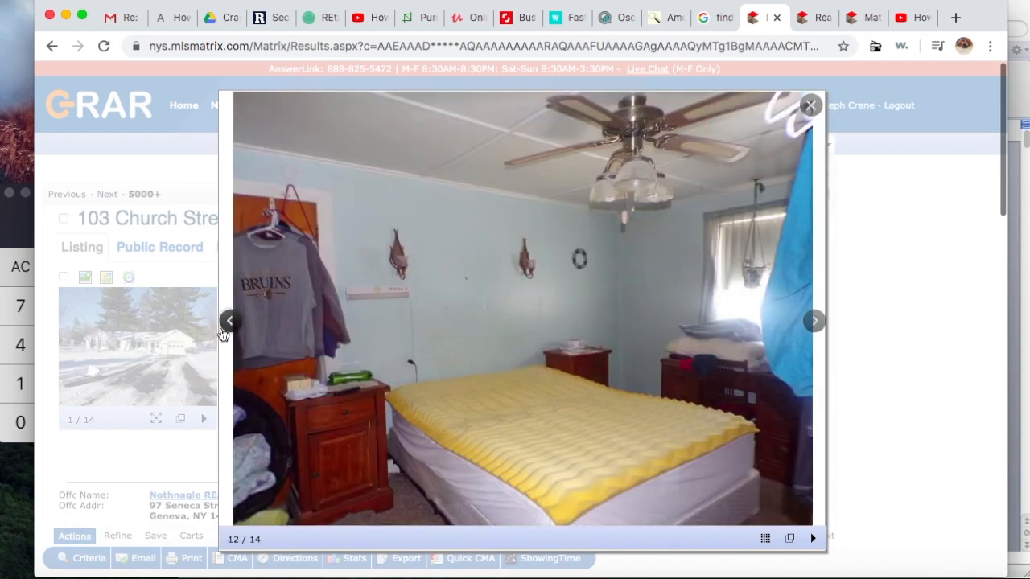
Step: Step back two photos, page on through the rest of the 14, and close the viewer
click(230, 321)
click(230, 321)
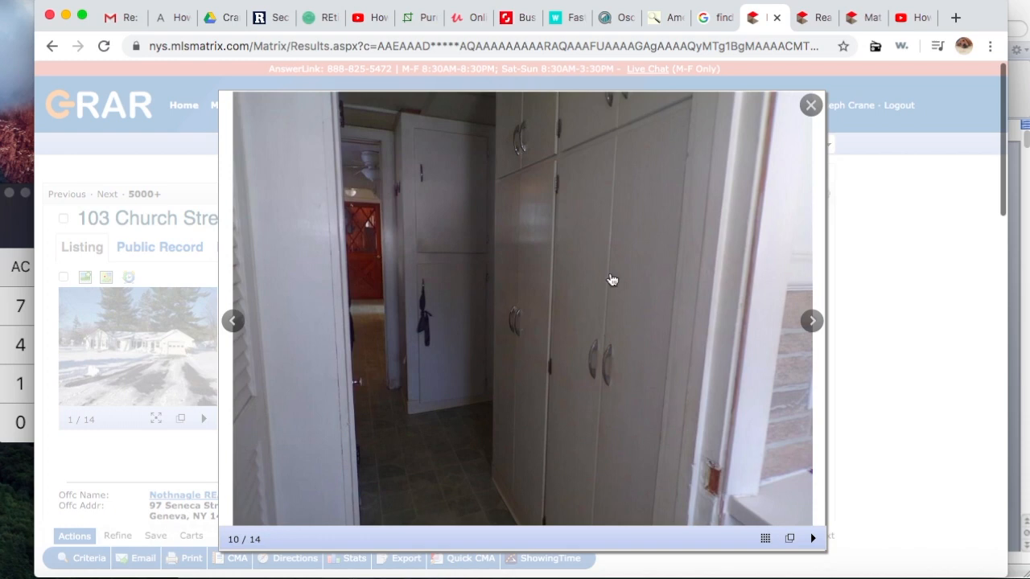
click(811, 322)
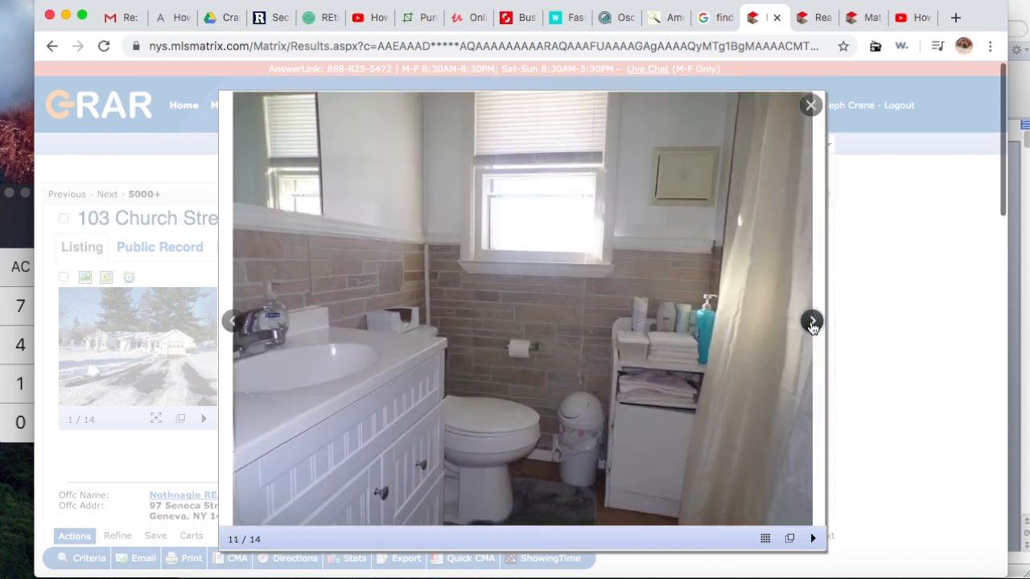
click(812, 322)
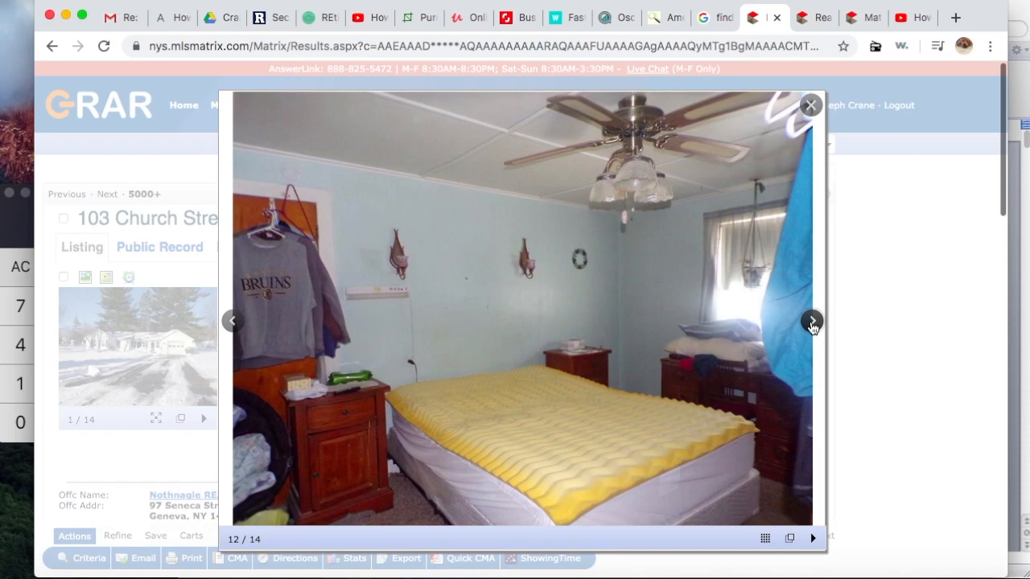
click(812, 322)
click(812, 323)
click(812, 323)
click(812, 323)
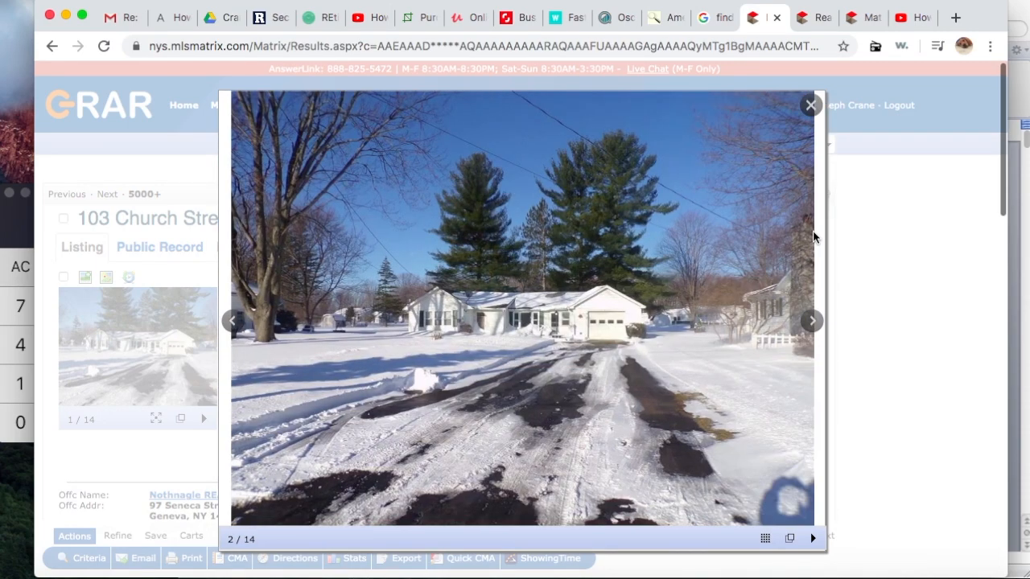
click(811, 111)
click(810, 106)
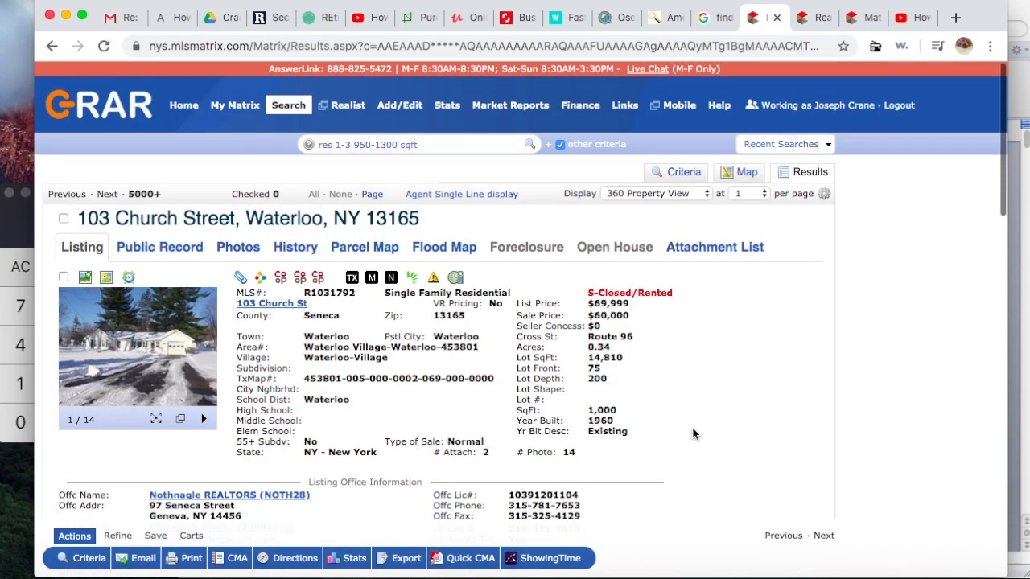
scroll(693, 435, down, 3)
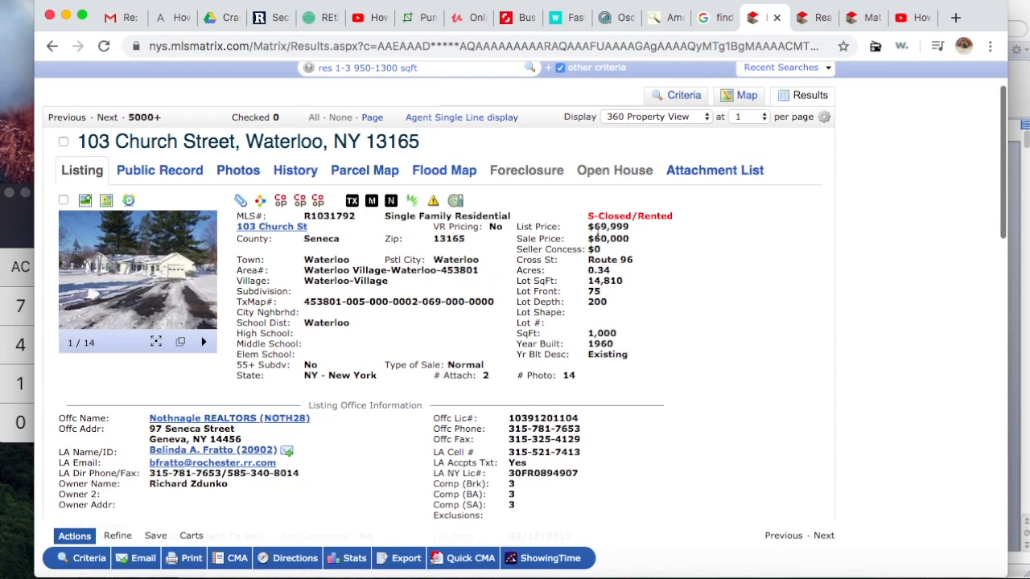
scroll(687, 377, down, 1)
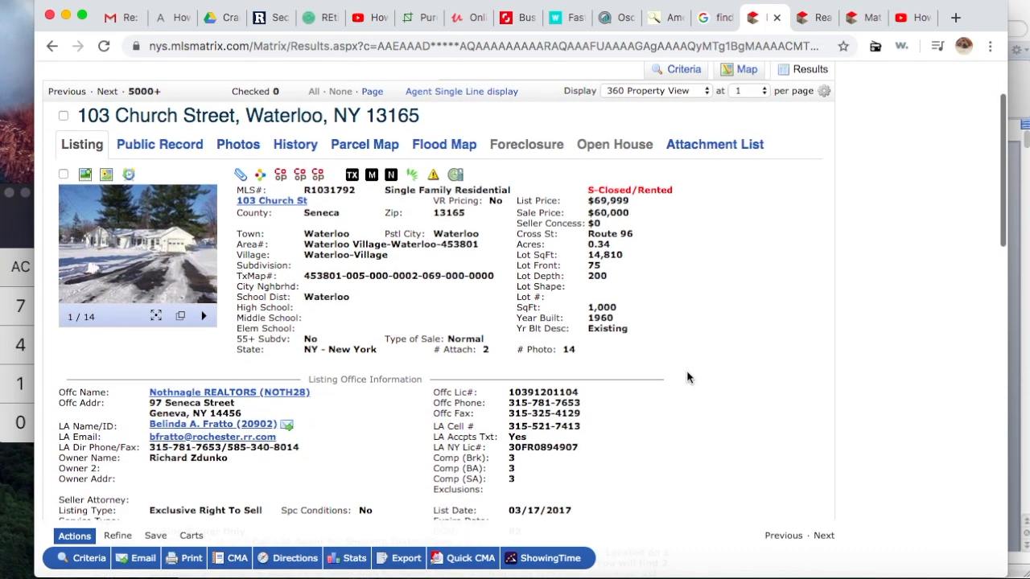
scroll(687, 377, down, 3)
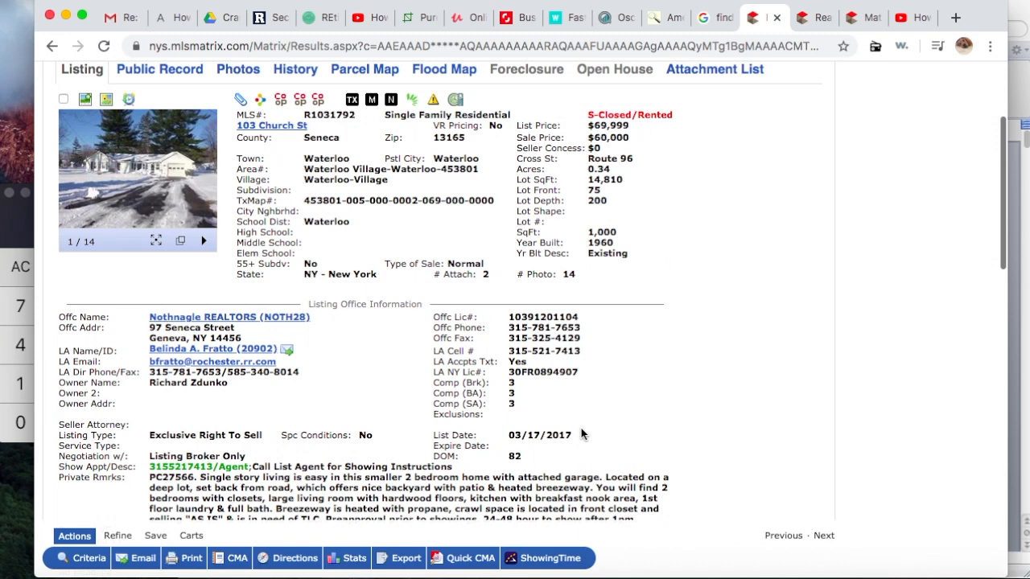
scroll(671, 342, up, 3)
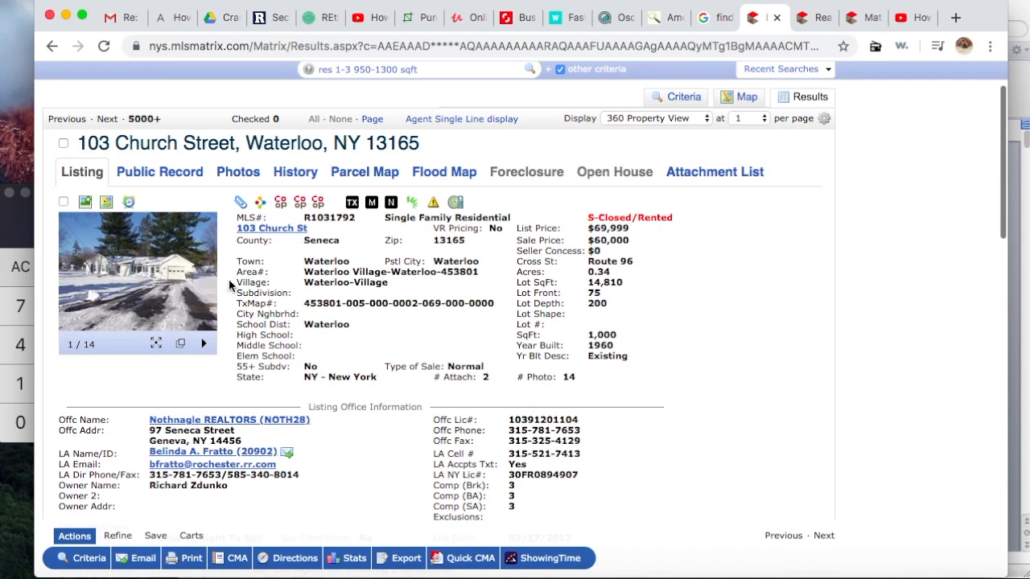
click(729, 98)
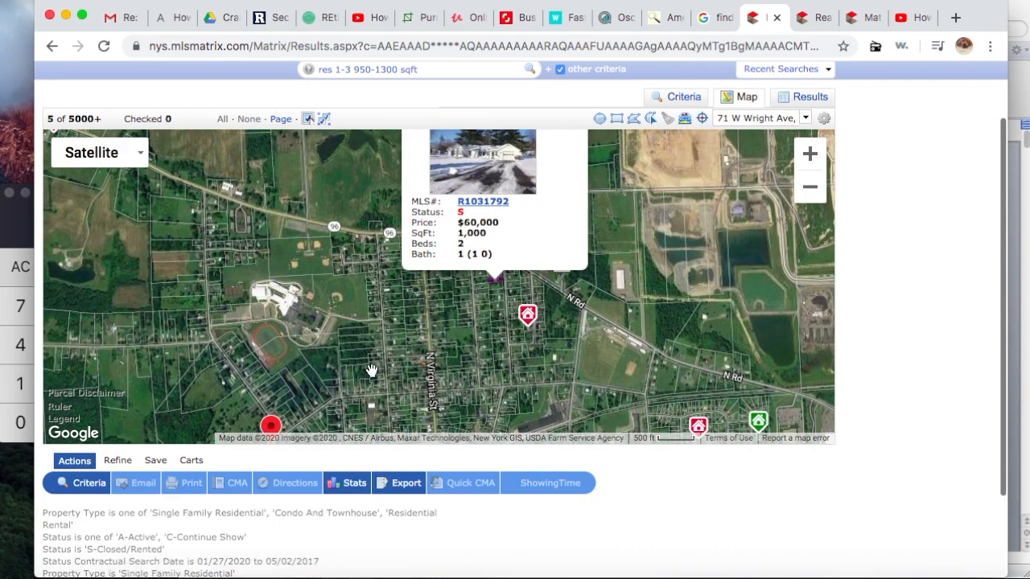
drag(371, 371, 347, 238)
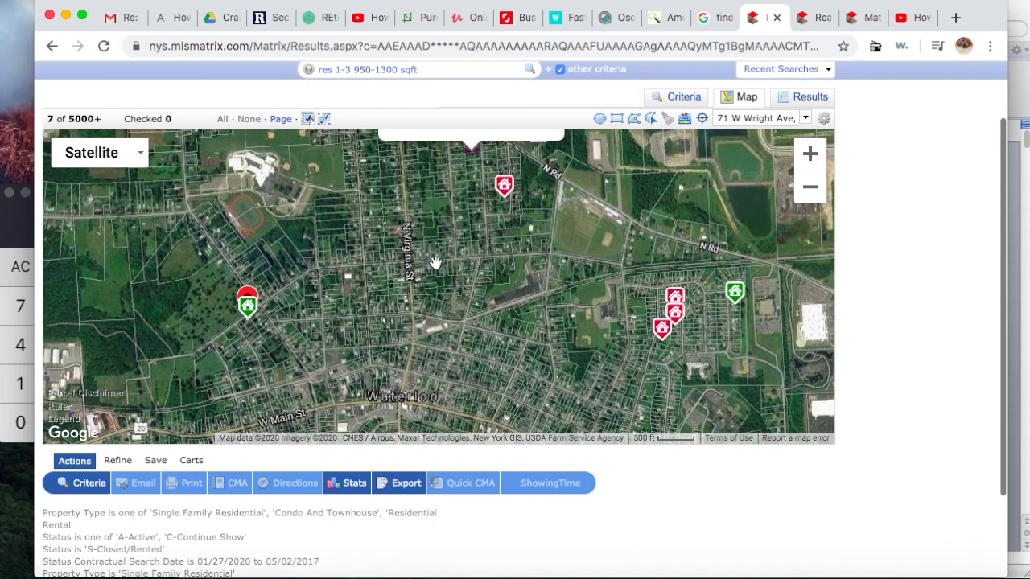
mouse_move(467, 143)
drag(535, 336, 472, 238)
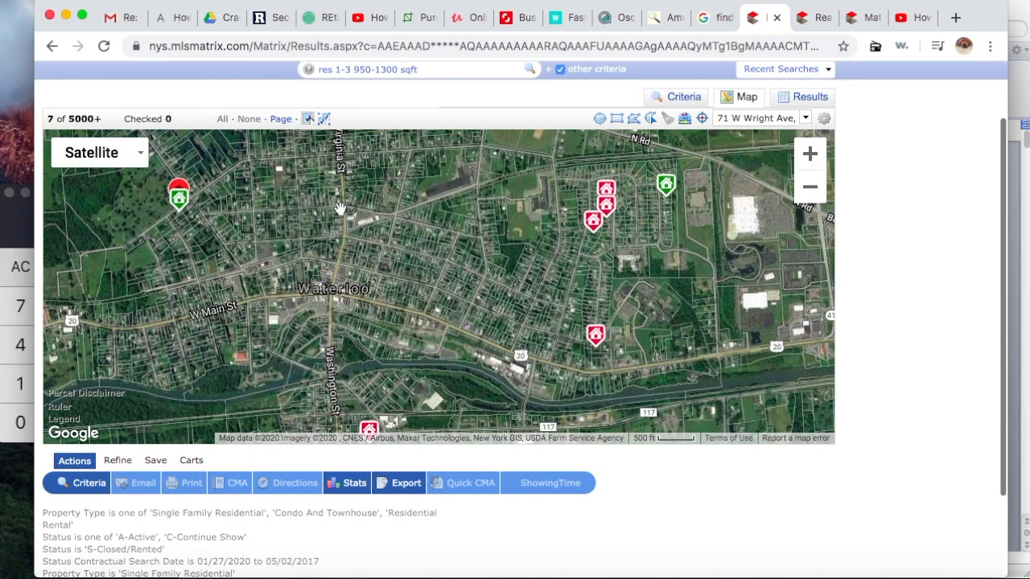
drag(340, 209, 420, 373)
mouse_move(439, 265)
mouse_down()
mouse_move(502, 299)
mouse_move(531, 329)
mouse_up()
drag(471, 225, 501, 334)
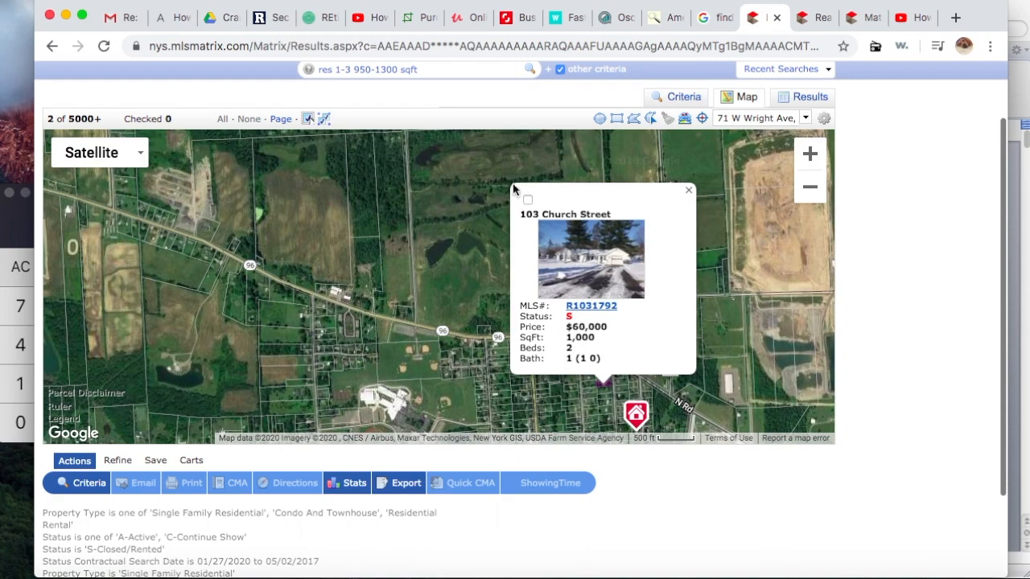
click(528, 199)
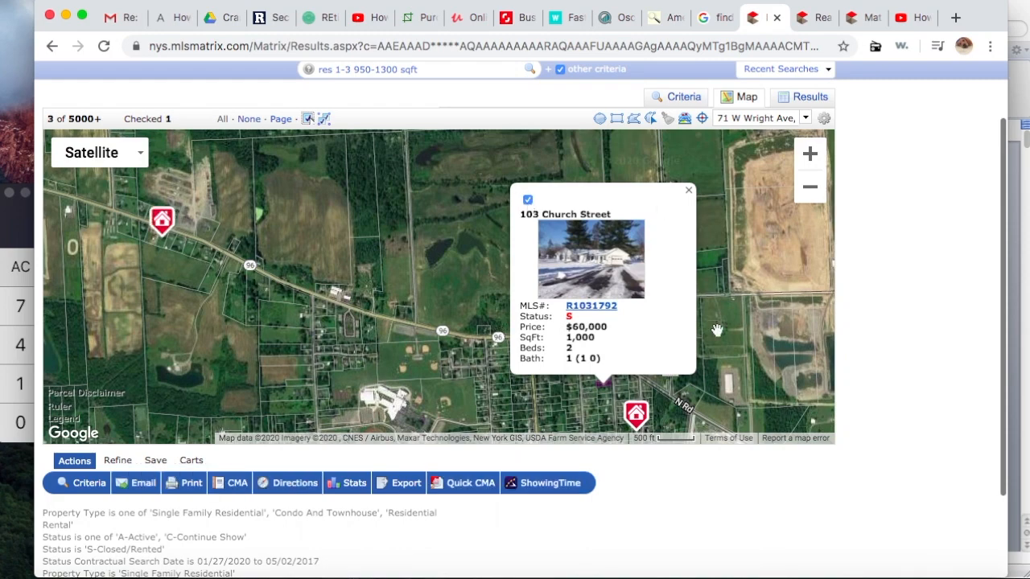
mouse_move(722, 337)
mouse_down()
mouse_move(552, 164)
mouse_move(516, 201)
mouse_up()
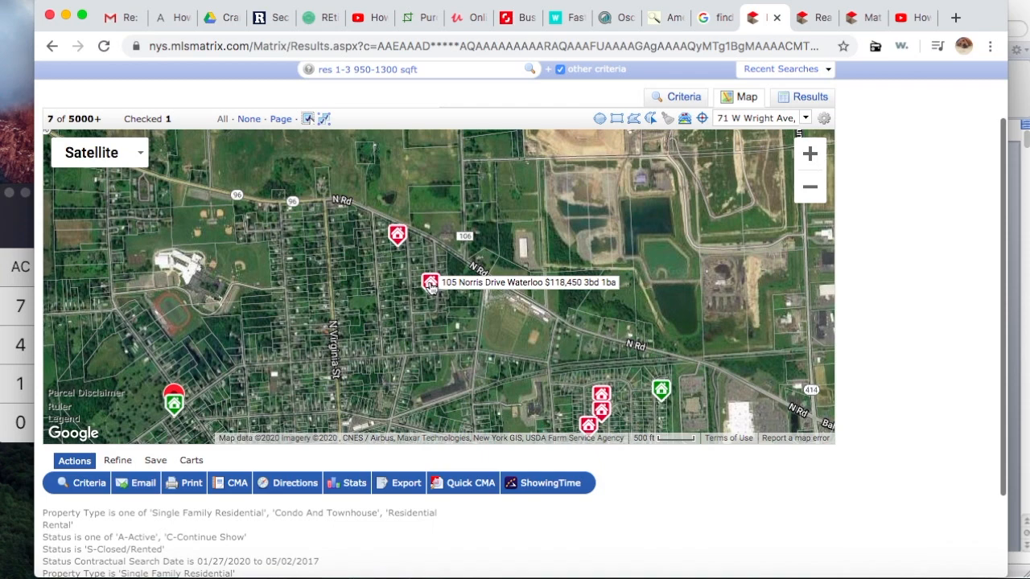
click(431, 284)
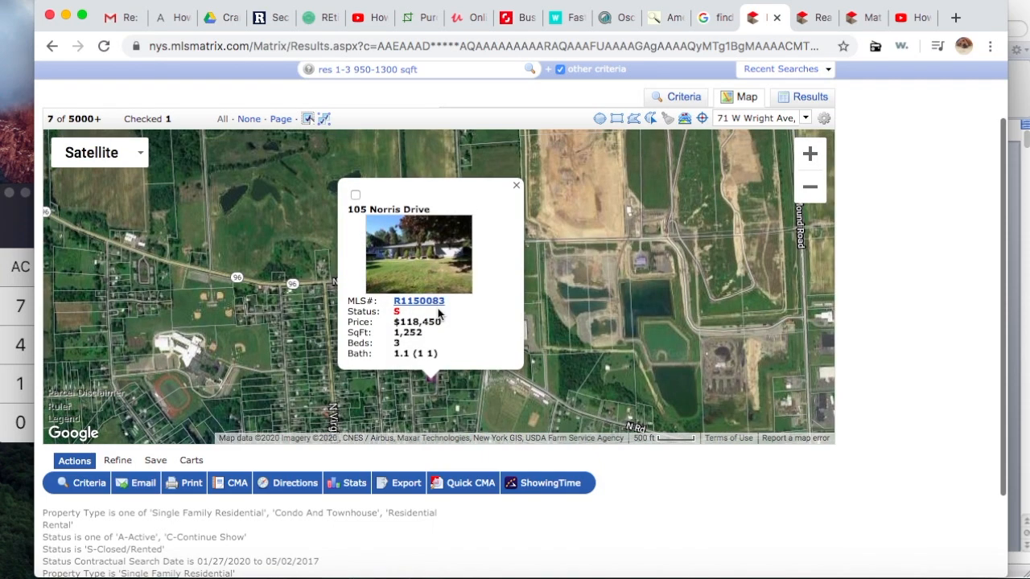
click(432, 306)
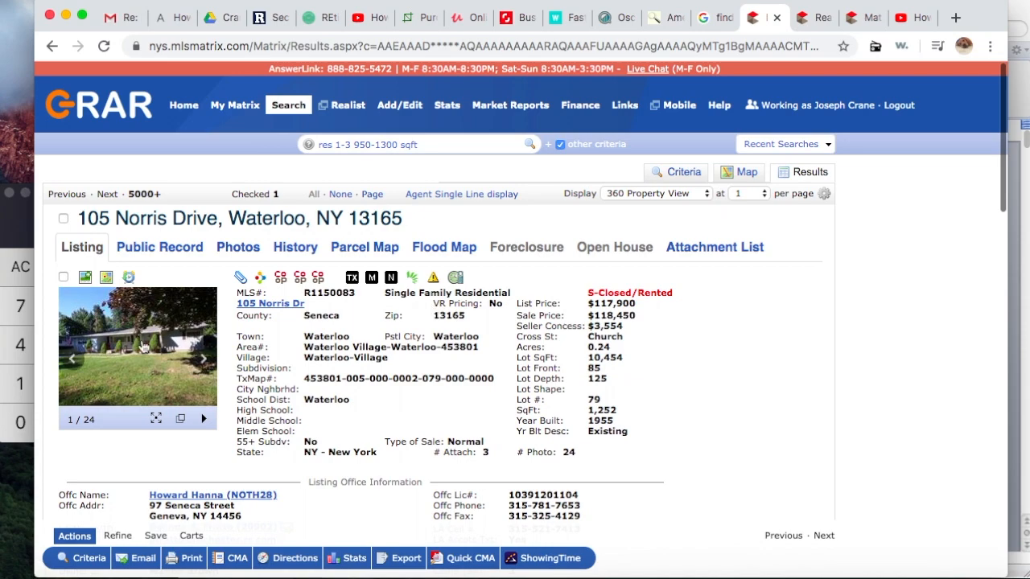
click(142, 341)
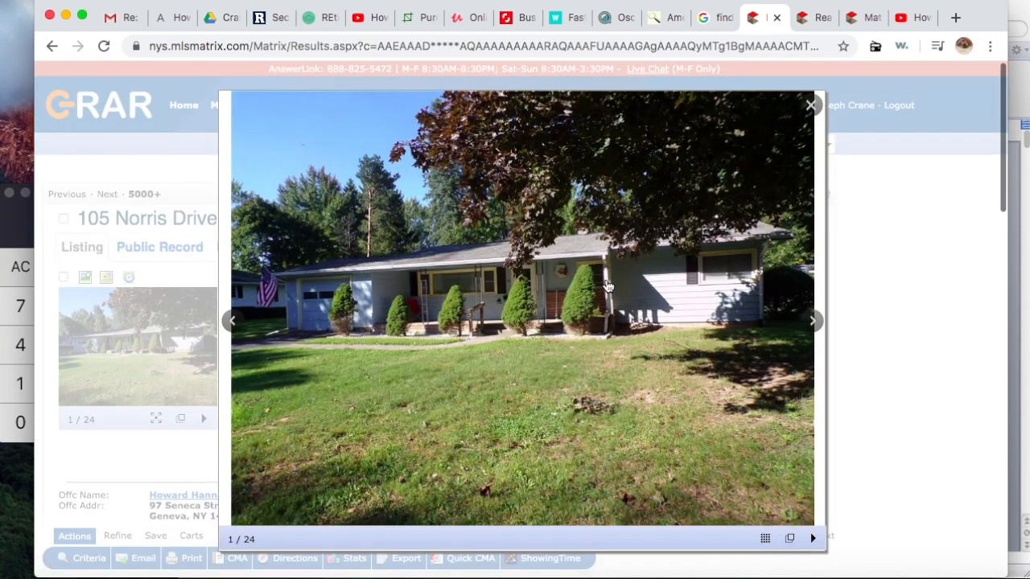
click(815, 323)
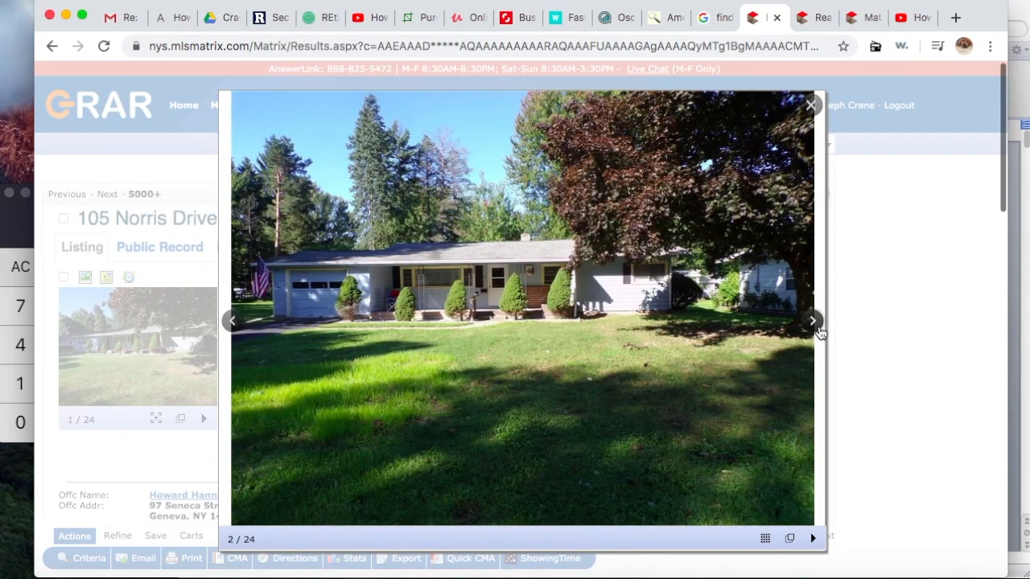
click(820, 334)
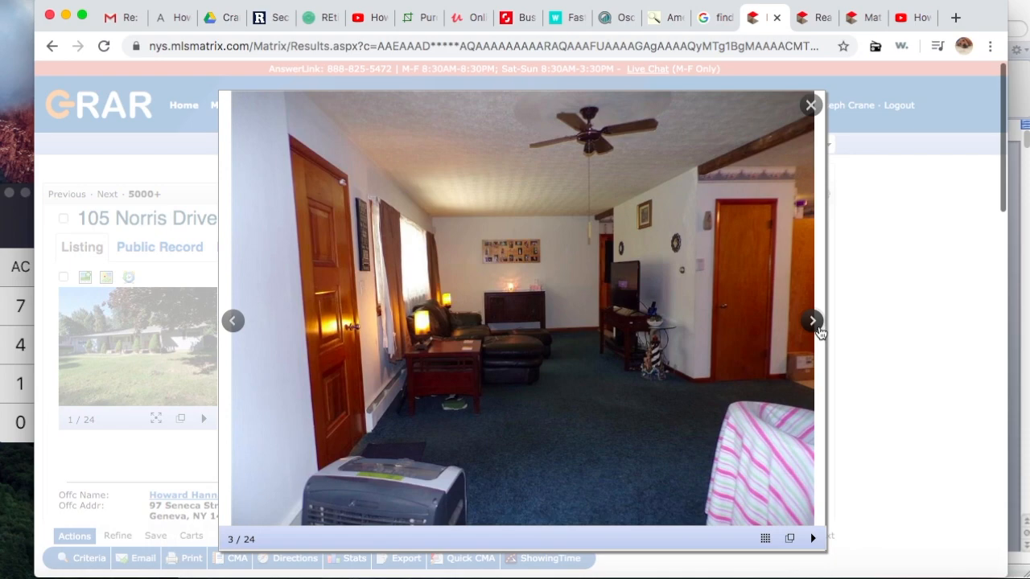
click(812, 322)
click(812, 322)
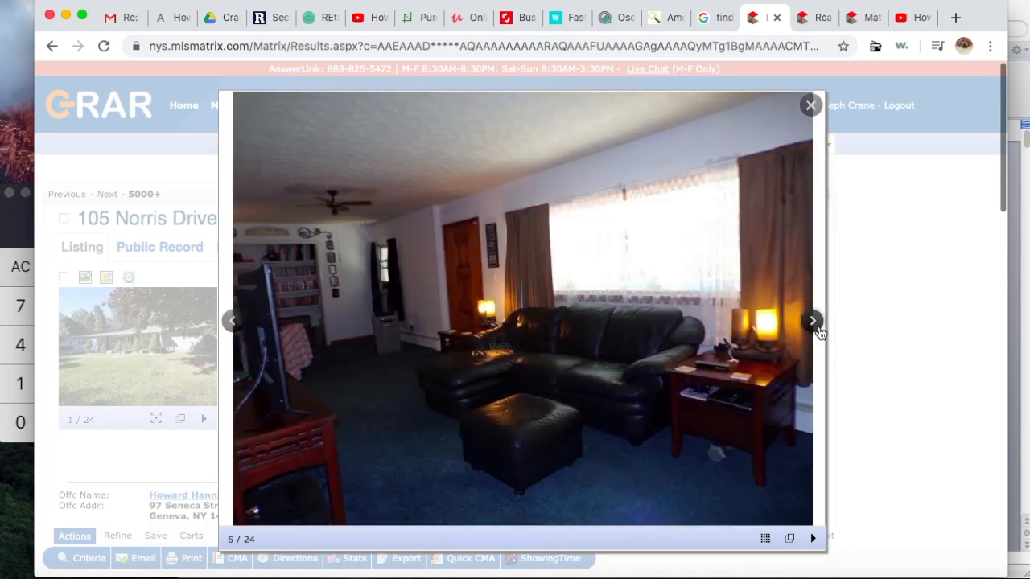
click(821, 333)
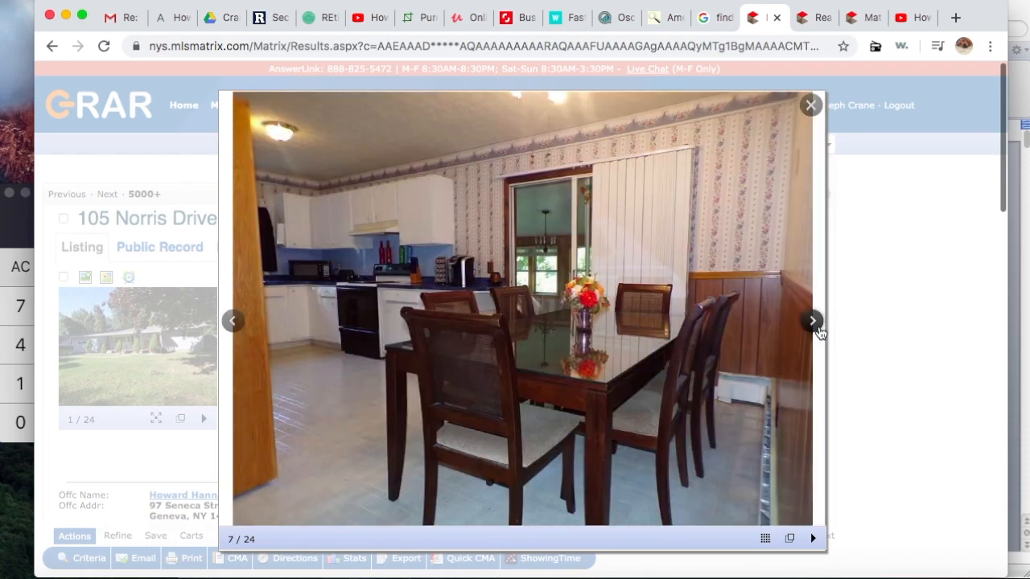
click(821, 333)
click(821, 333)
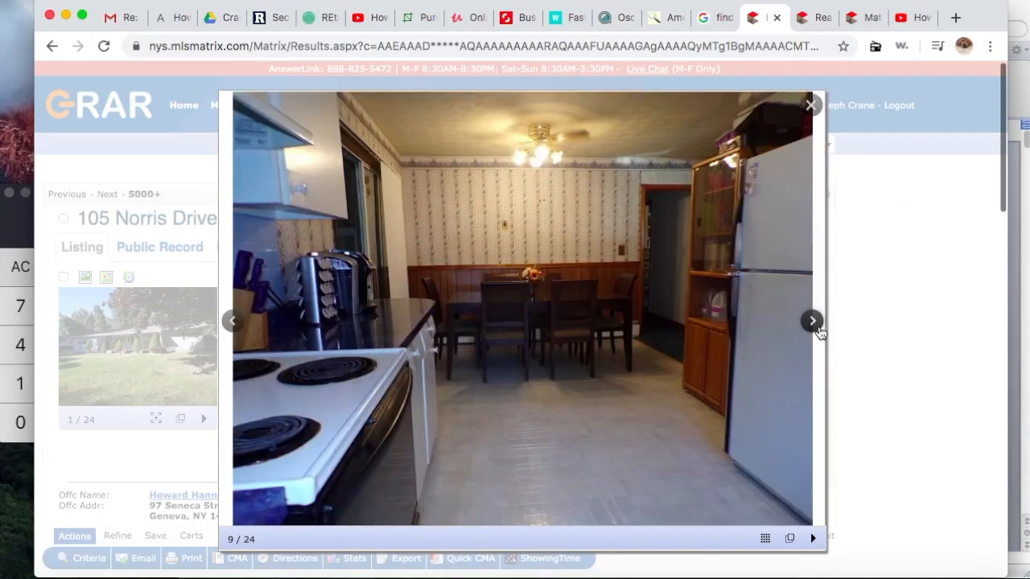
click(821, 334)
click(821, 333)
click(821, 333)
click(820, 333)
click(821, 333)
click(821, 333)
click(821, 333)
click(821, 333)
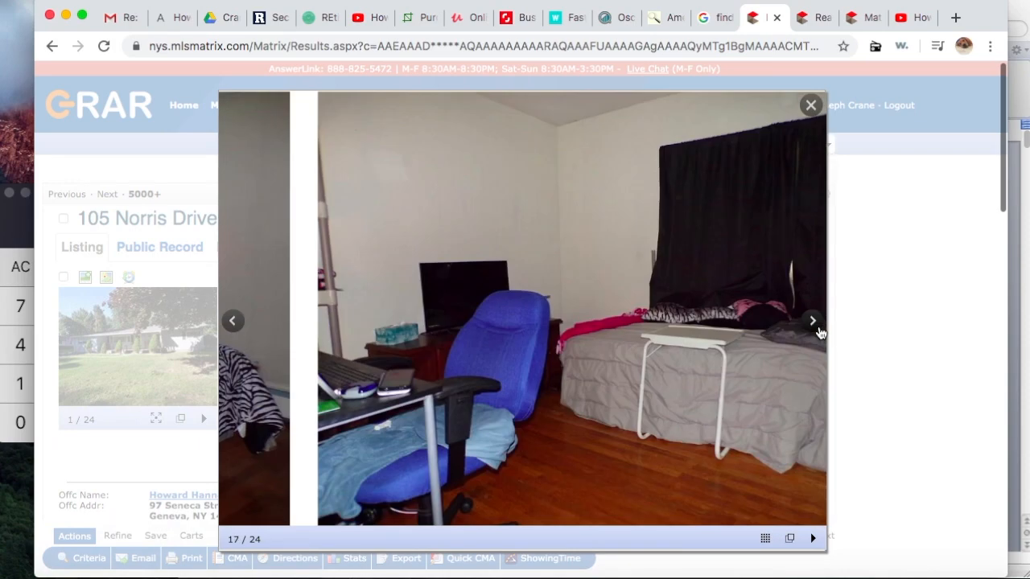
click(821, 333)
click(821, 333)
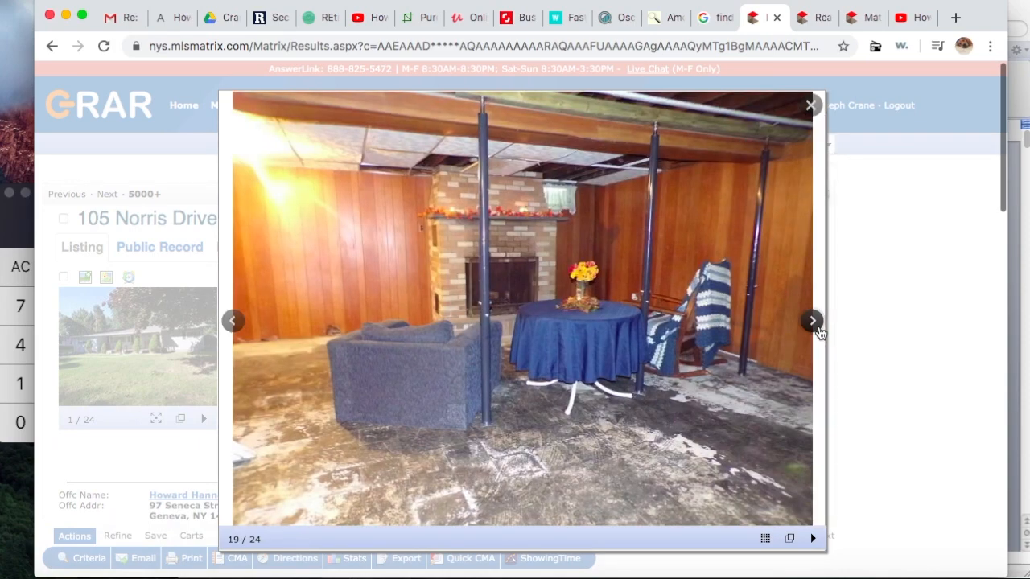
click(821, 333)
click(821, 333)
click(821, 333)
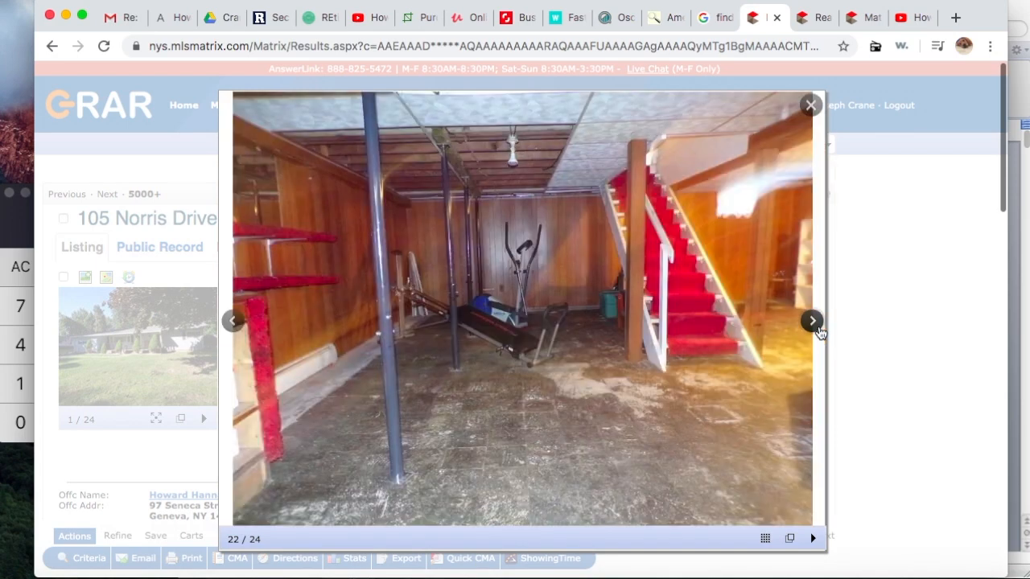
click(820, 333)
click(821, 333)
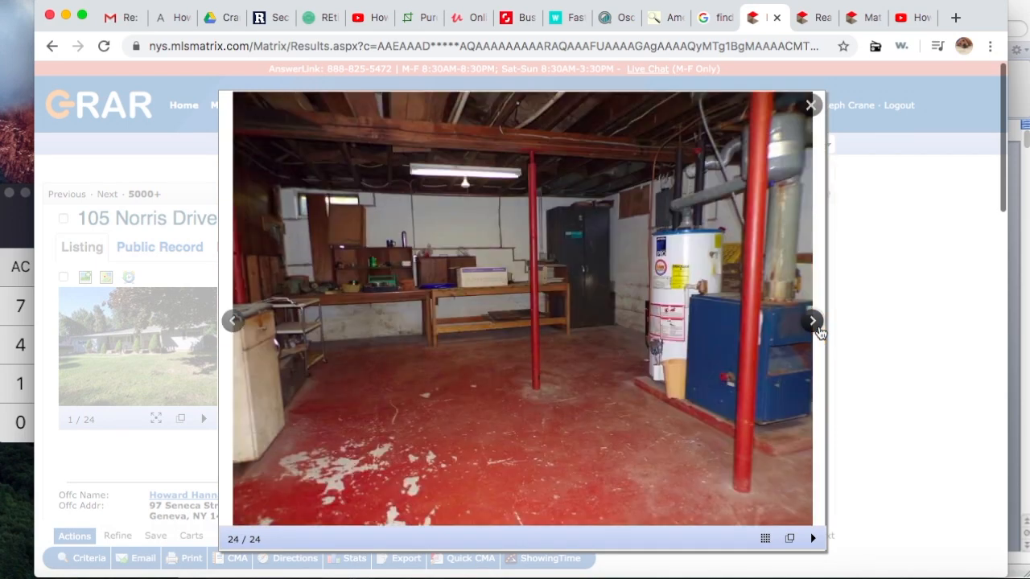
click(821, 334)
click(820, 333)
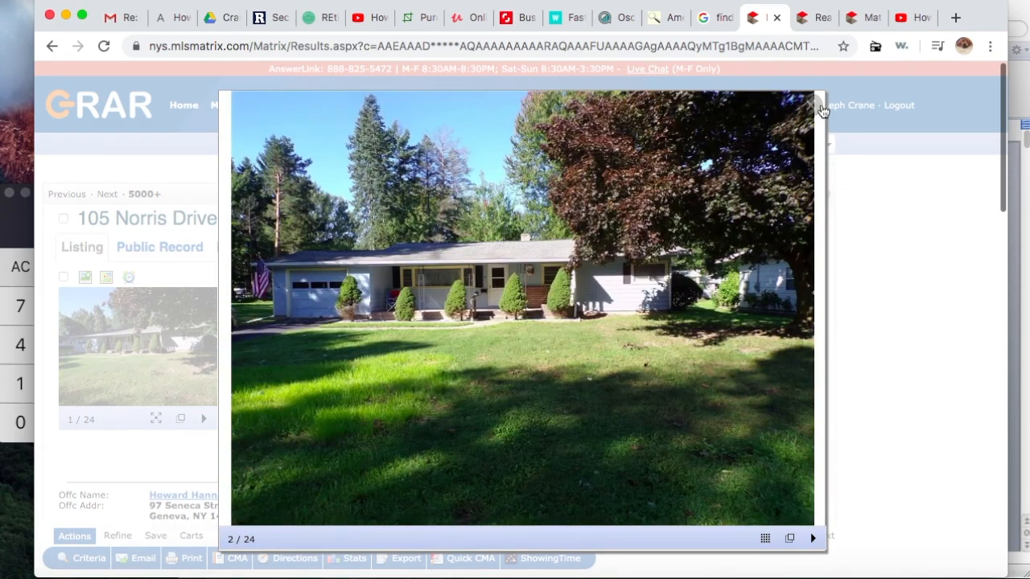
click(819, 106)
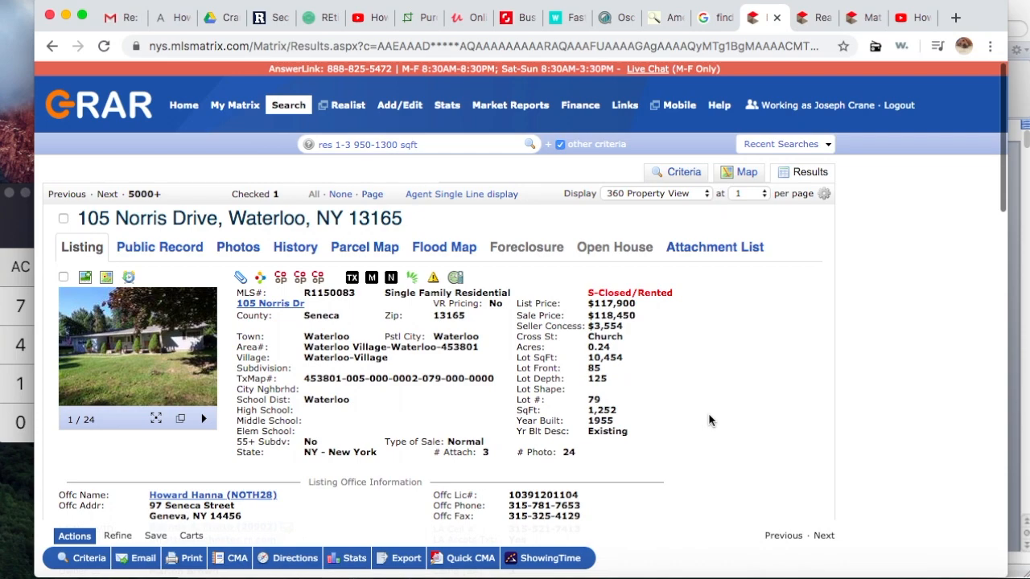
scroll(709, 420, down, 3)
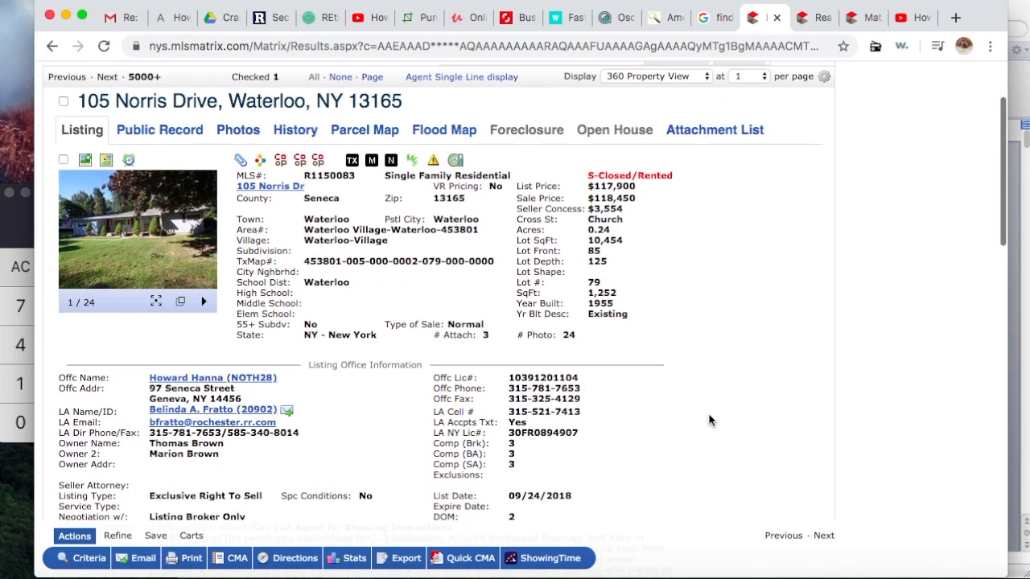
scroll(709, 420, down, 2)
scroll(709, 420, down, 2)
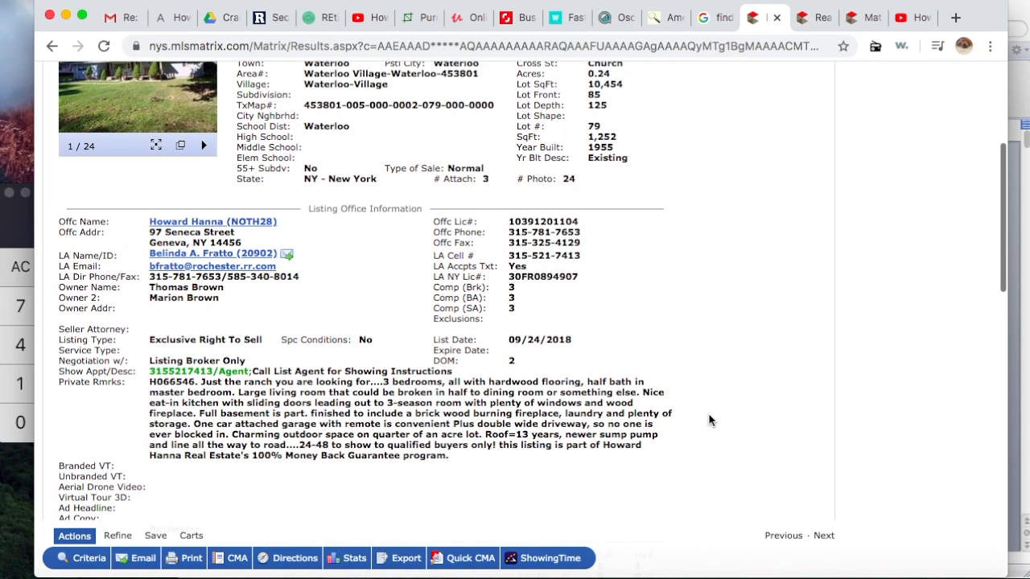
scroll(709, 420, up, 3)
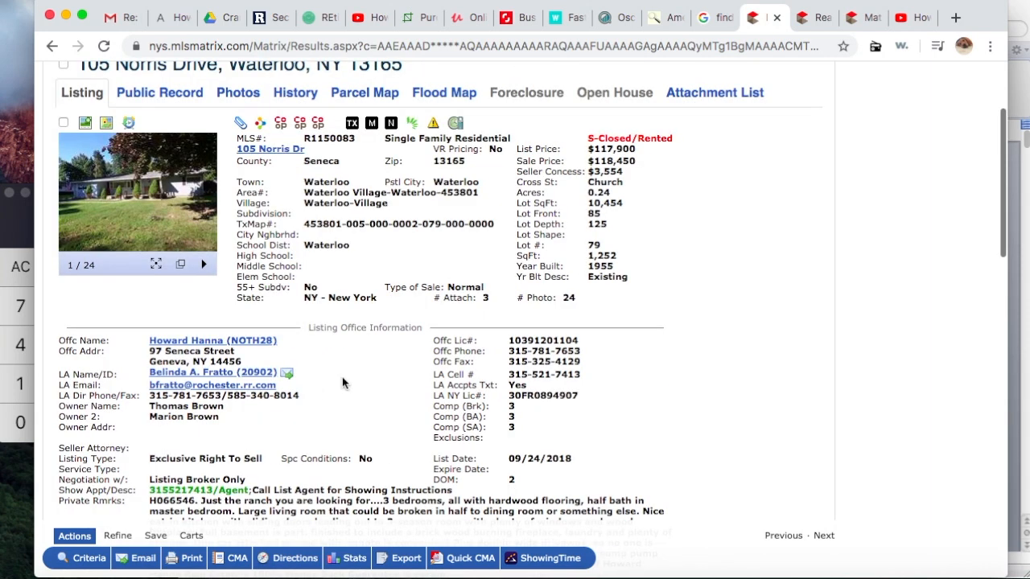
scroll(343, 383, up, 2)
scroll(342, 383, down, 15)
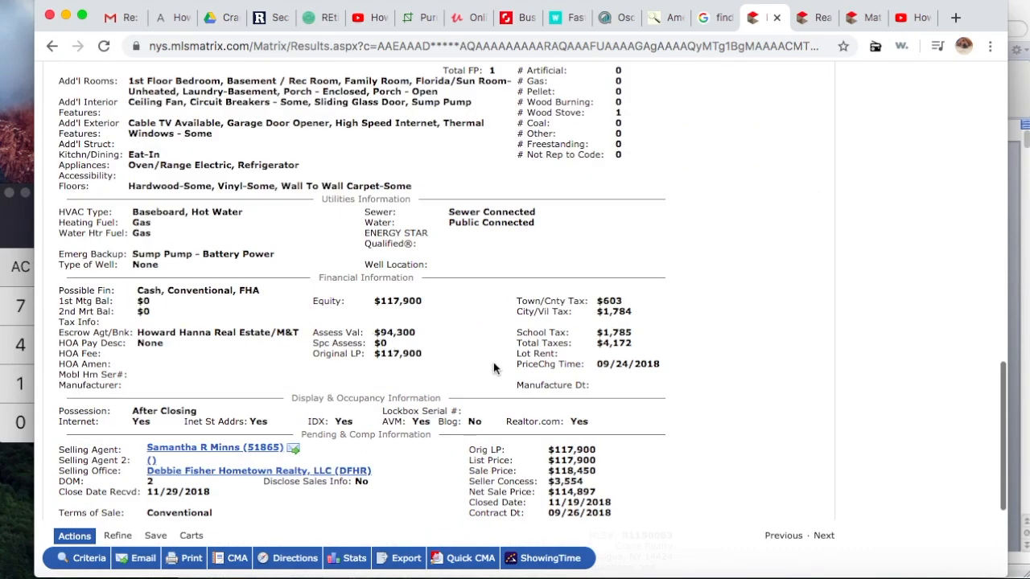
scroll(494, 368, up, 15)
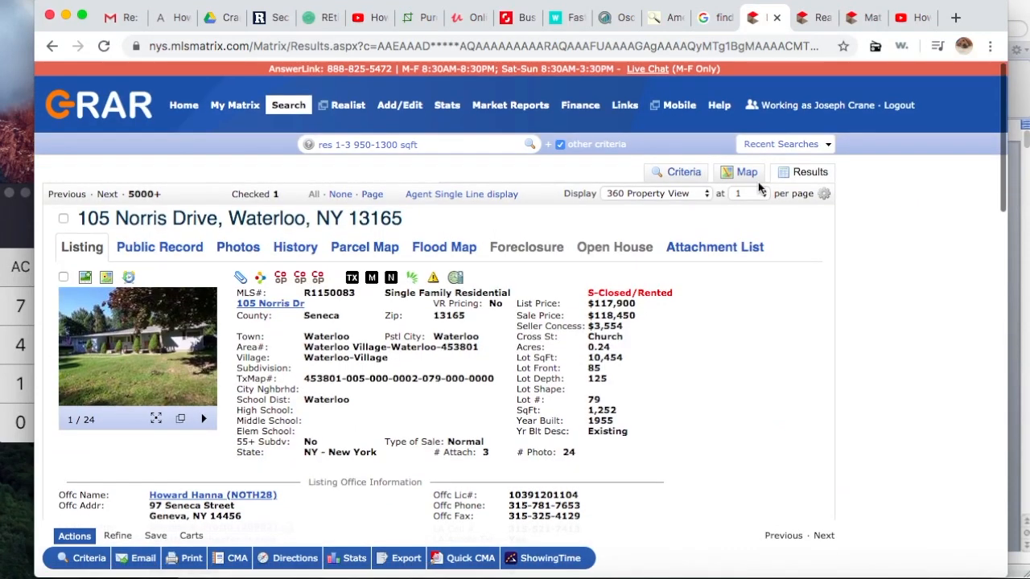
Step: Show the results on the map and check one house marker's property for the CMA
click(745, 174)
click(516, 261)
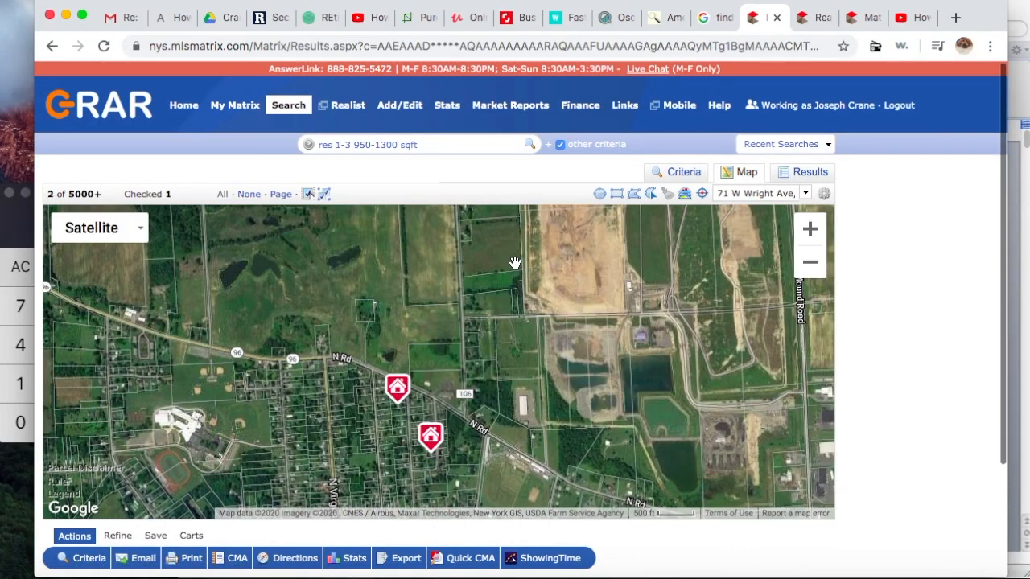
click(430, 439)
click(354, 271)
click(516, 260)
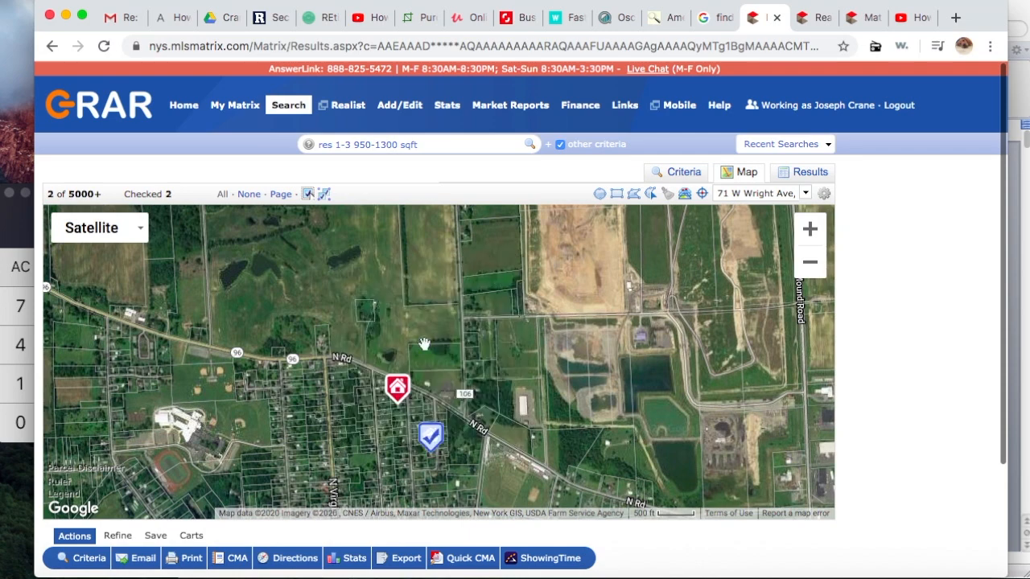
click(387, 385)
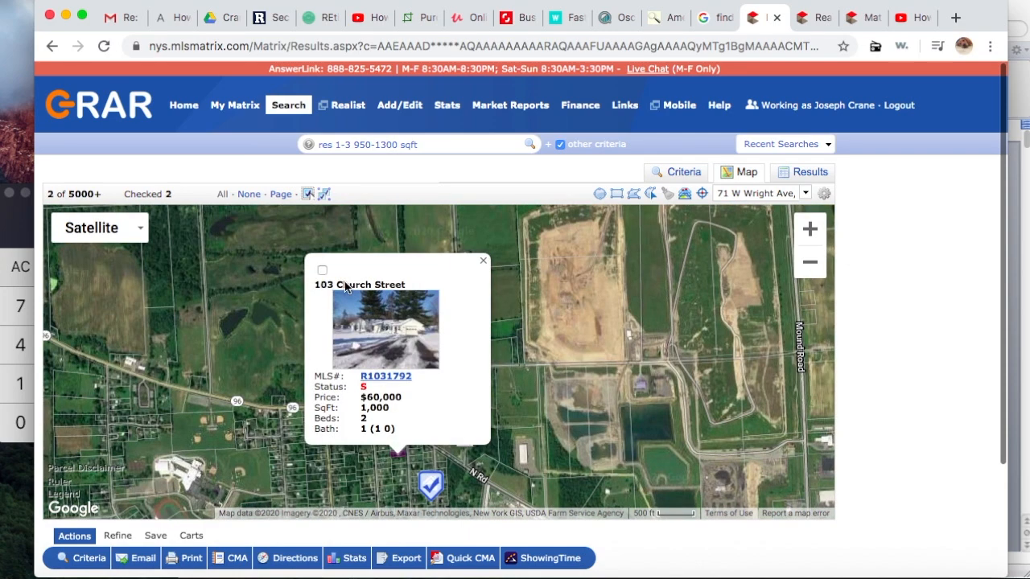
click(322, 270)
click(483, 259)
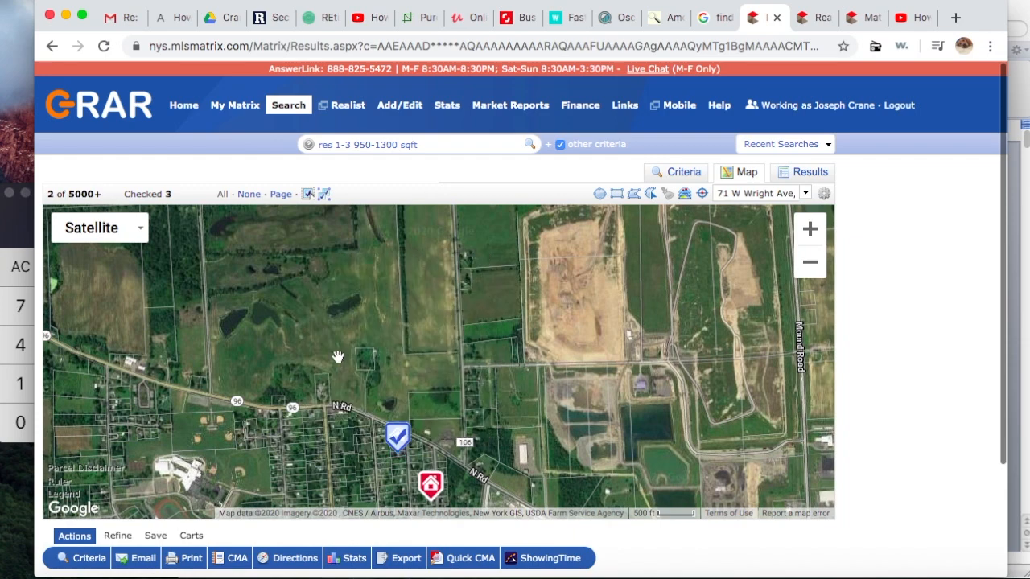
mouse_move(429, 484)
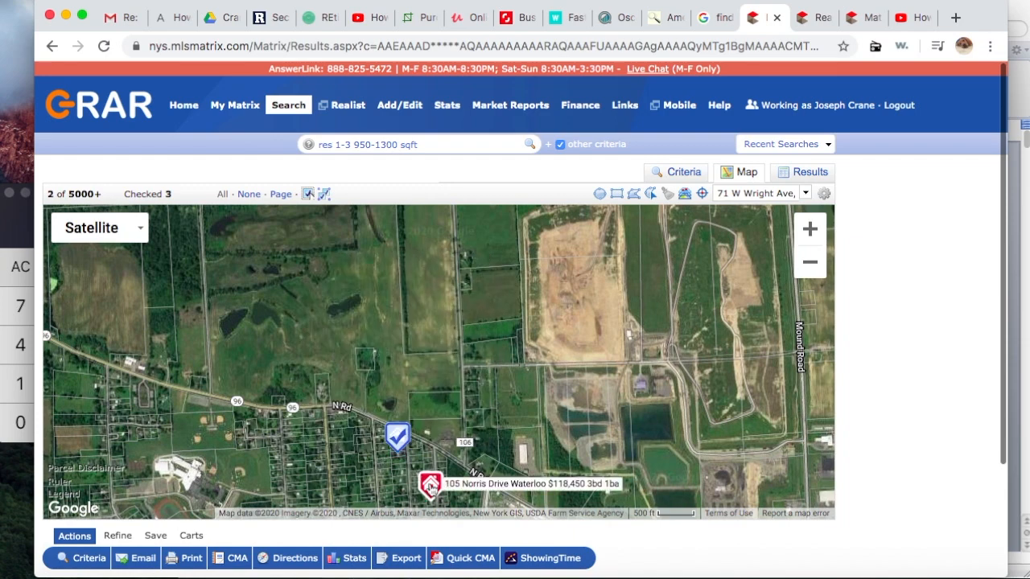
click(429, 484)
click(355, 287)
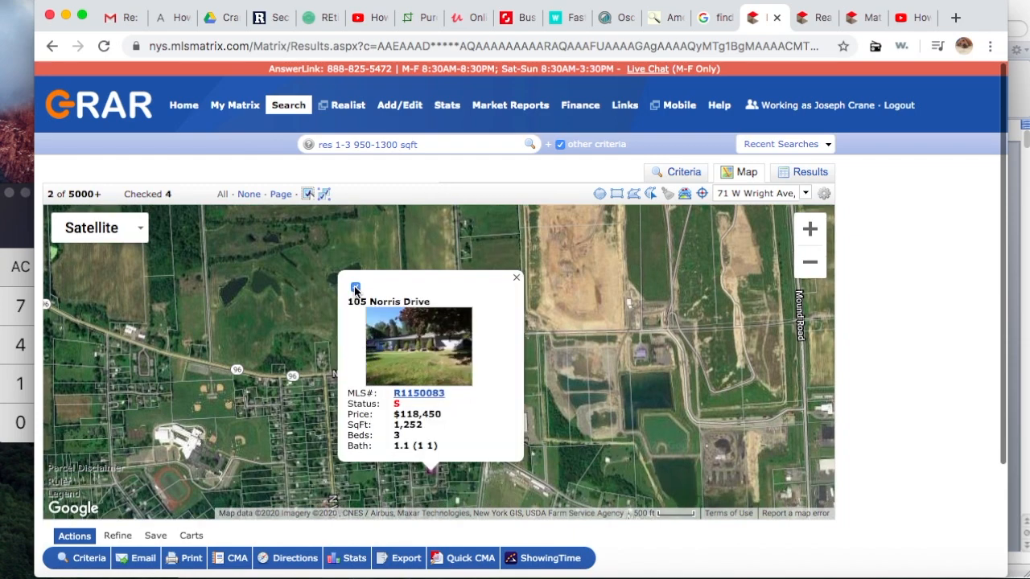
click(517, 277)
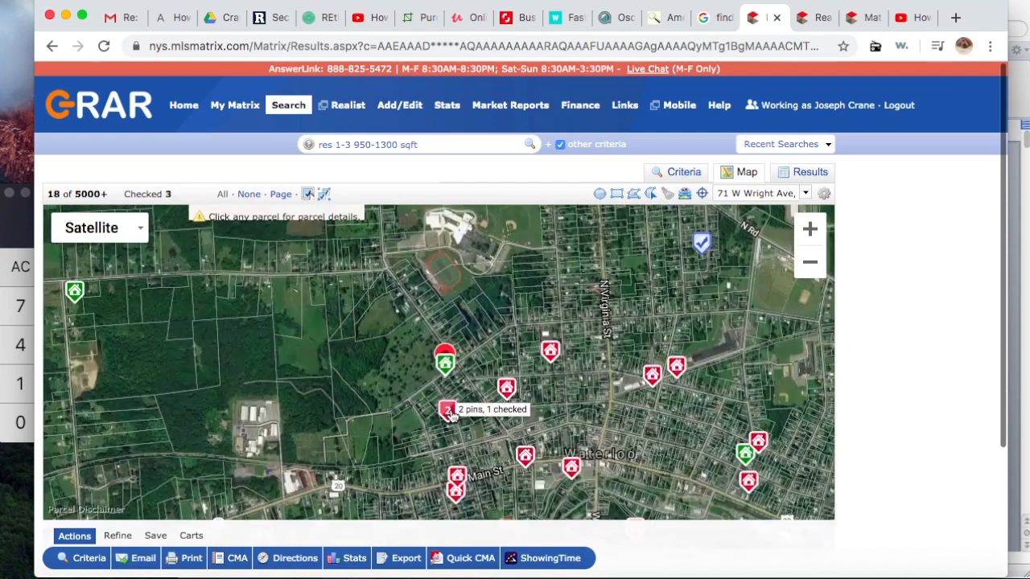
click(449, 411)
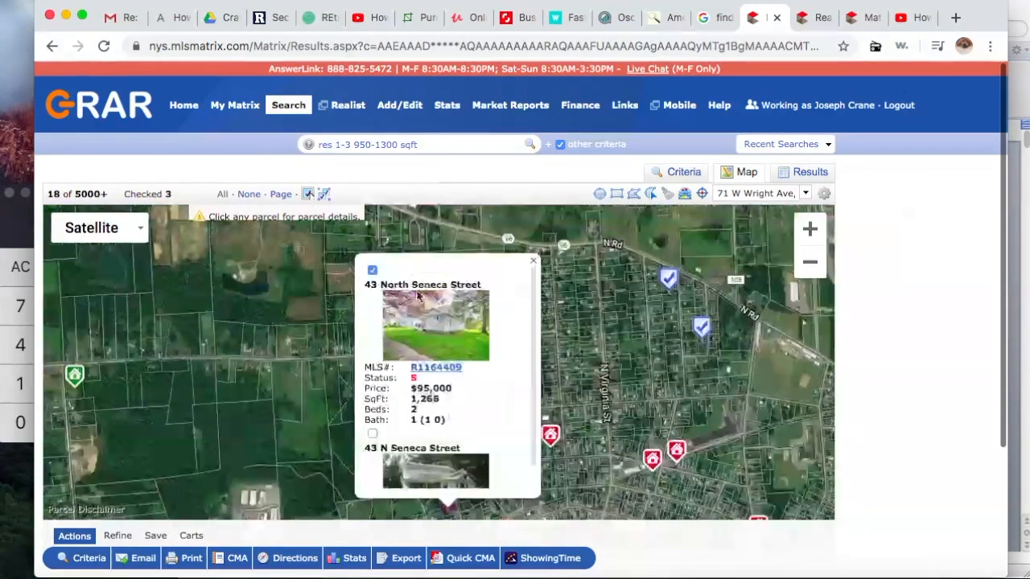
click(533, 261)
click(540, 408)
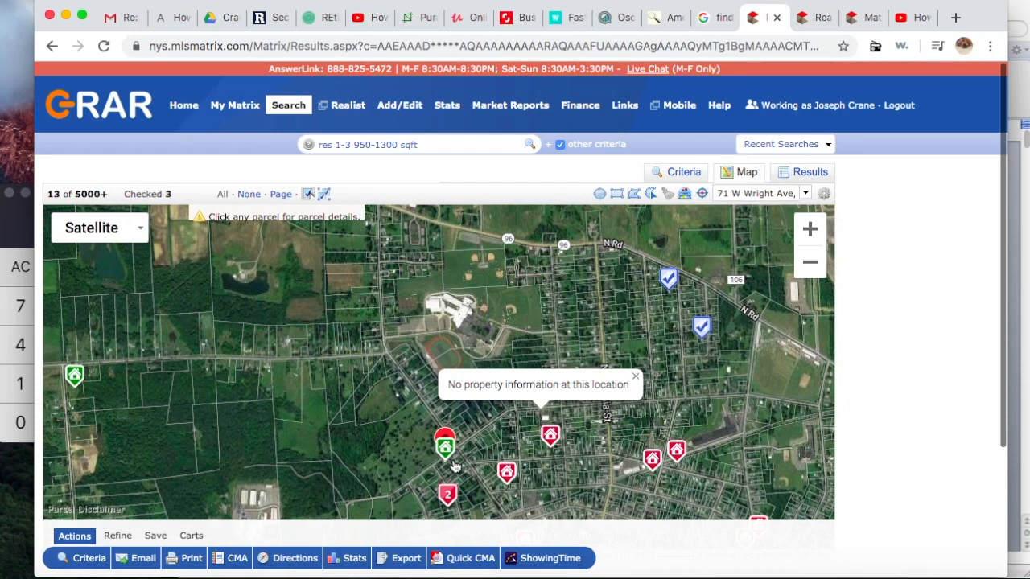
click(448, 496)
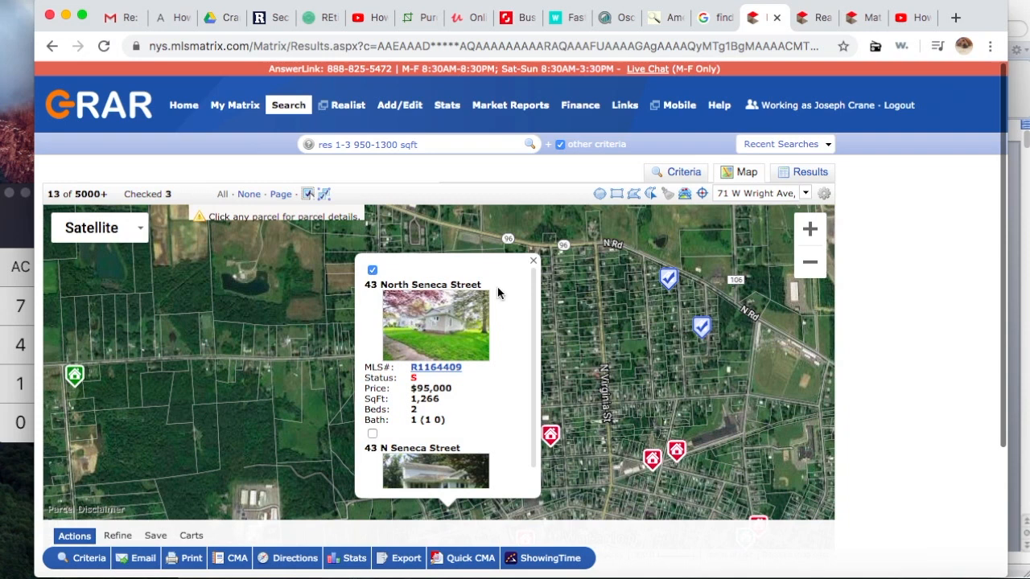
click(533, 264)
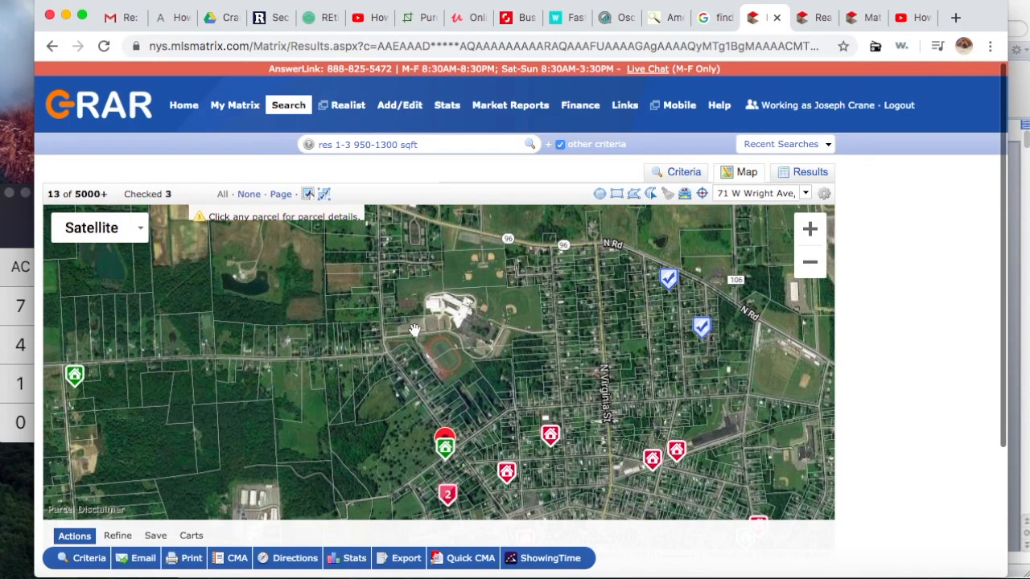
Step: Start a CMA from the checked comps, select the agent's own contact, and proceed to Pages
click(233, 561)
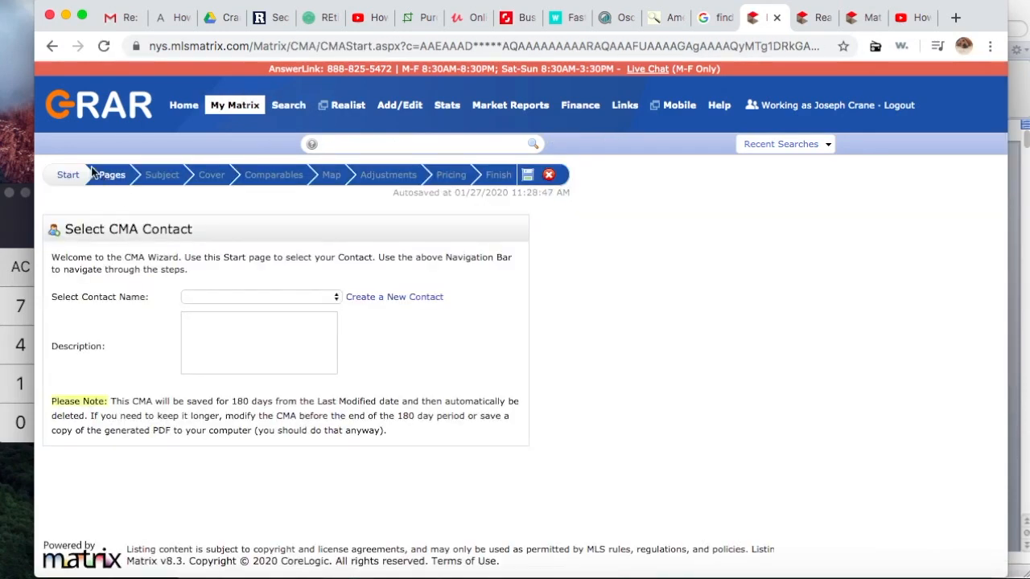
click(316, 297)
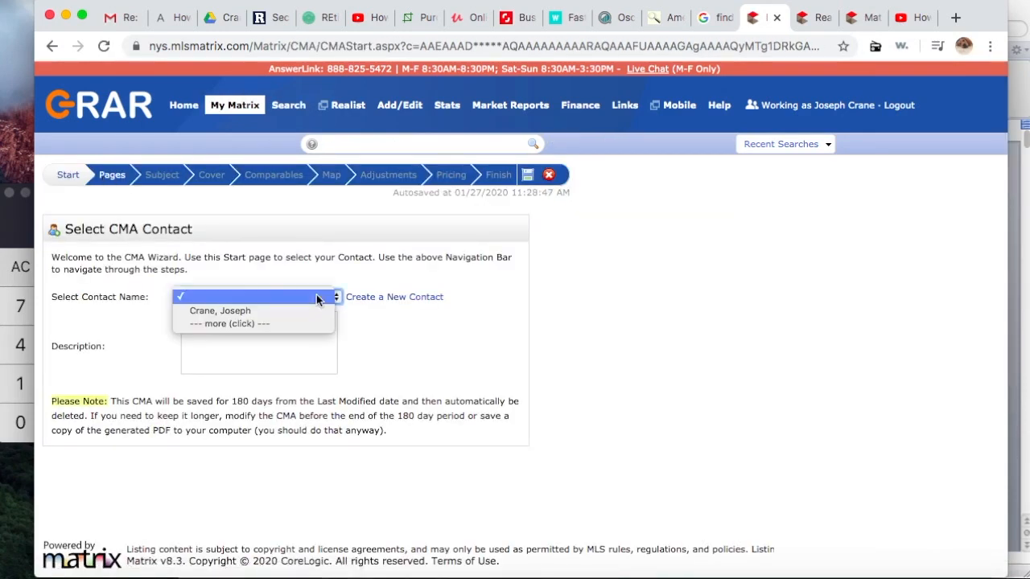
click(313, 311)
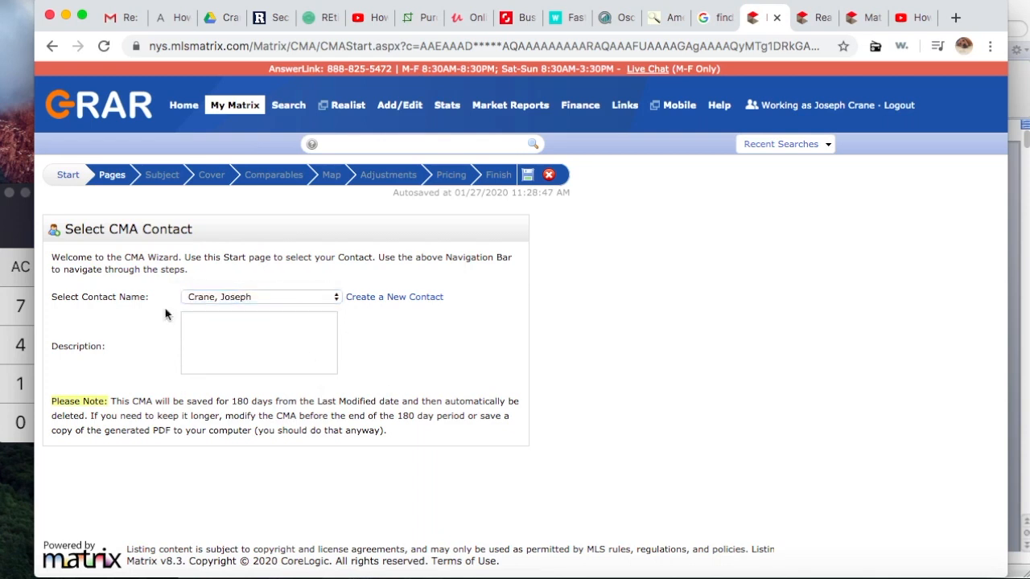
click(113, 176)
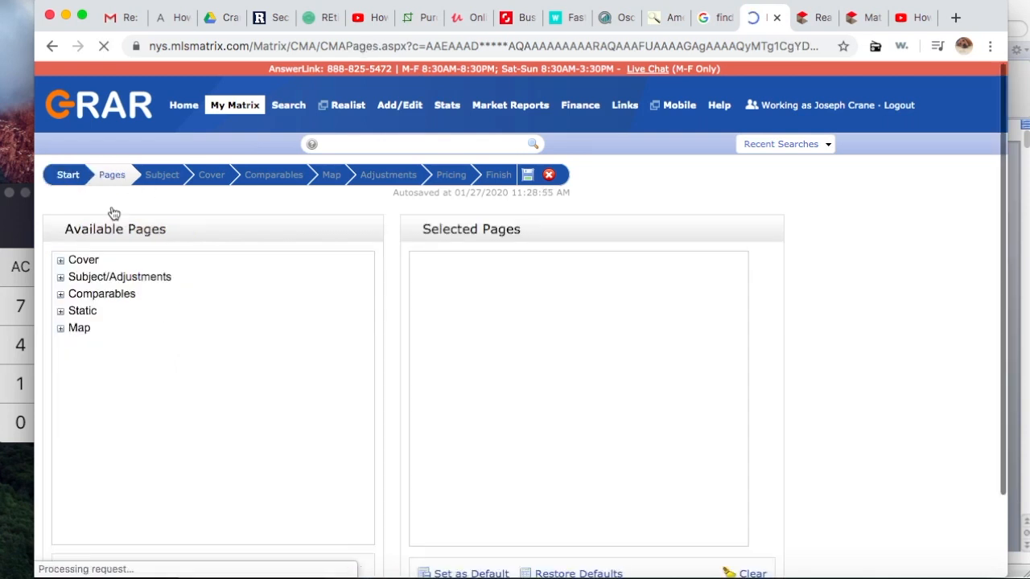
Step: Add Cover Sheet to the selected pages, then browse the Subject/Adjustments, Comparables and Static page groups
click(61, 262)
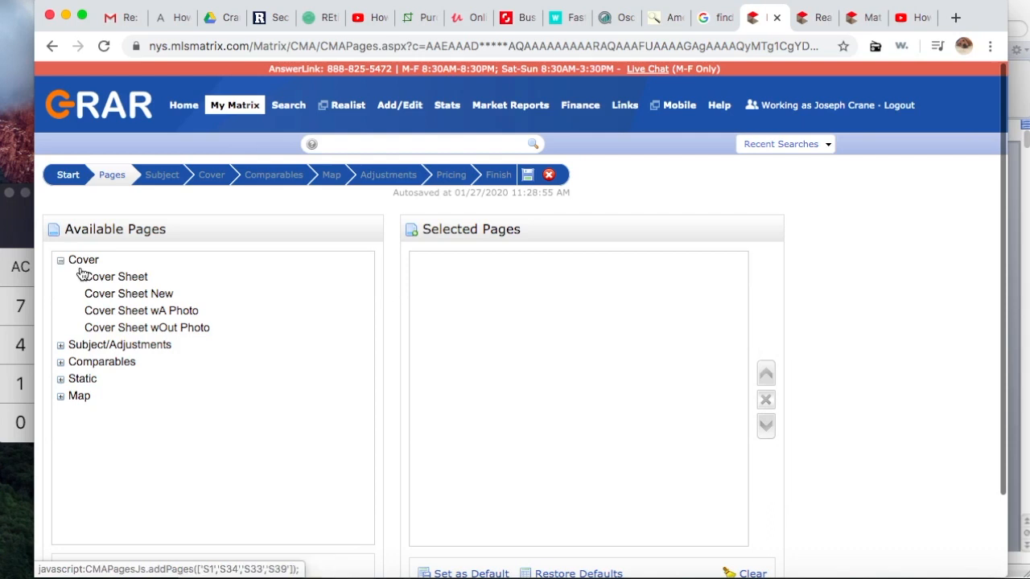
click(116, 277)
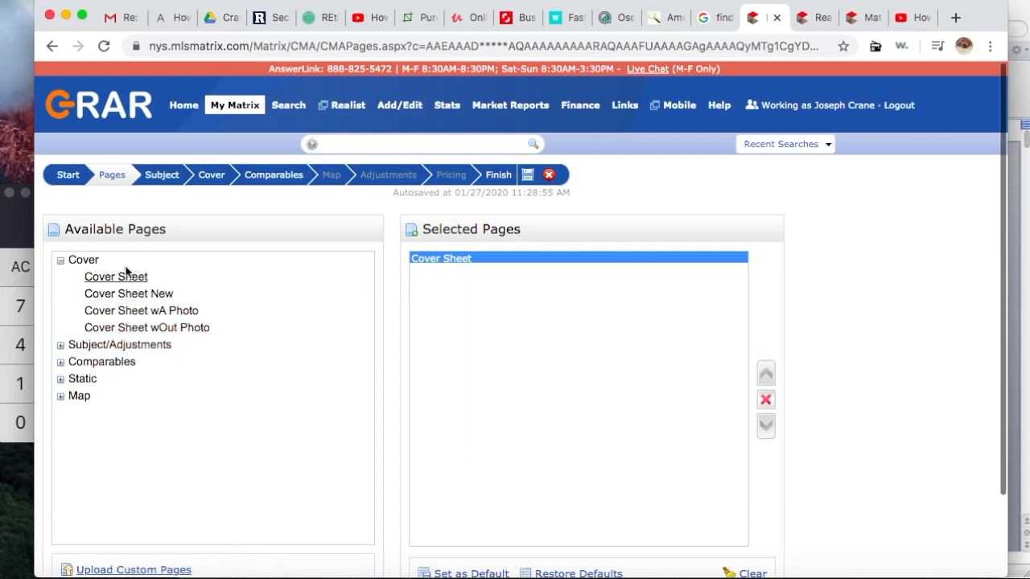
click(61, 345)
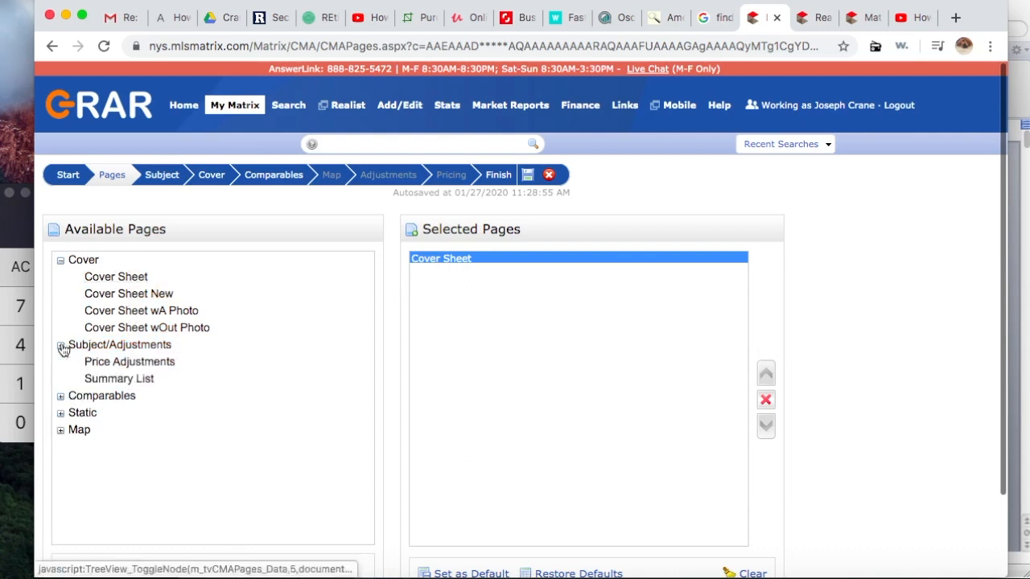
click(61, 396)
scroll(105, 458, down, 2)
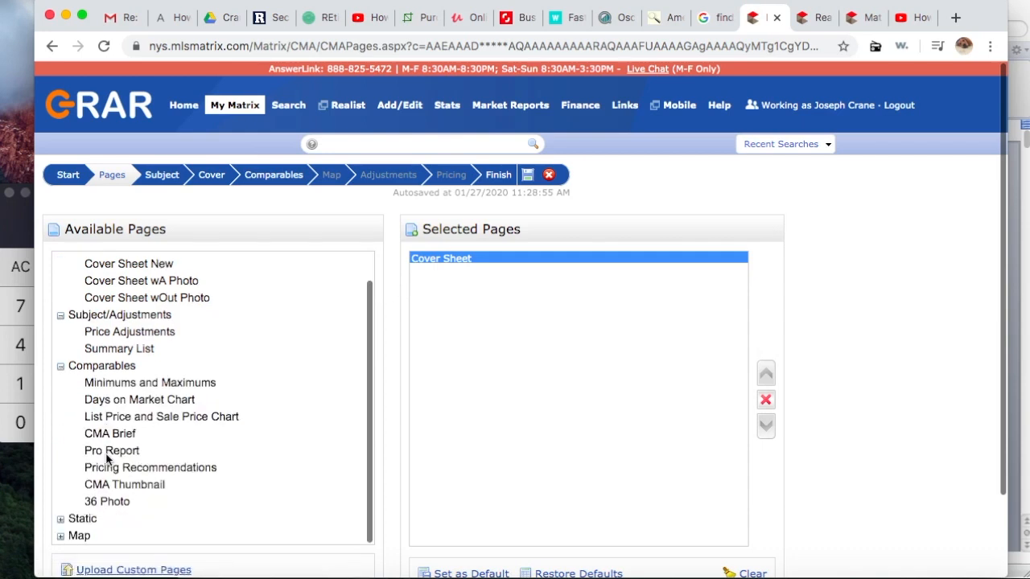
click(61, 519)
scroll(183, 495, down, 5)
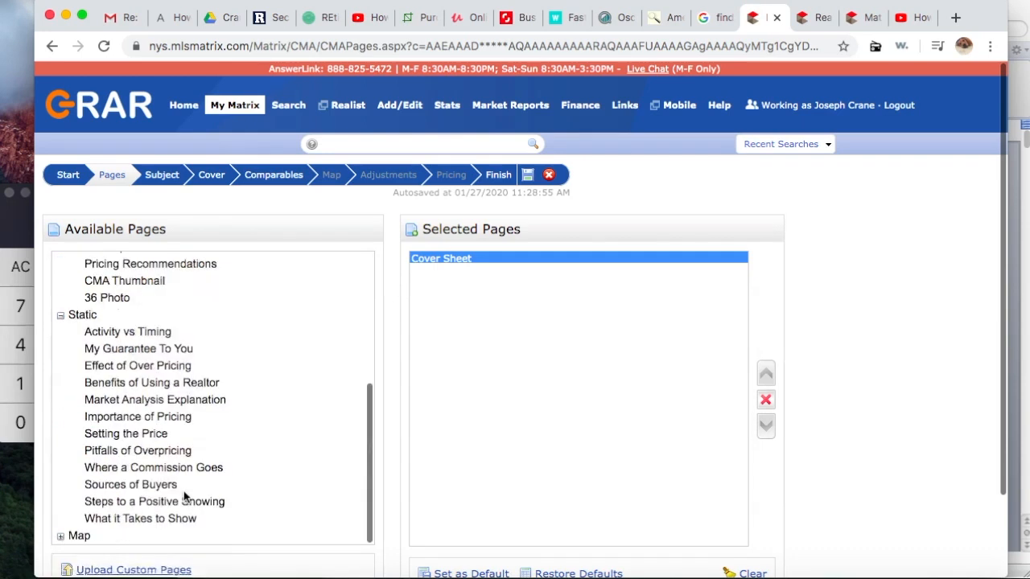
scroll(276, 437, down, 1)
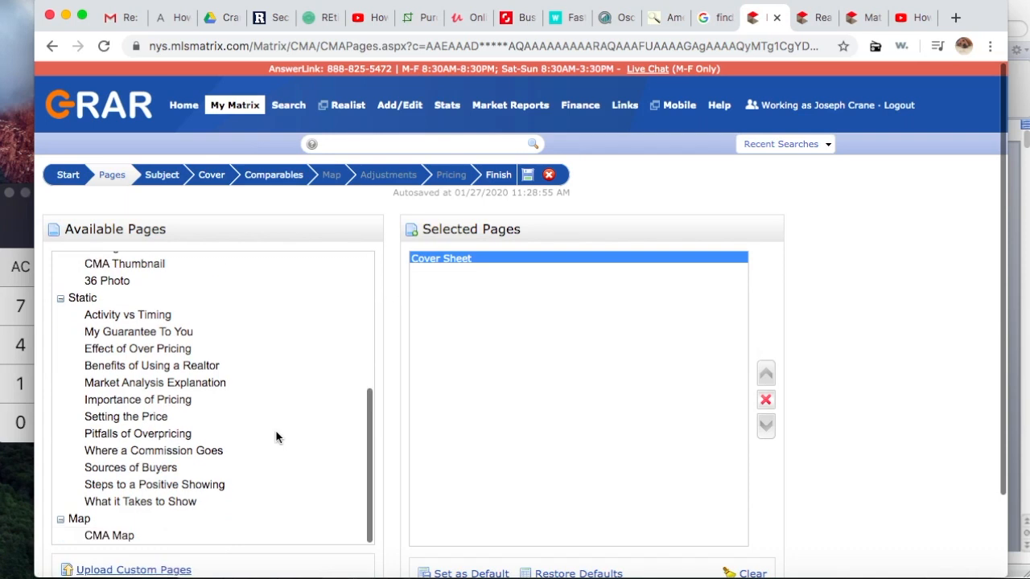
scroll(277, 435, up, 6)
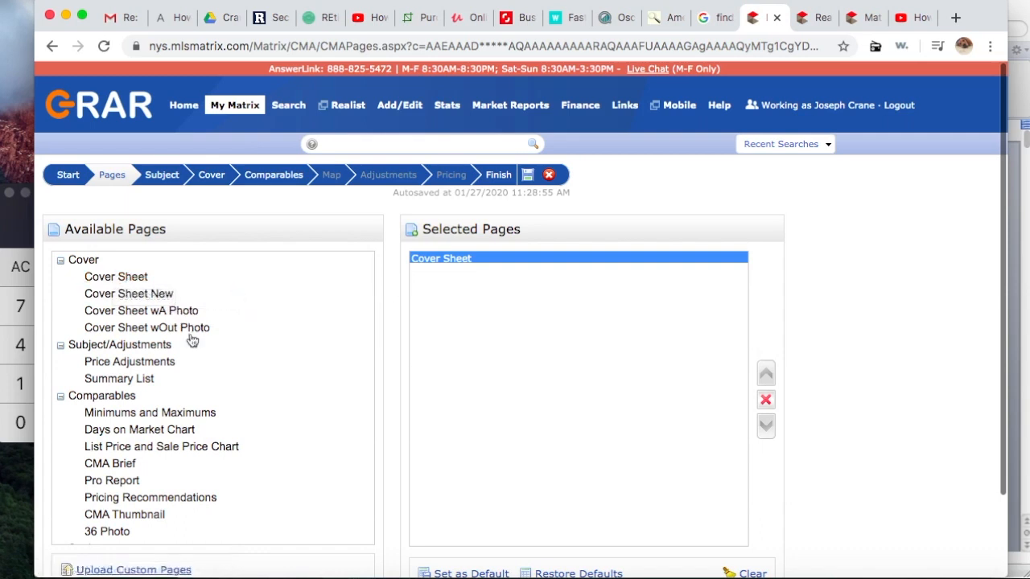
Step: Add the Cover Sheet wA Photo, Price Adjustments, Summary List and Minimums and Maximums pages
click(146, 319)
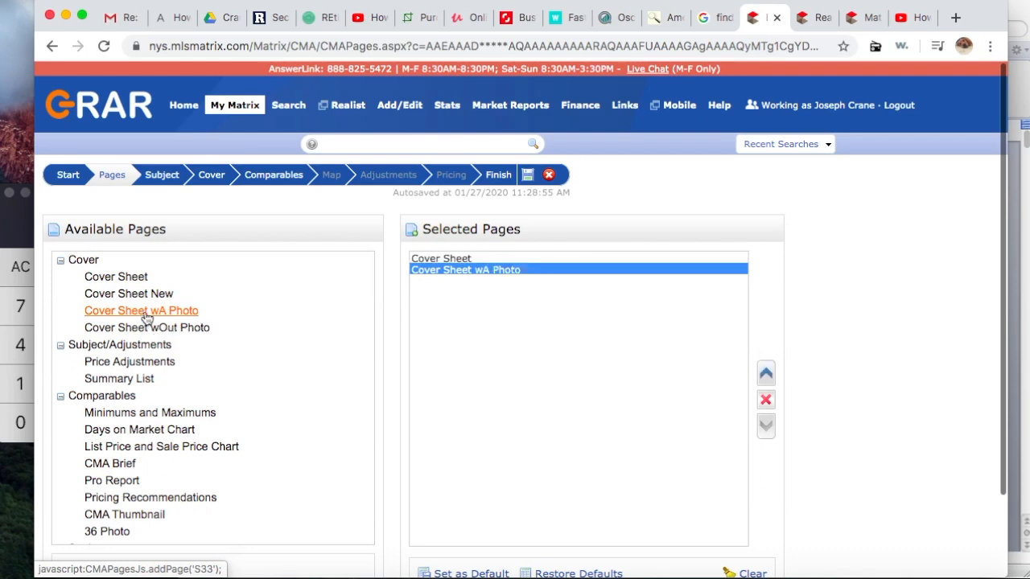
click(126, 364)
click(125, 380)
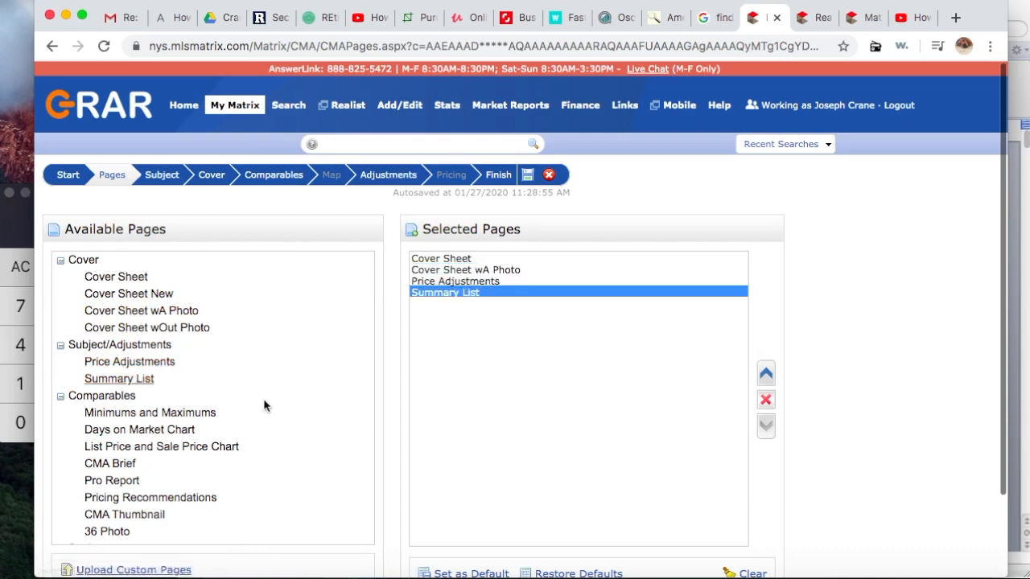
scroll(263, 405, down, 3)
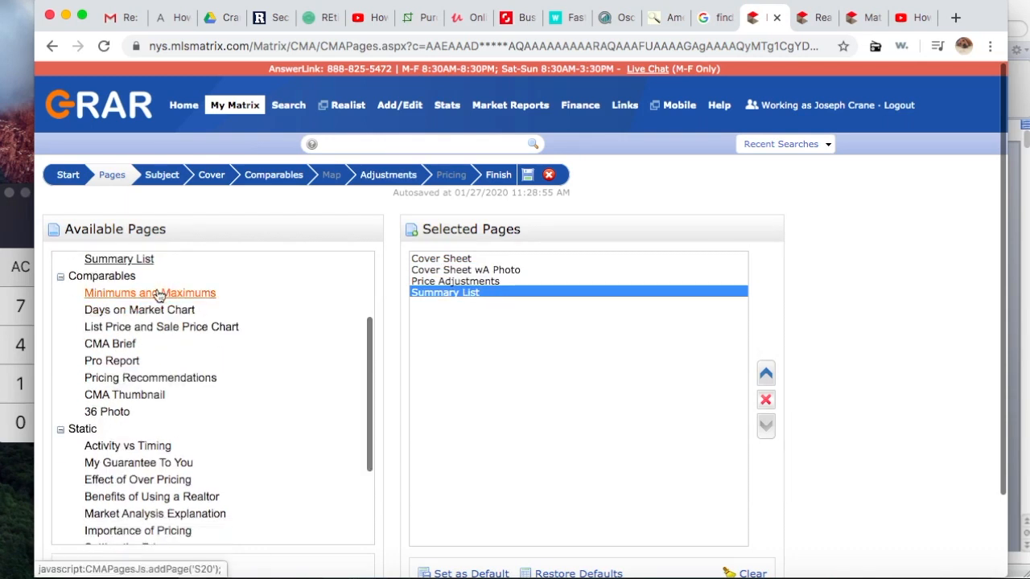
click(159, 295)
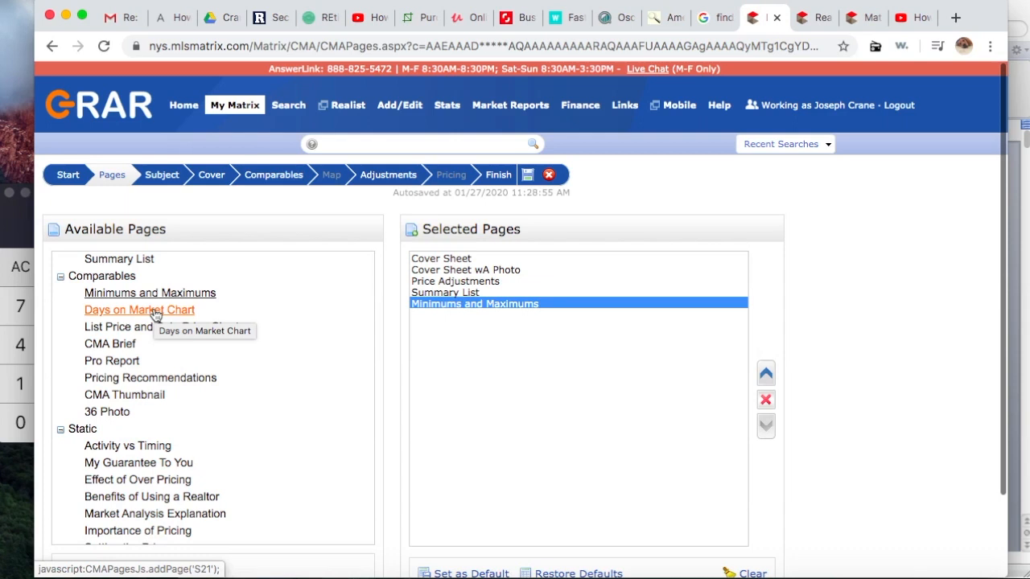
Step: Add Days on Market Chart, CMA Thumbnail, 36 Photo and CMA Map, then go to the Subject step
click(156, 313)
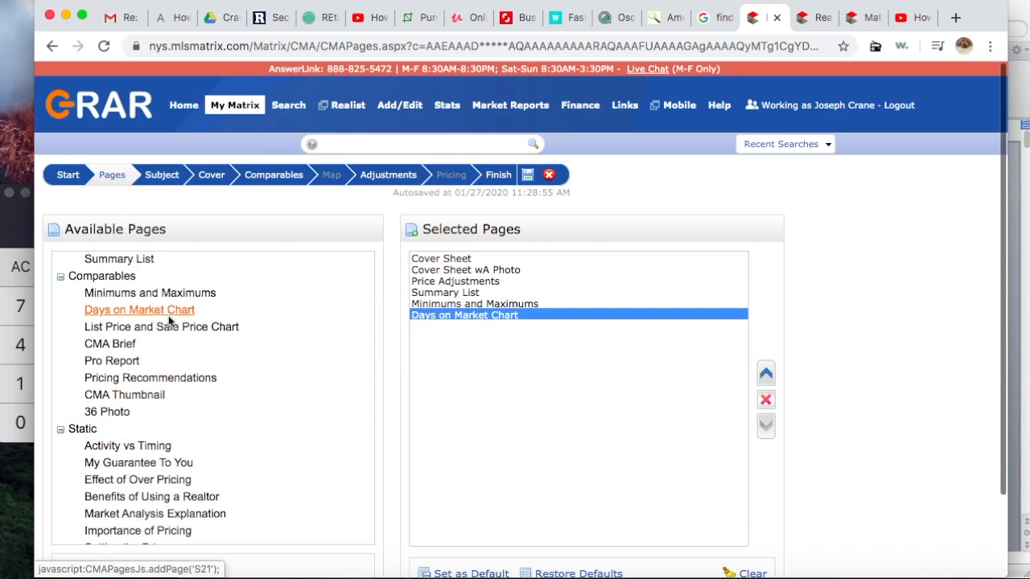
click(111, 400)
click(117, 414)
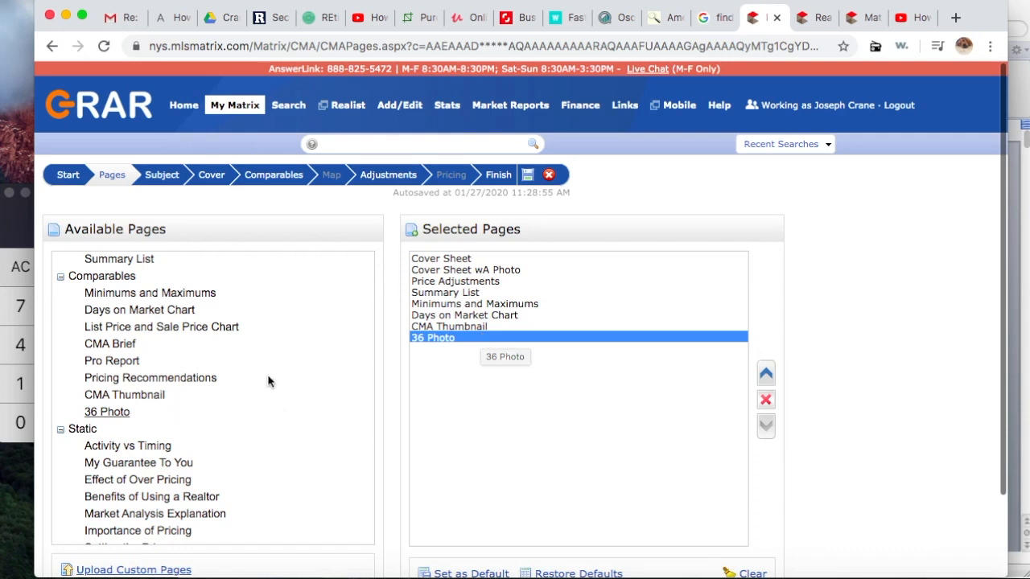
scroll(272, 382, down, 4)
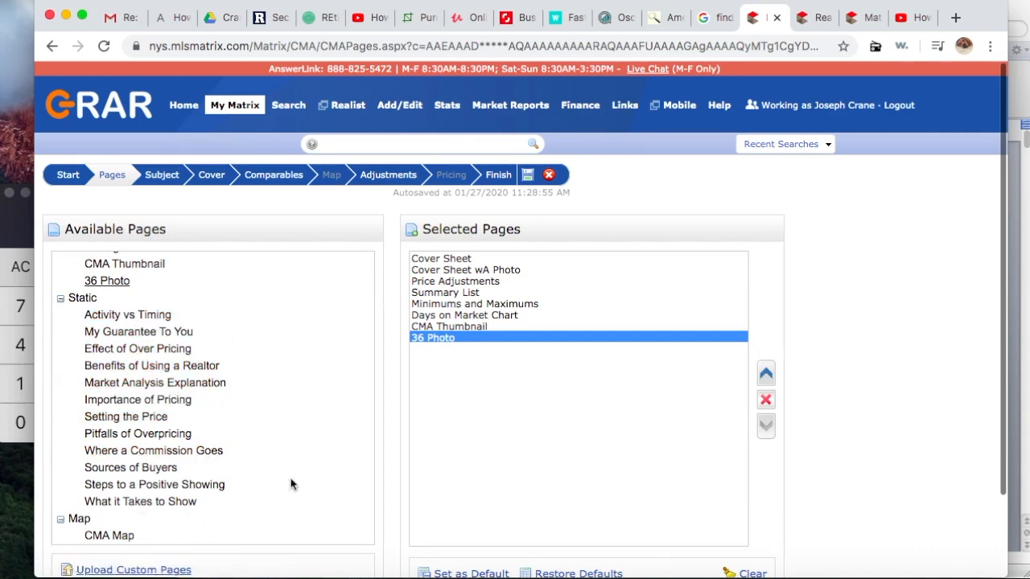
scroll(290, 482, down, 3)
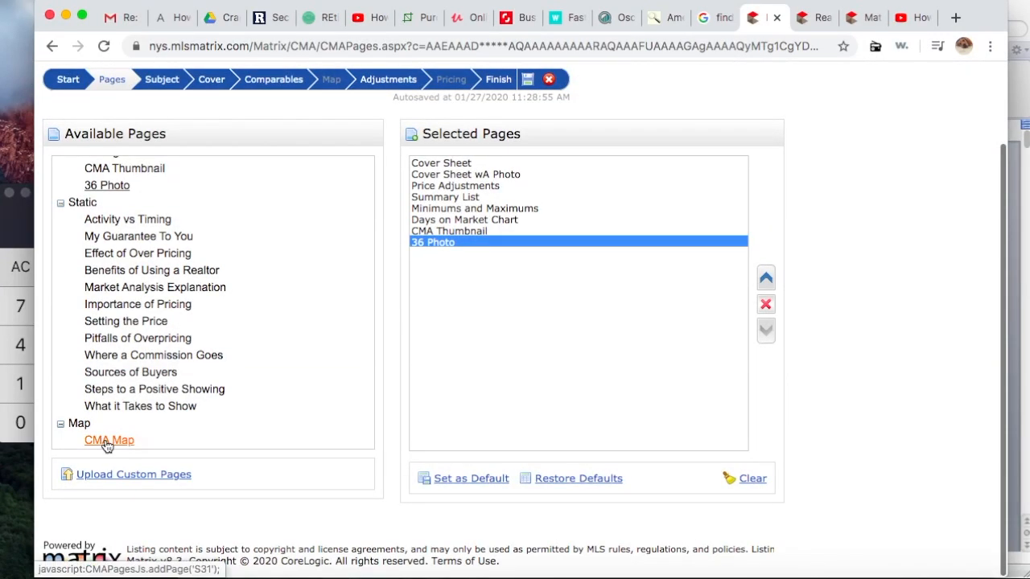
click(107, 441)
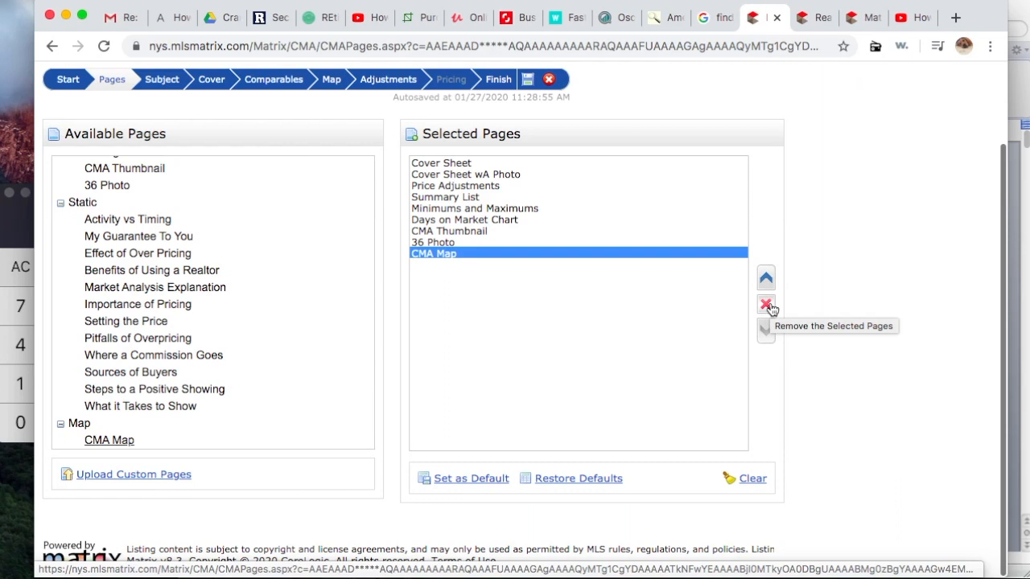
click(161, 80)
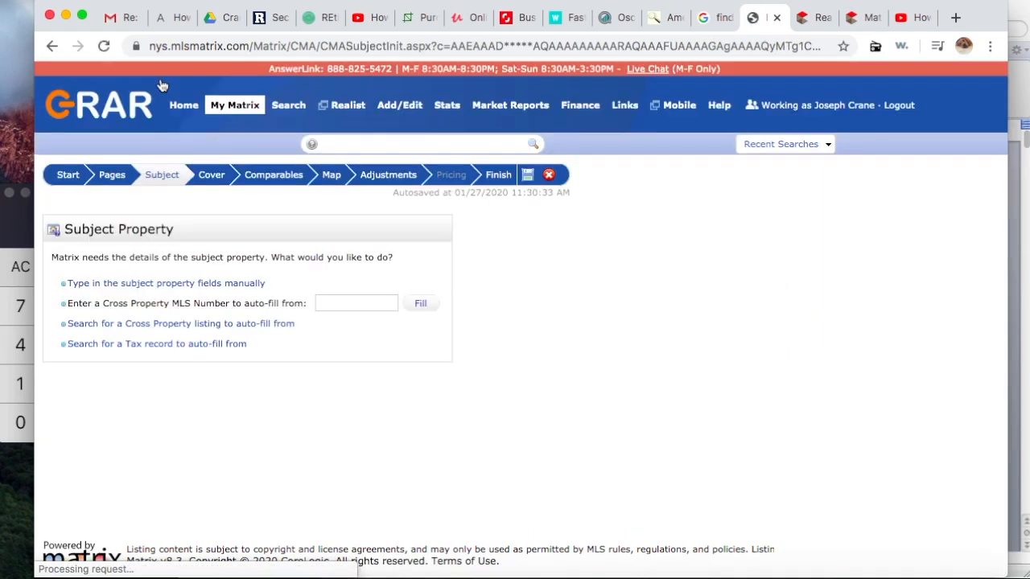
click(348, 304)
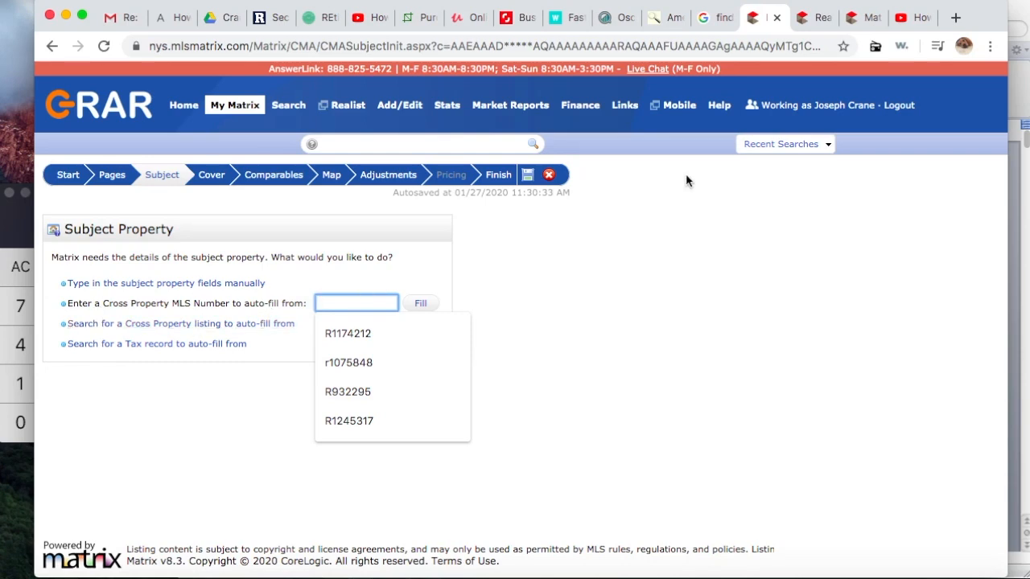
click(815, 19)
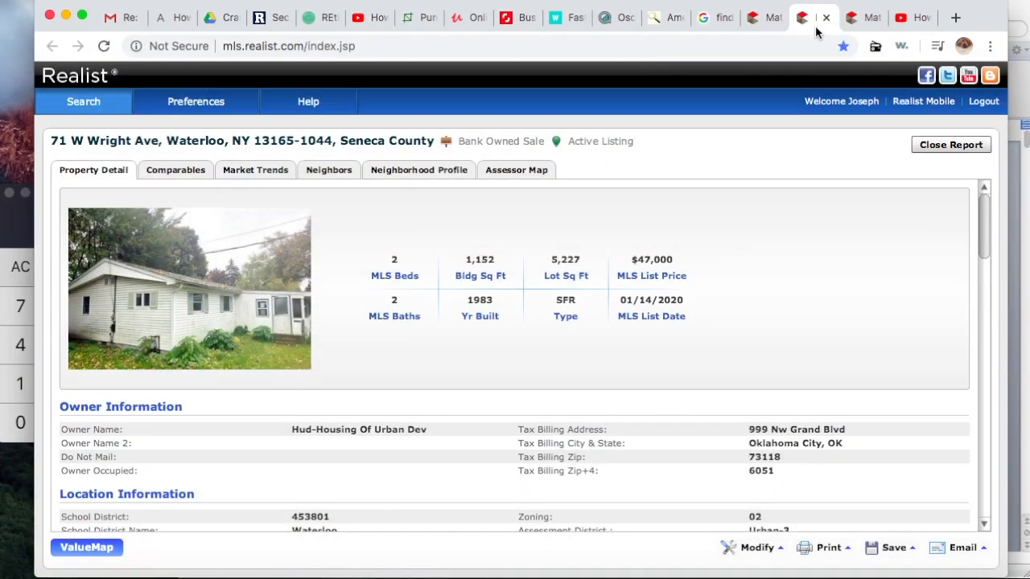
scroll(568, 424, down, 10)
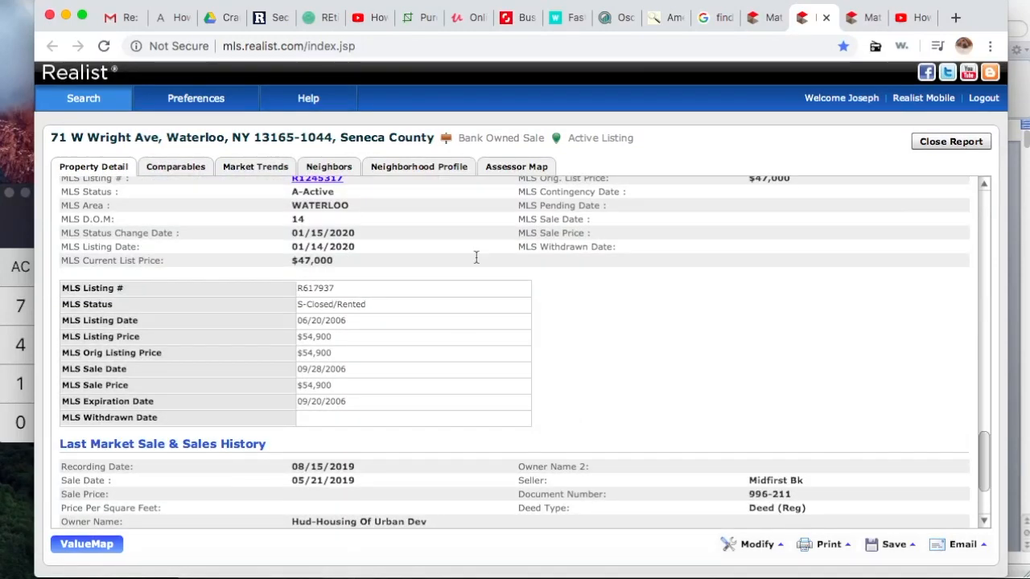
scroll(476, 257, up, 8)
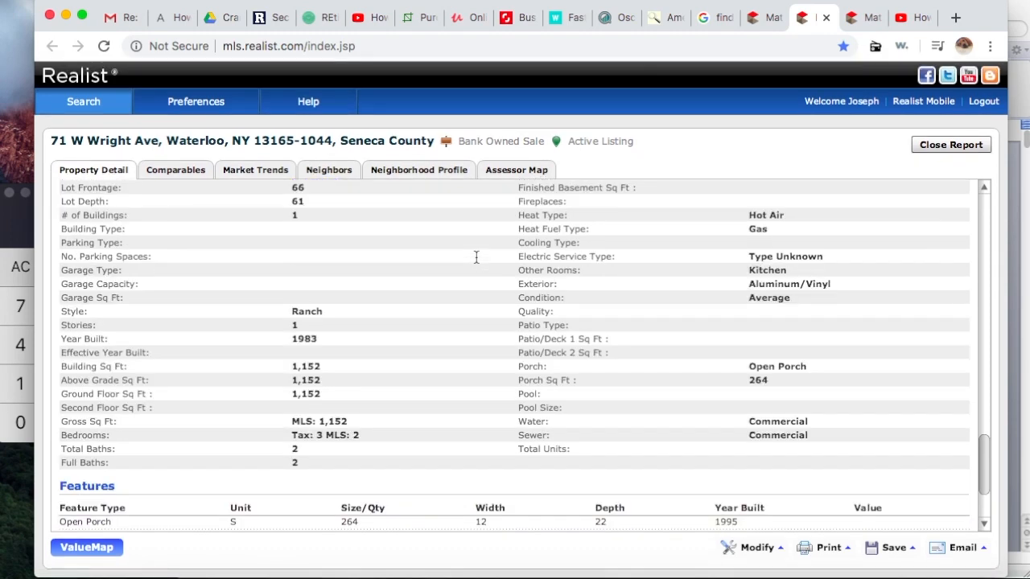
scroll(475, 256, down, 8)
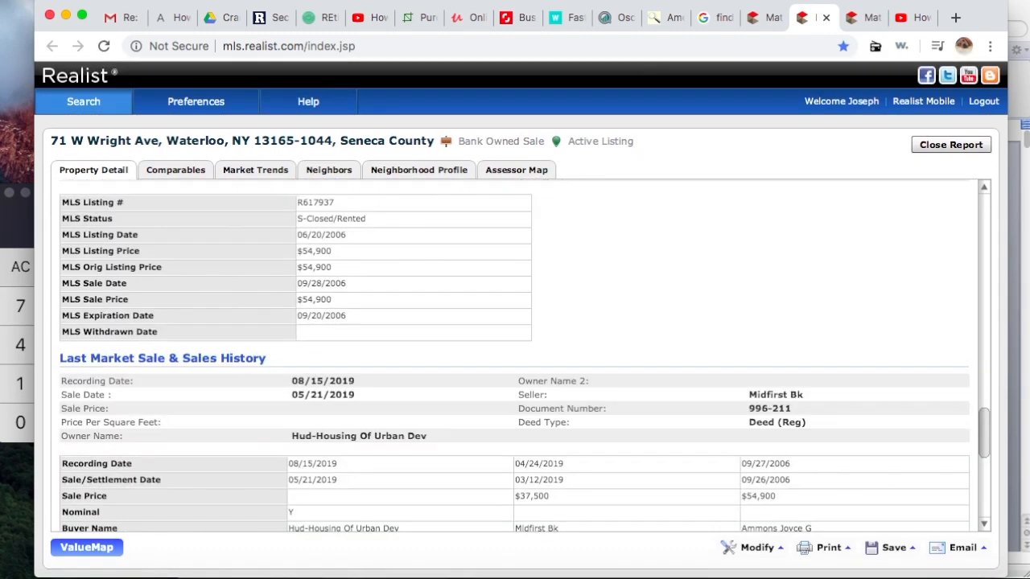
click(987, 312)
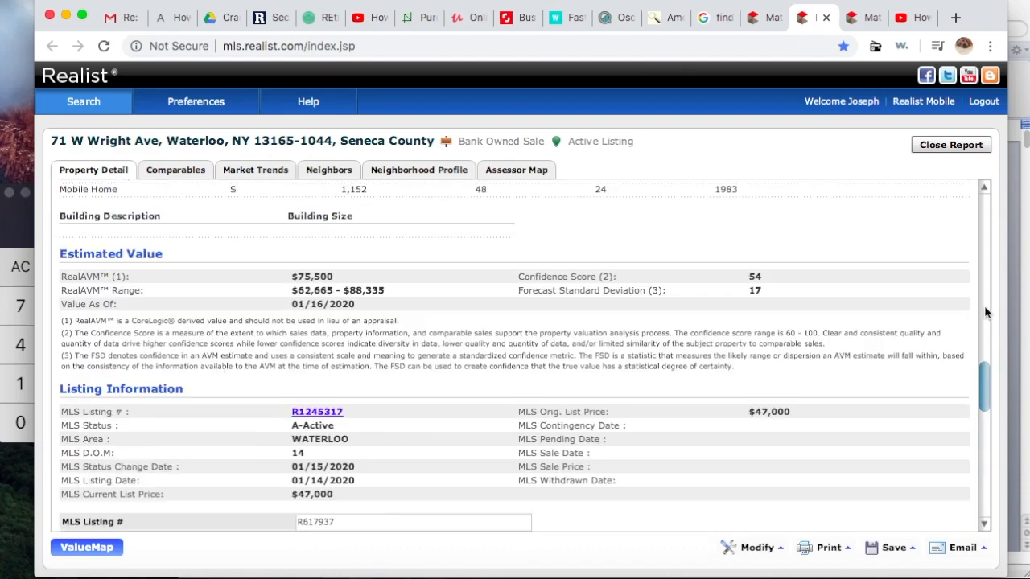
click(987, 318)
drag(983, 346, 990, 398)
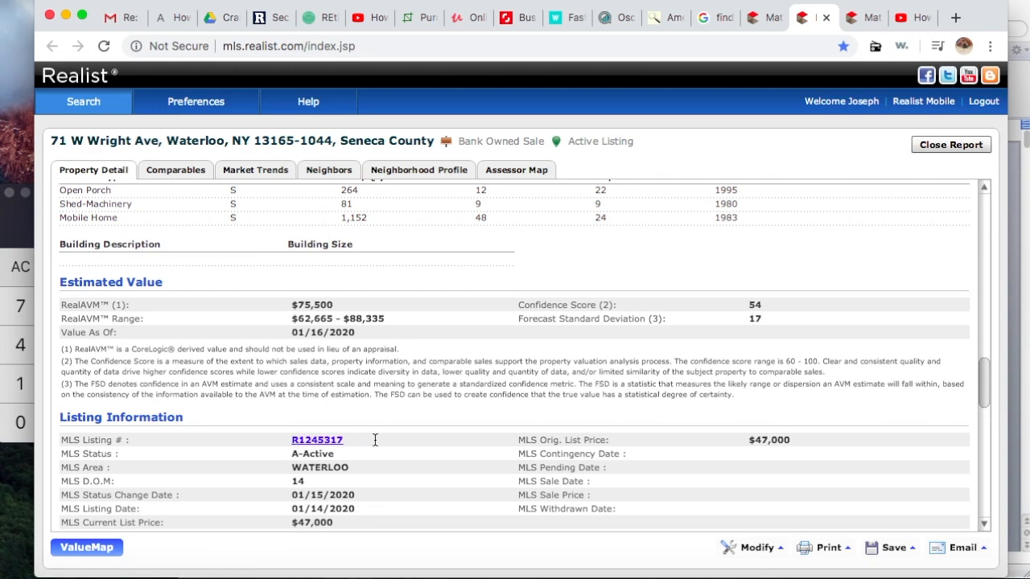
click(338, 440)
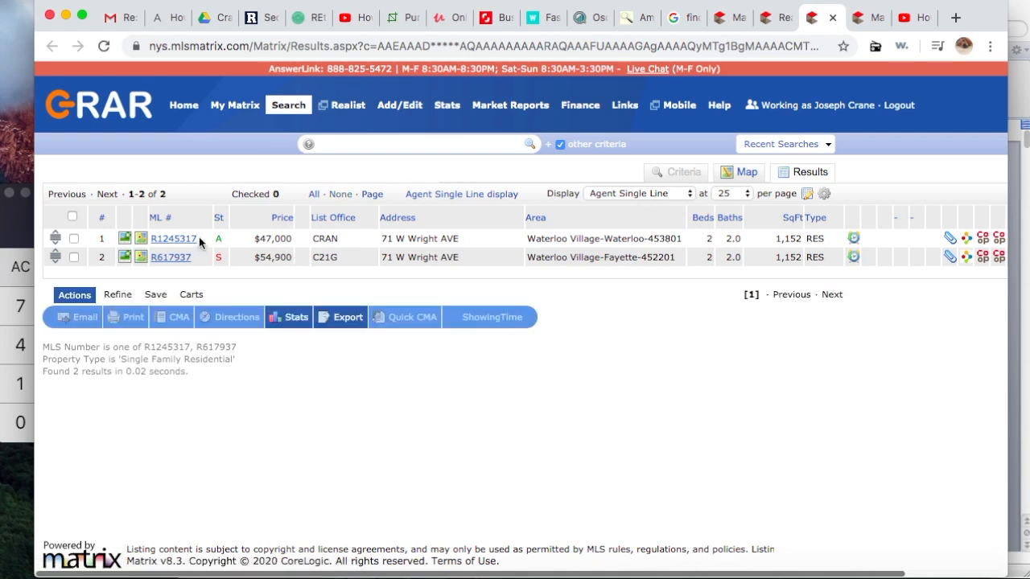
double_click(162, 241)
key(super+c)
click(733, 24)
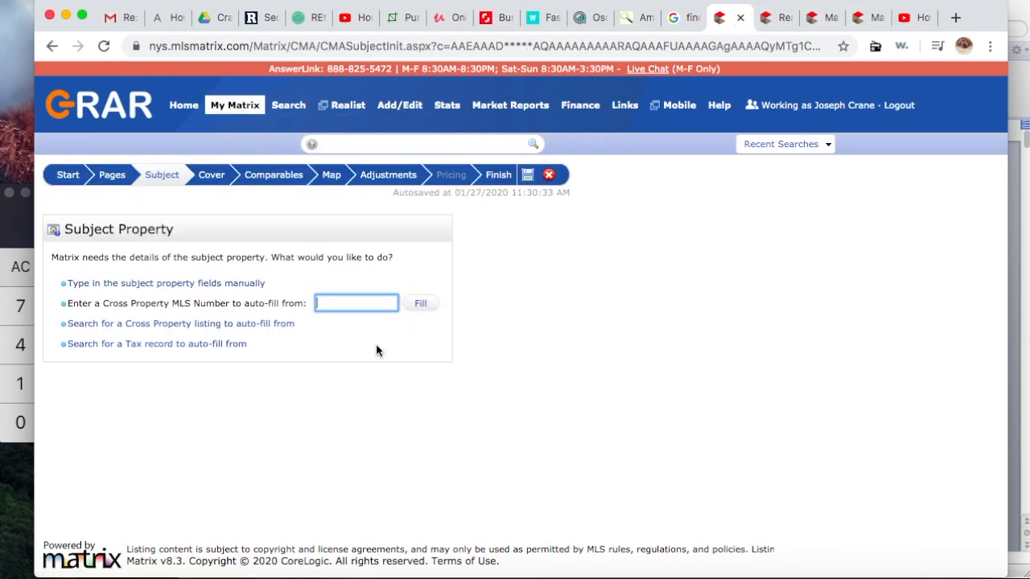
click(350, 304)
key(super+v)
key(Return)
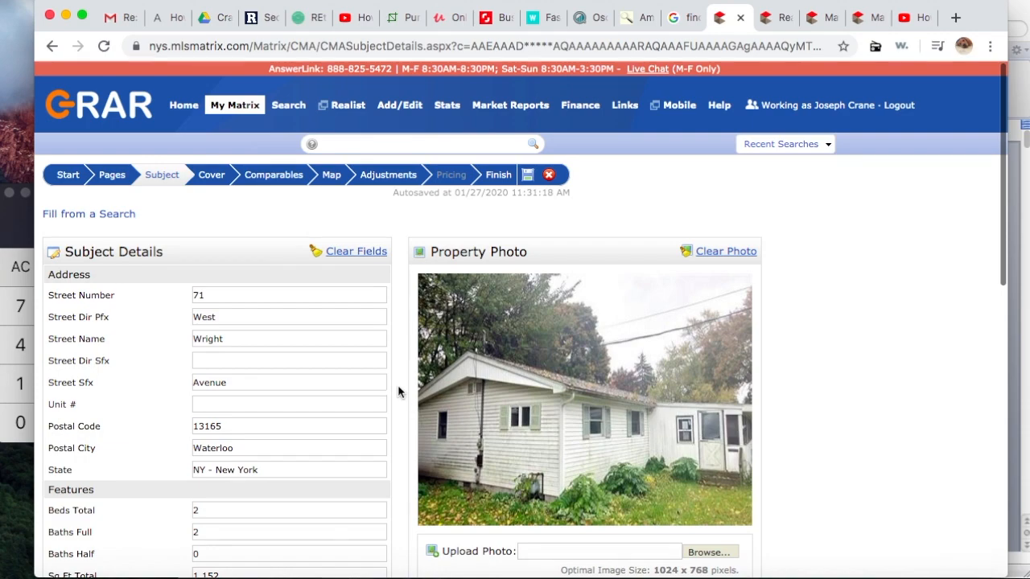
scroll(397, 392, down, 10)
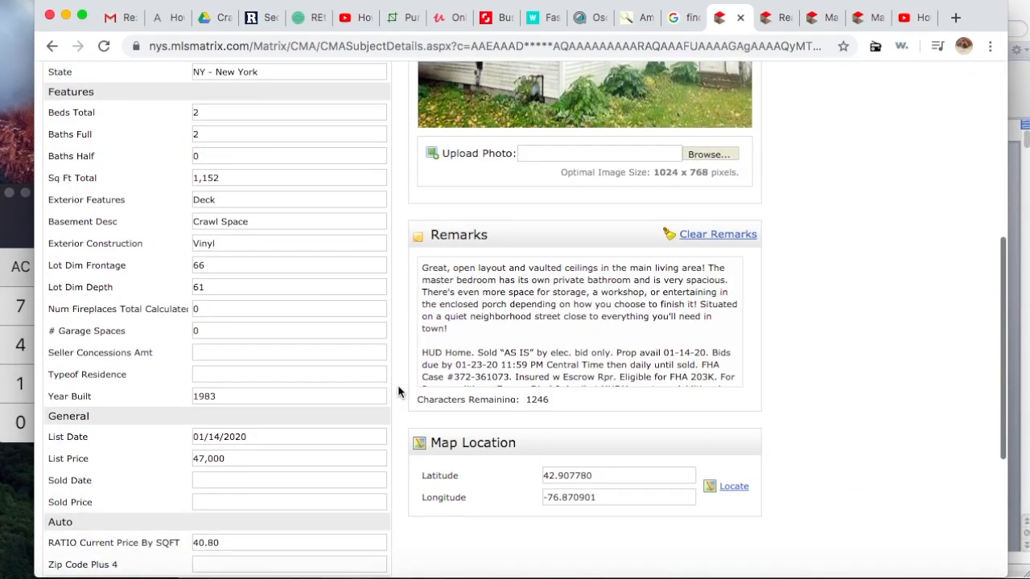
scroll(400, 392, down, 1)
scroll(398, 385, down, 6)
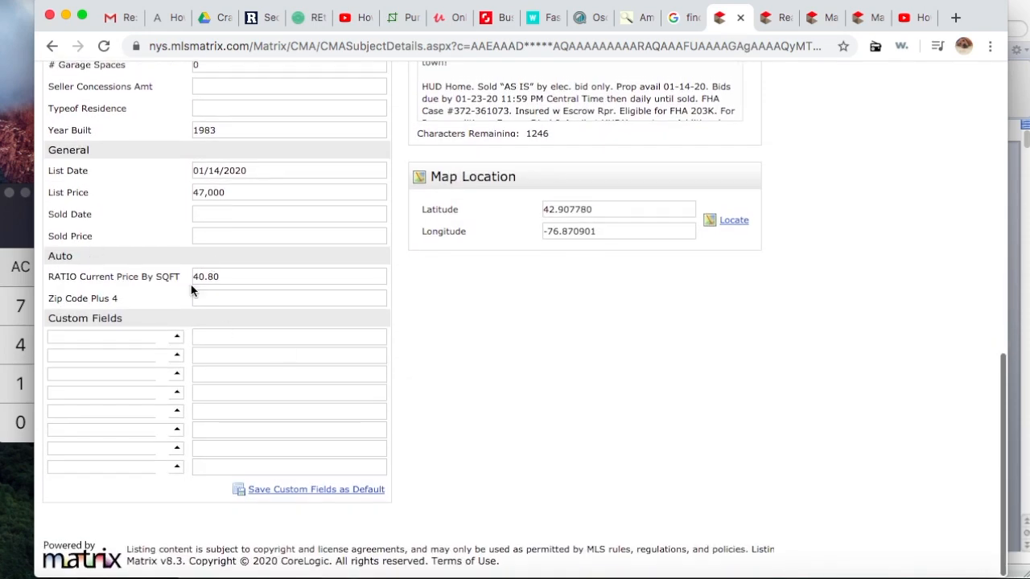
scroll(341, 292, up, 15)
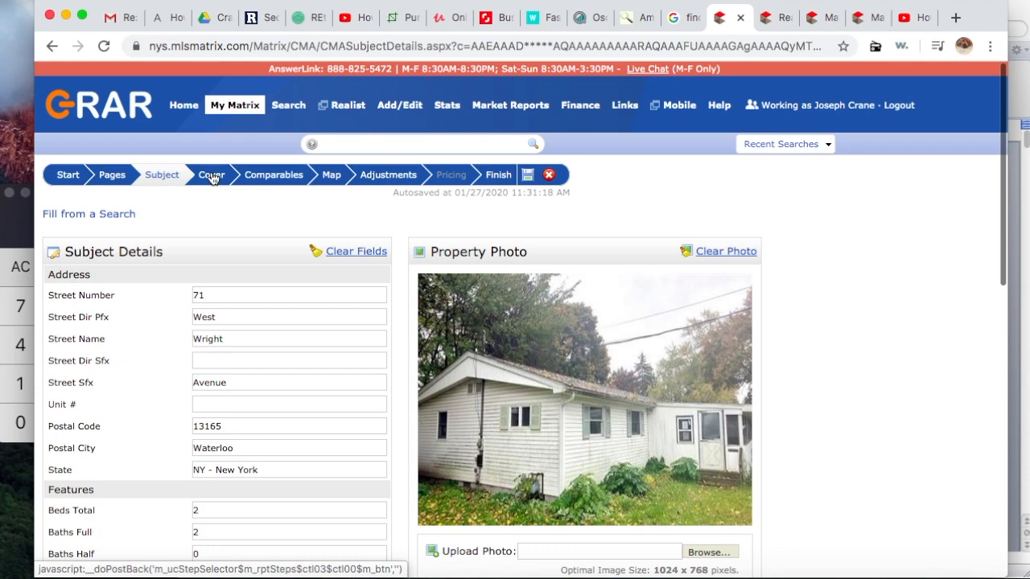
Step: Step through the Cover, Comparables and Map steps to the three comps' Adjustment Details
click(212, 175)
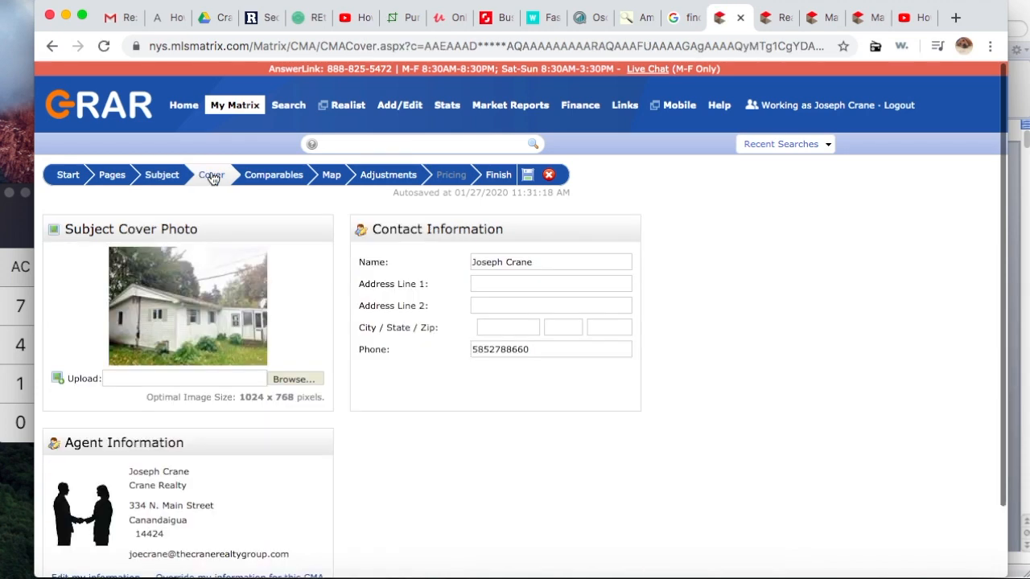
click(275, 176)
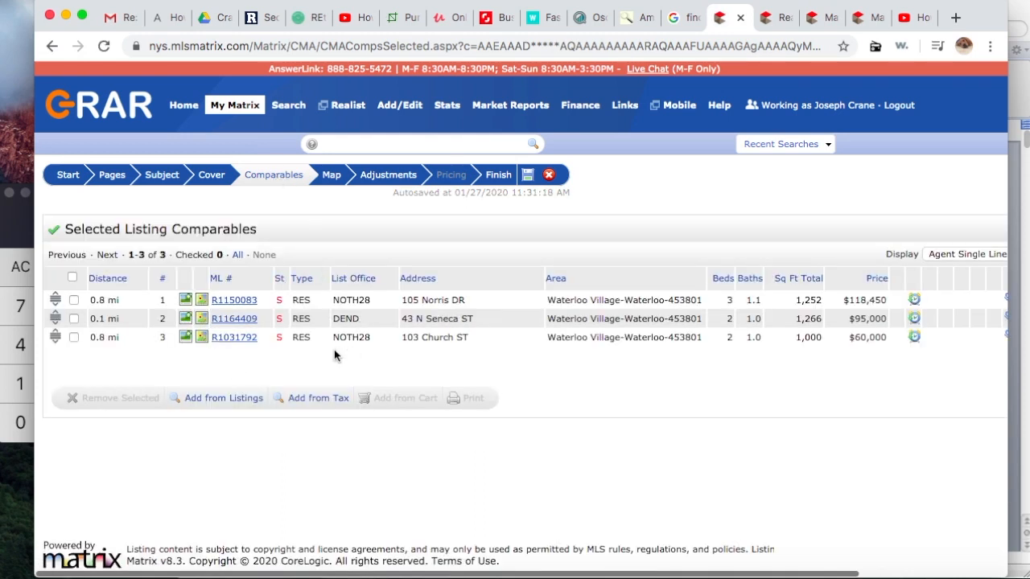
click(331, 178)
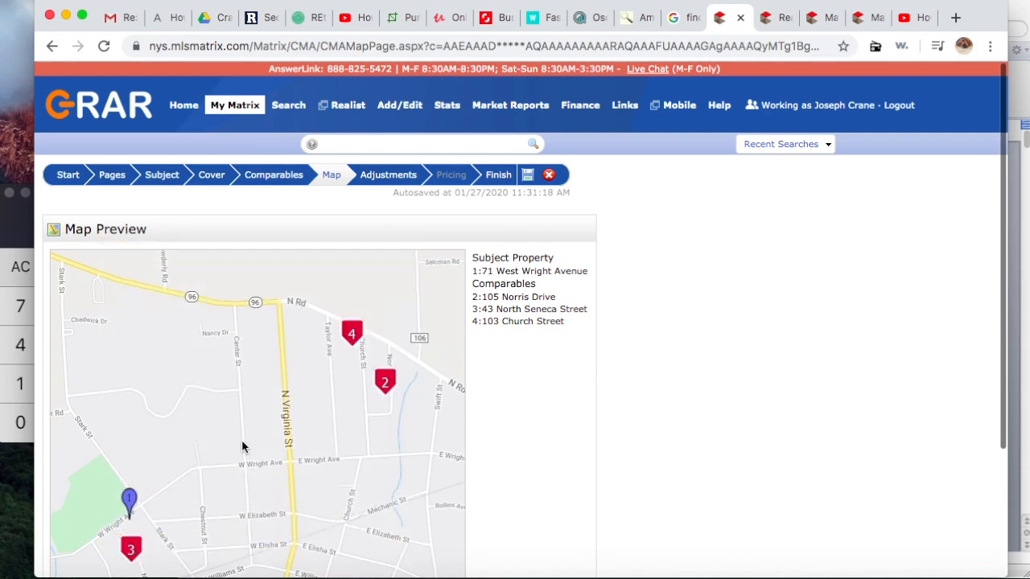
click(392, 178)
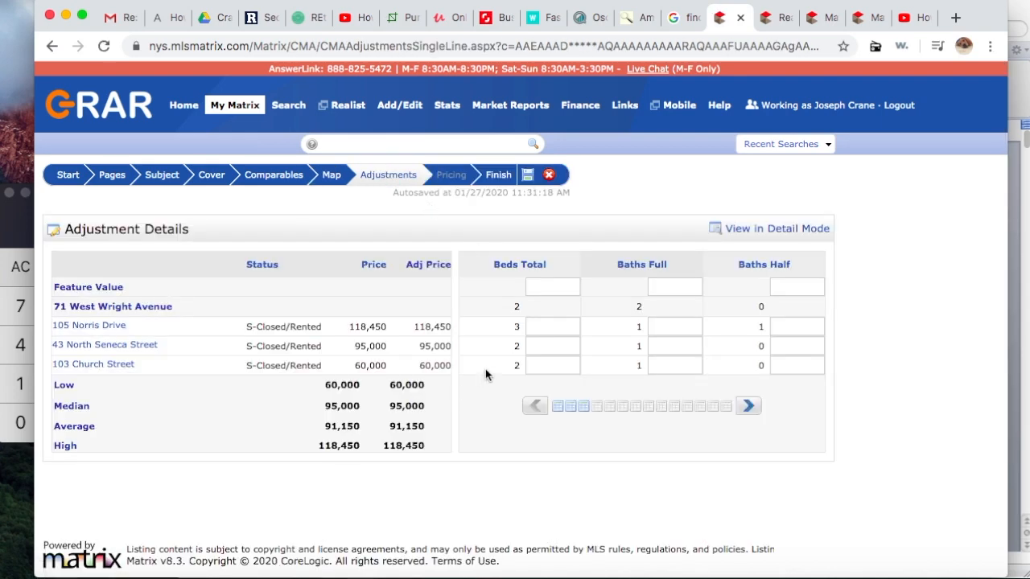
click(552, 326)
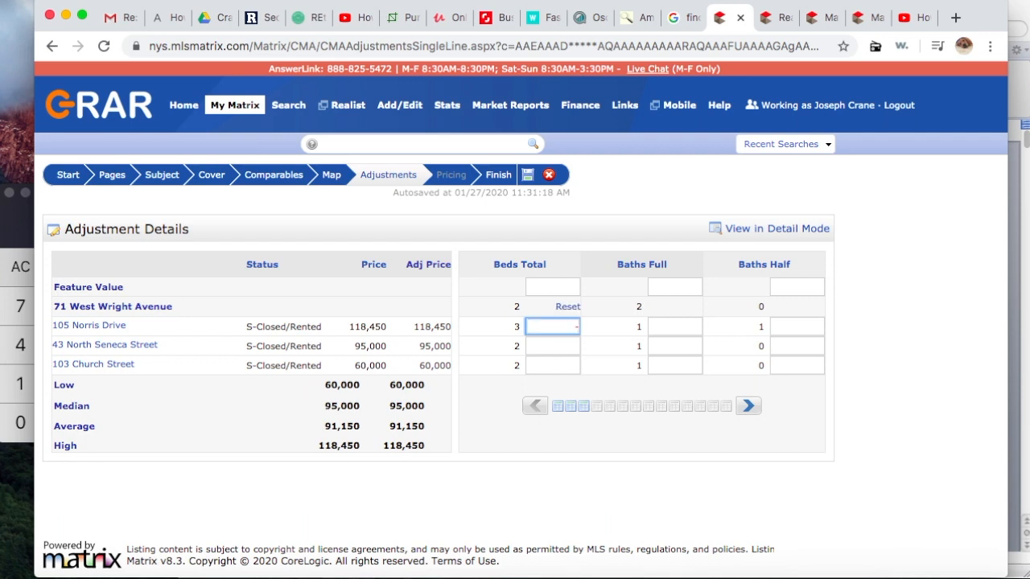
text(10000)
key(Return)
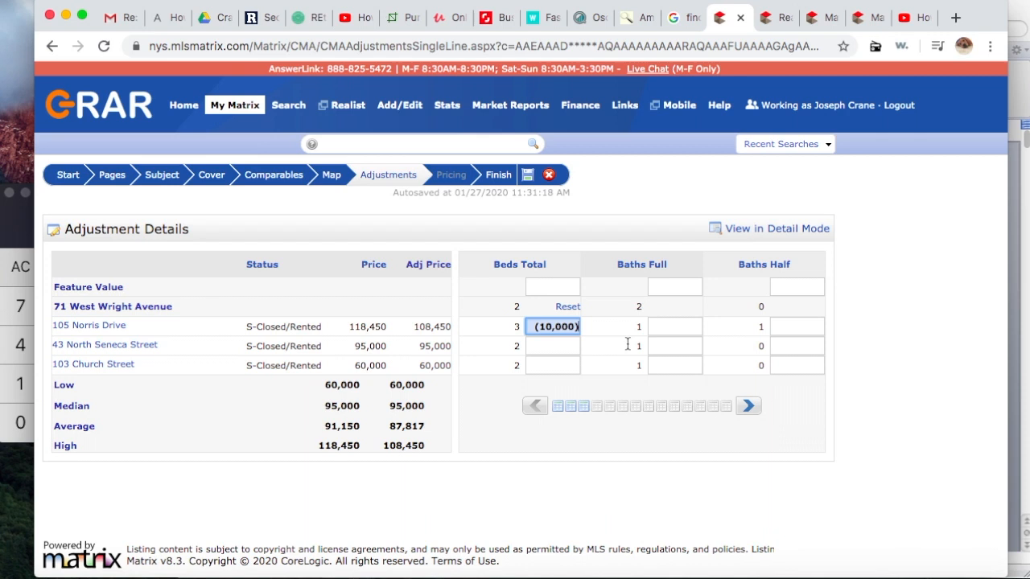
click(685, 325)
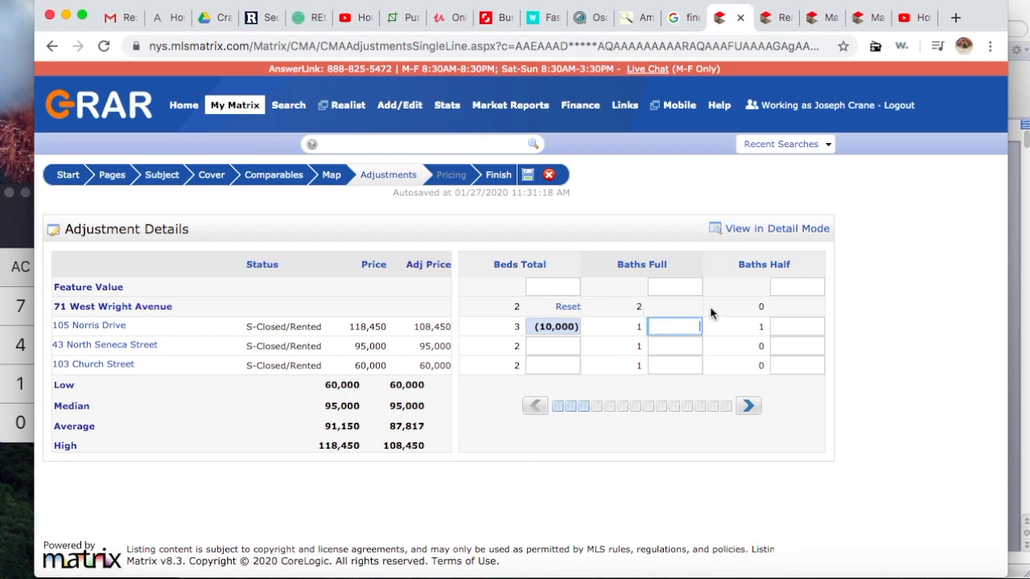
text(5000)
click(713, 350)
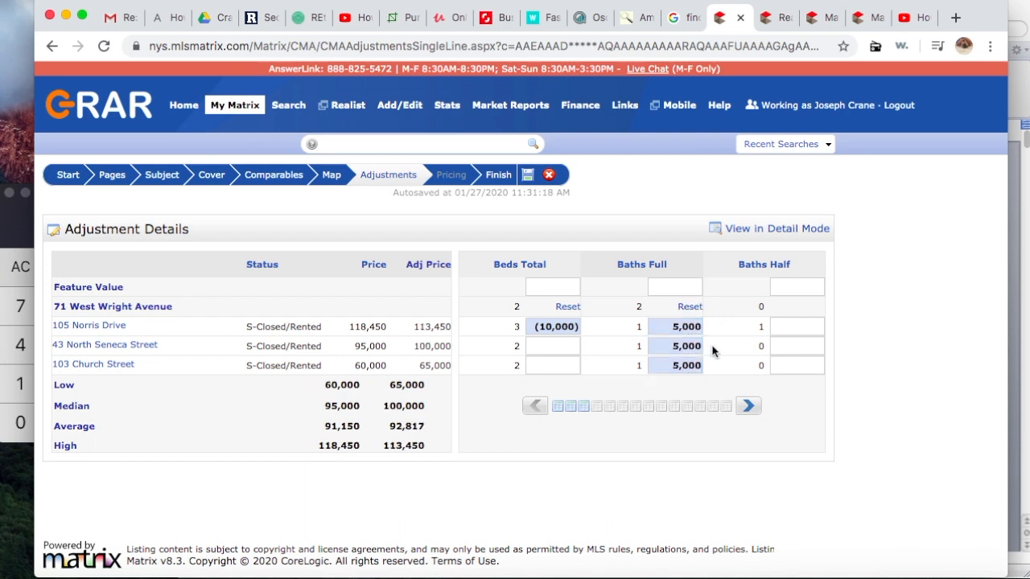
click(742, 419)
click(668, 326)
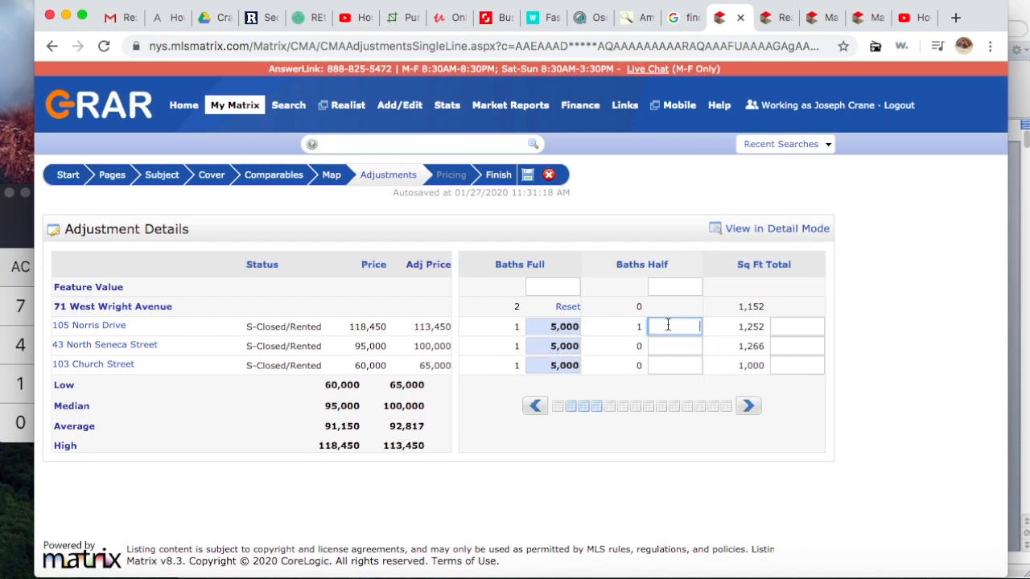
text(-2500)
click(727, 355)
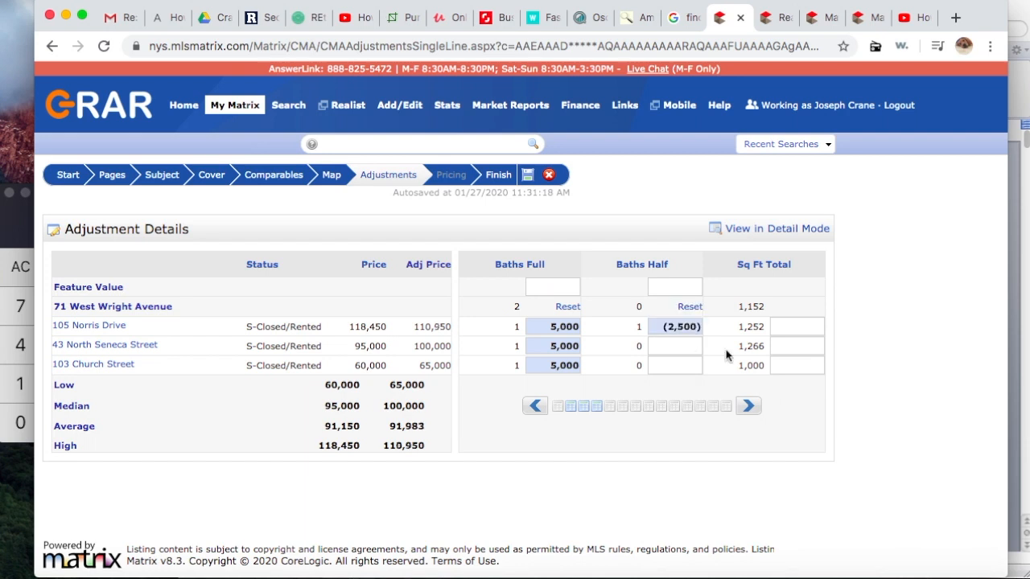
click(748, 405)
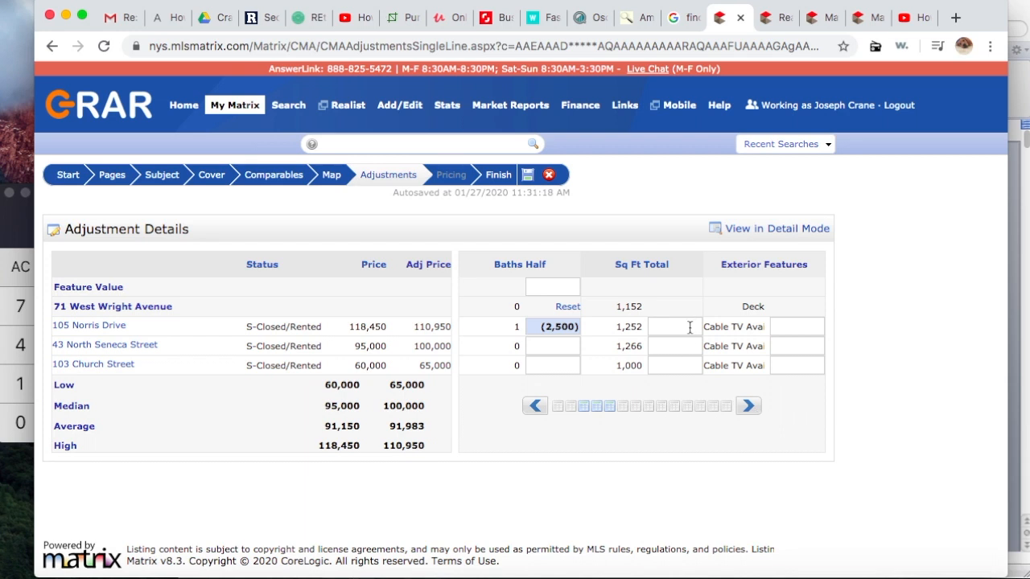
click(12, 223)
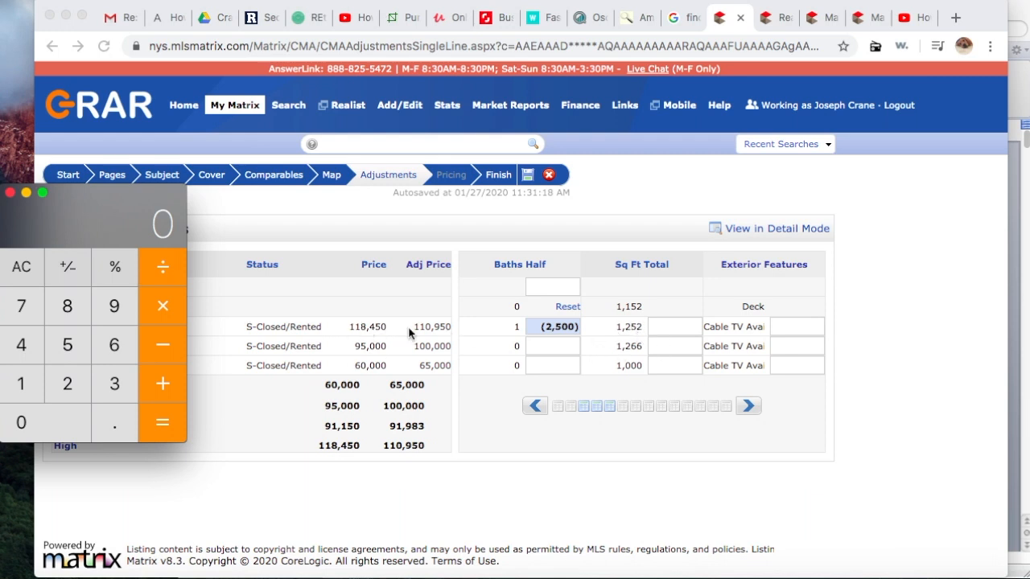
Step: Divide 118000 by 1252 to get about 94 per square foot, then clear the calculator
click(26, 394)
click(24, 376)
click(73, 317)
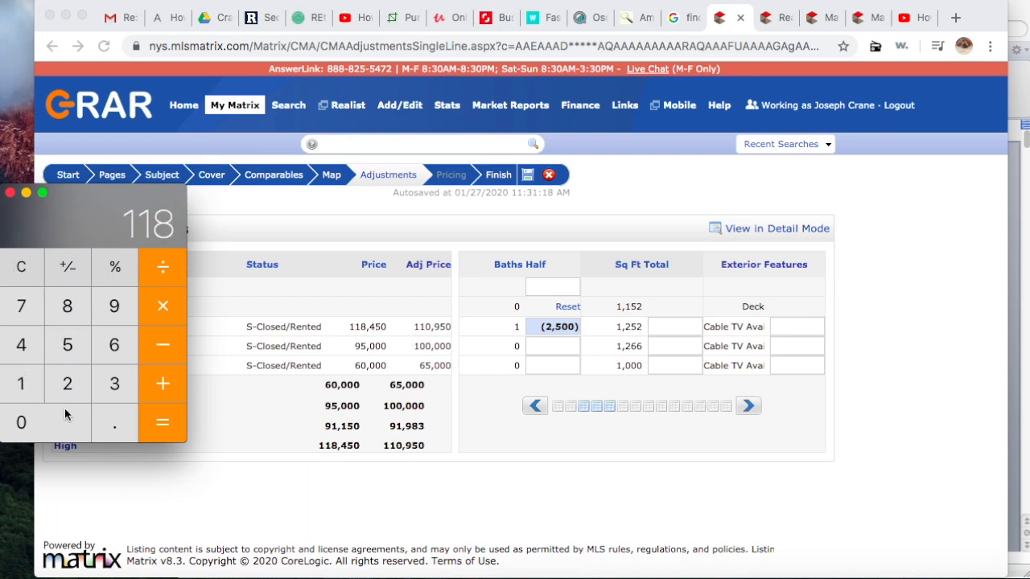
click(57, 420)
click(57, 420)
click(57, 418)
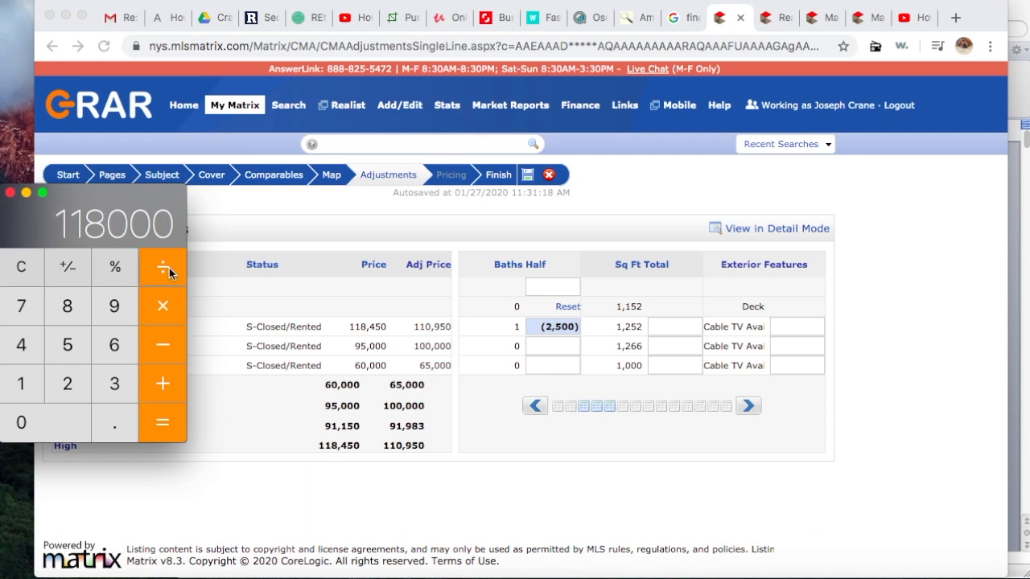
click(160, 305)
click(13, 392)
click(63, 385)
click(68, 348)
click(68, 385)
click(171, 425)
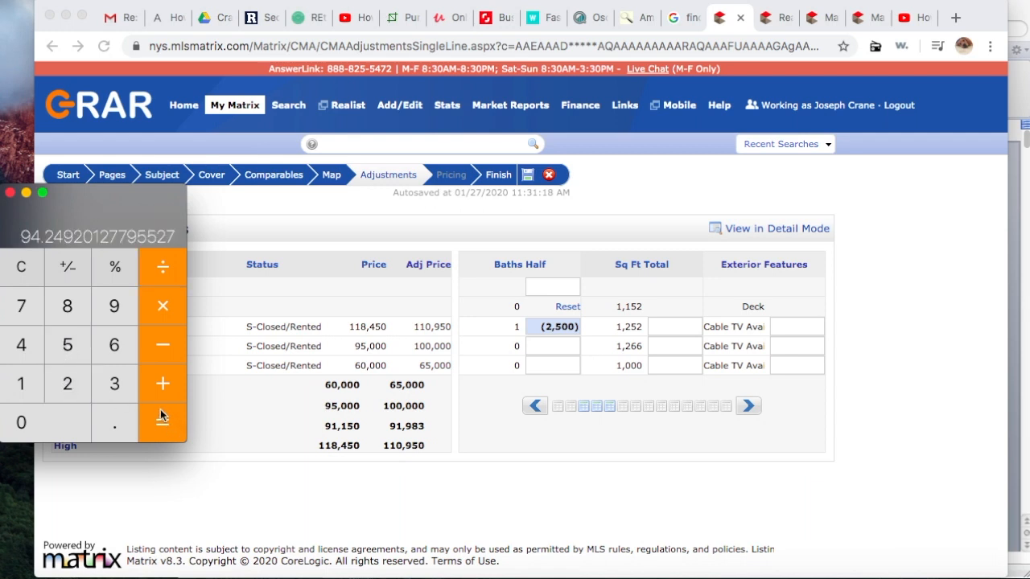
click(18, 270)
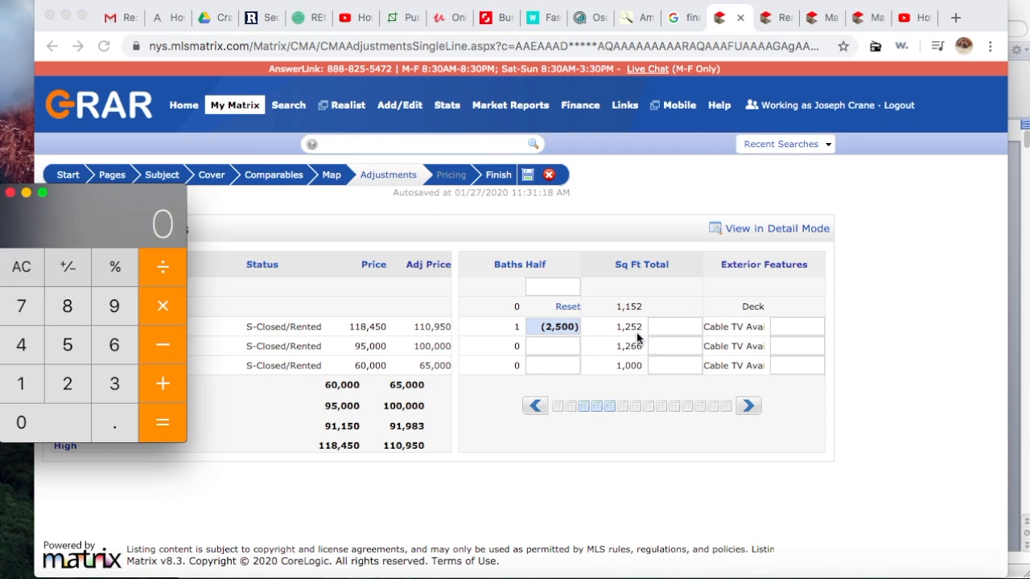
Step: Compute the 1252 − 1152 = 100 sq ft difference and multiply by 94 for 9400
click(20, 385)
click(69, 397)
click(73, 356)
click(74, 390)
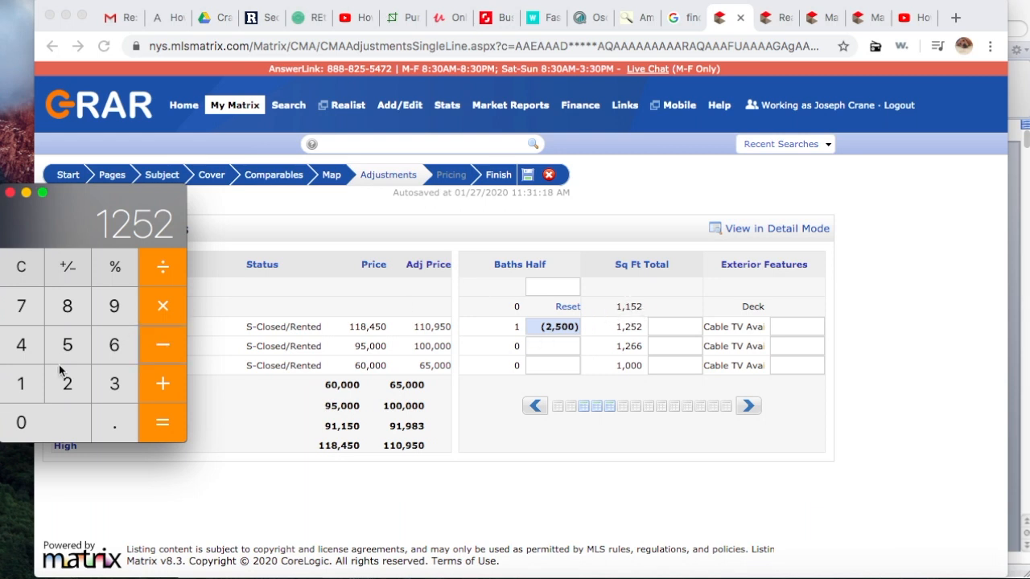
click(22, 391)
click(22, 388)
click(67, 339)
click(78, 384)
click(164, 430)
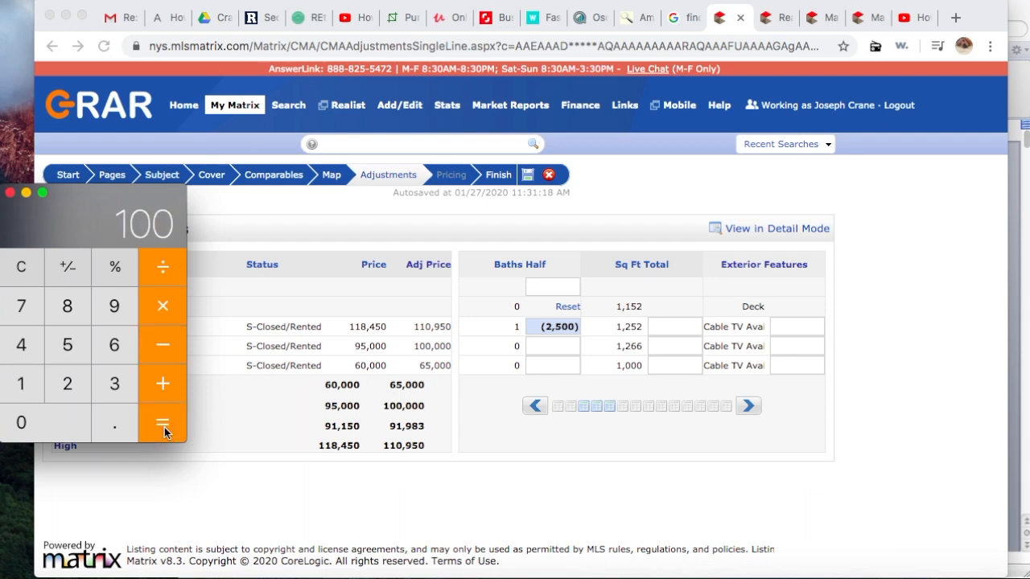
click(164, 313)
click(117, 313)
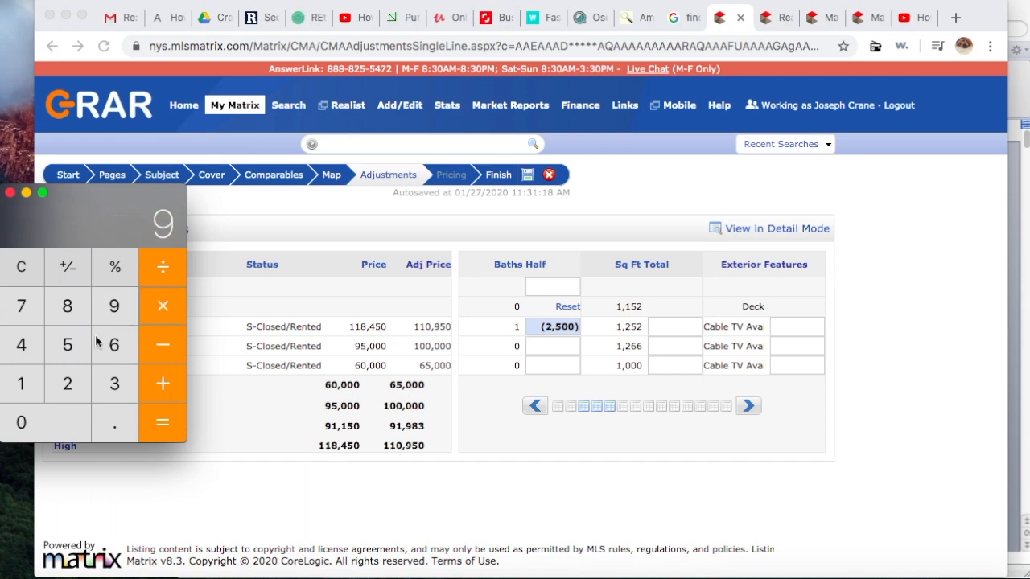
click(21, 344)
click(163, 424)
click(676, 330)
text(9400)
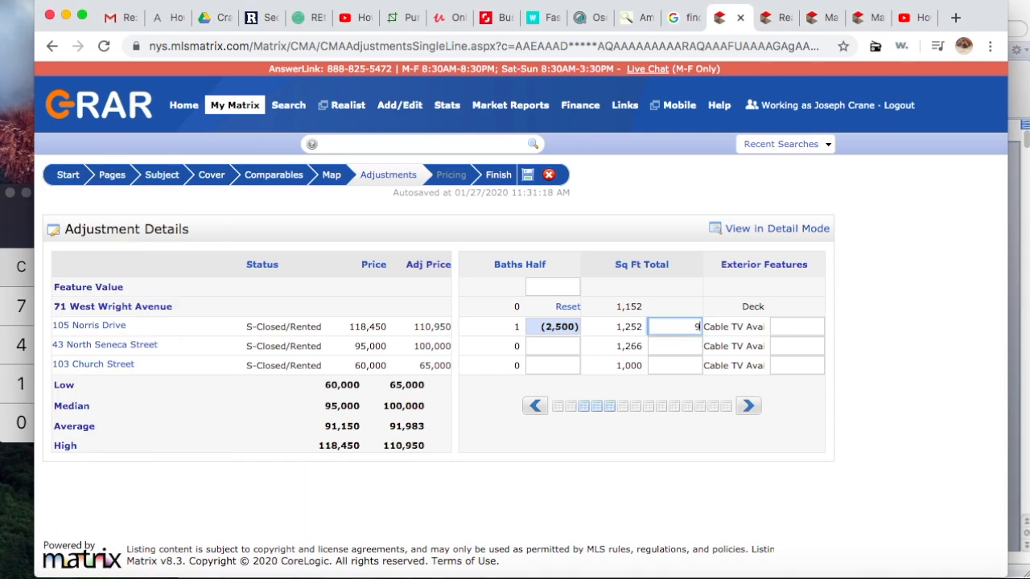
key(Tab)
key(BackSpace)
key(BackSpace)
key(BackSpace)
key(BackSpace)
key(BackSpace)
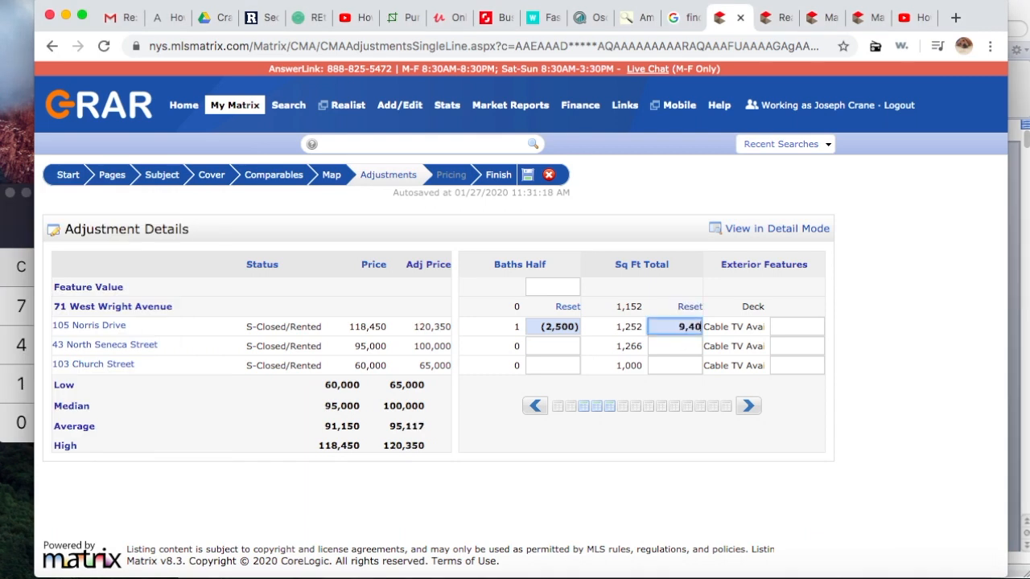
text(-94000)
key(BackSpace)
click(690, 347)
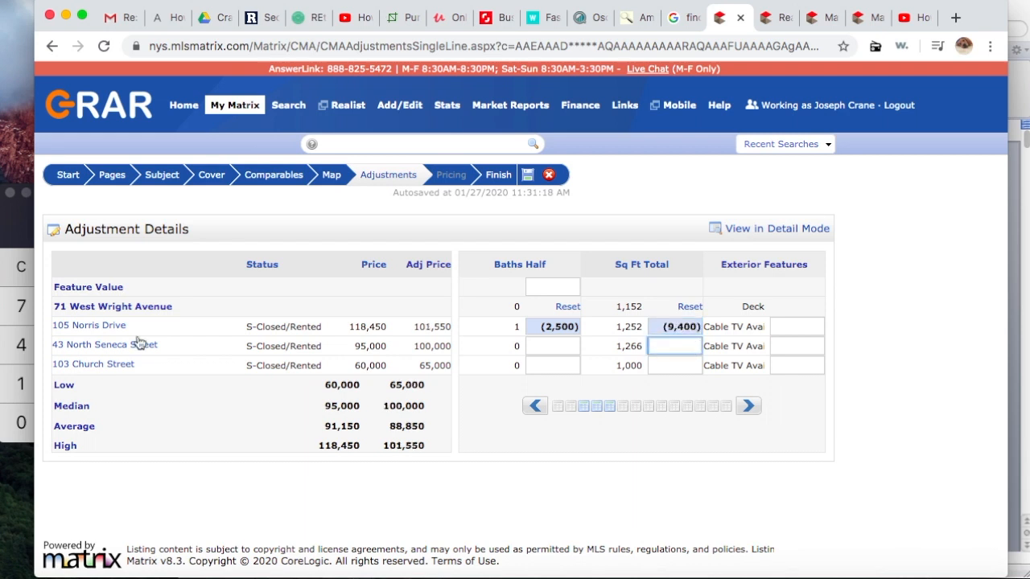
click(29, 251)
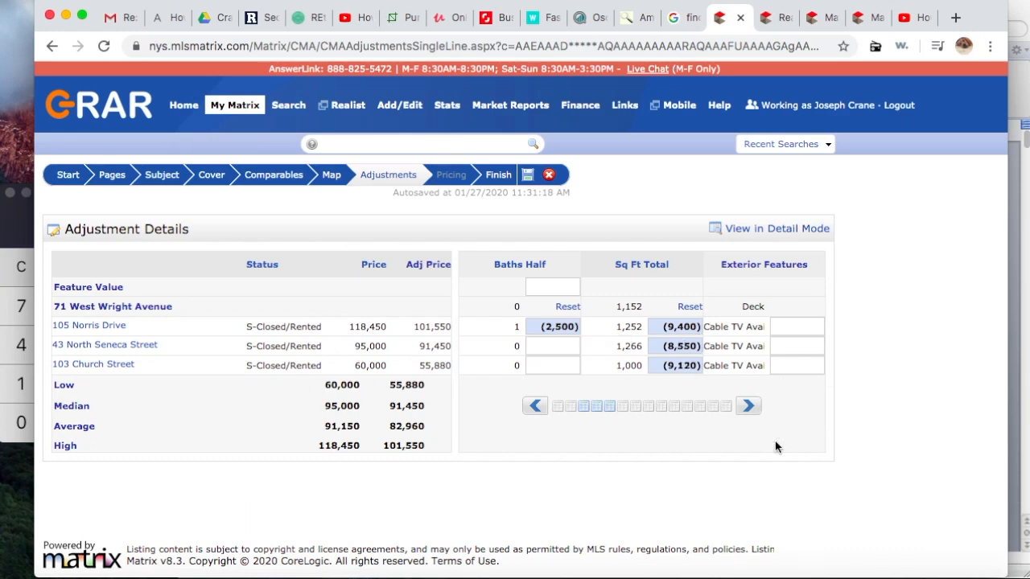
click(750, 408)
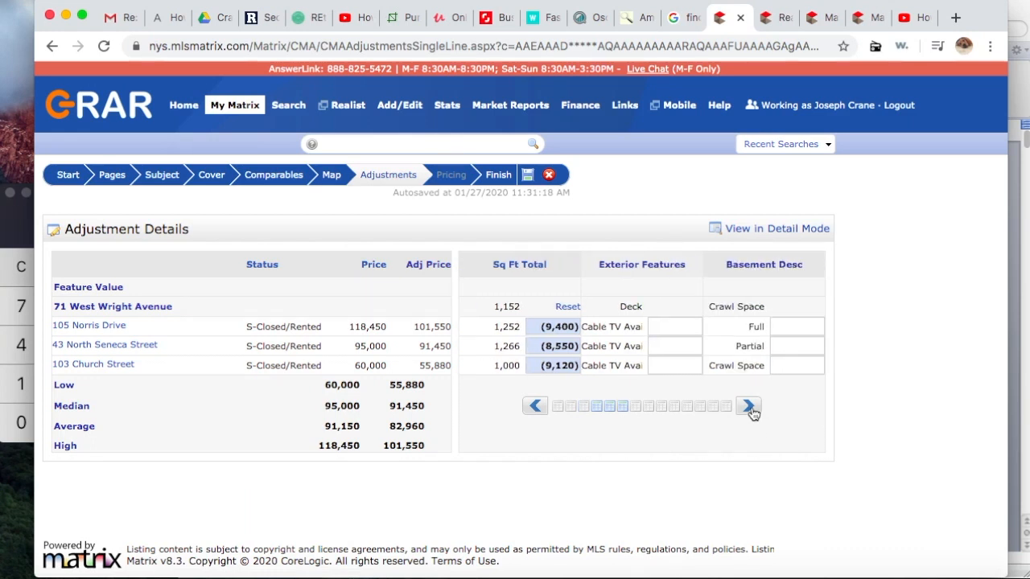
click(750, 408)
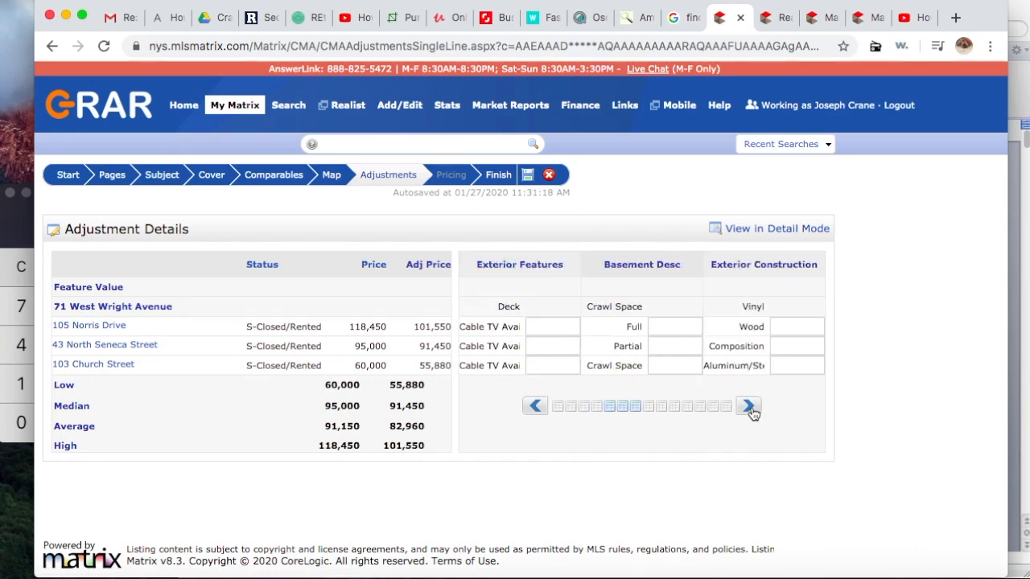
click(666, 326)
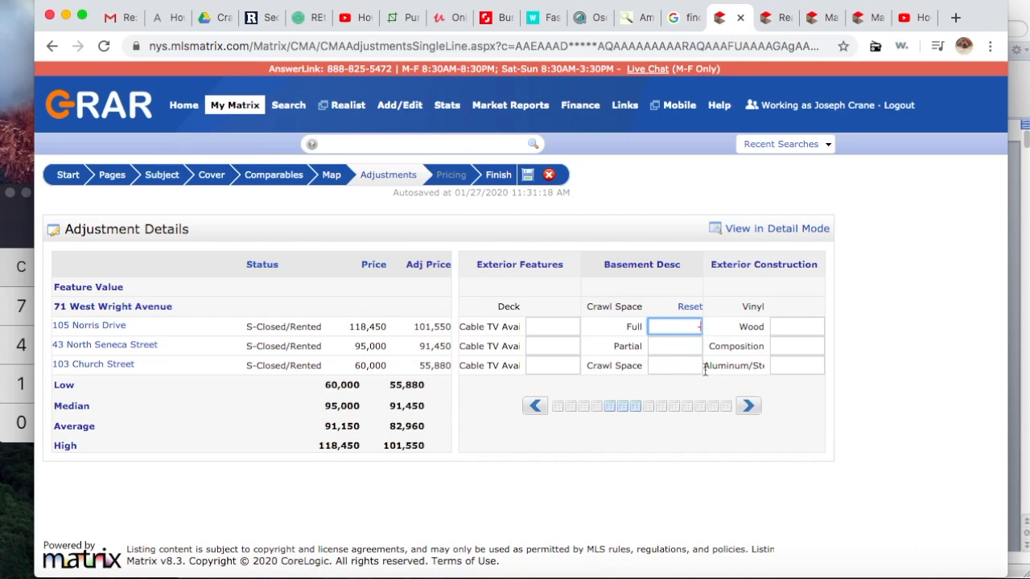
Step: Deduct 10,000, 5,000 and 5,000 in the three comps' Basement Desc adjustments
text(10000)
click(689, 346)
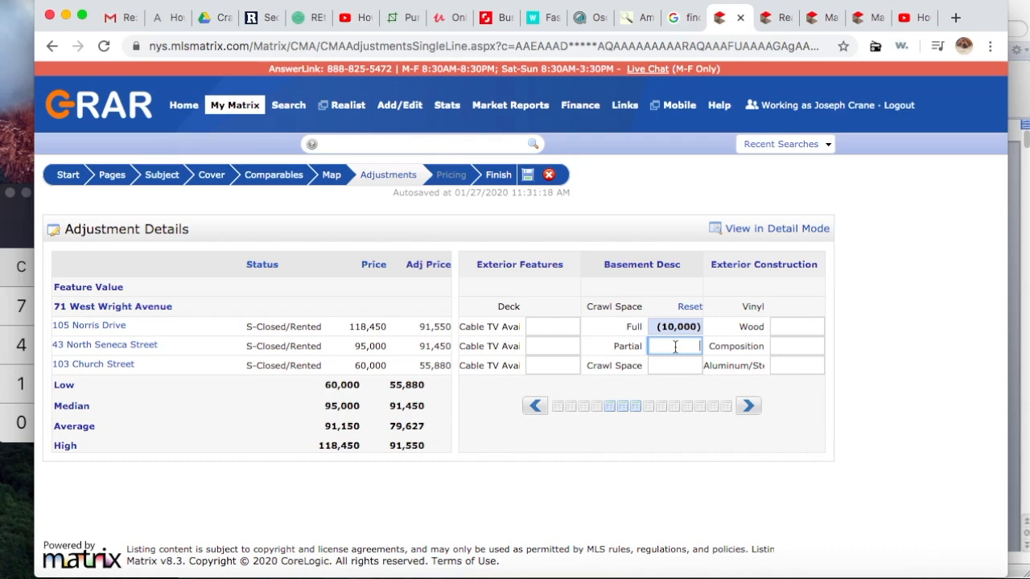
text(-5000)
click(670, 366)
text(-5000)
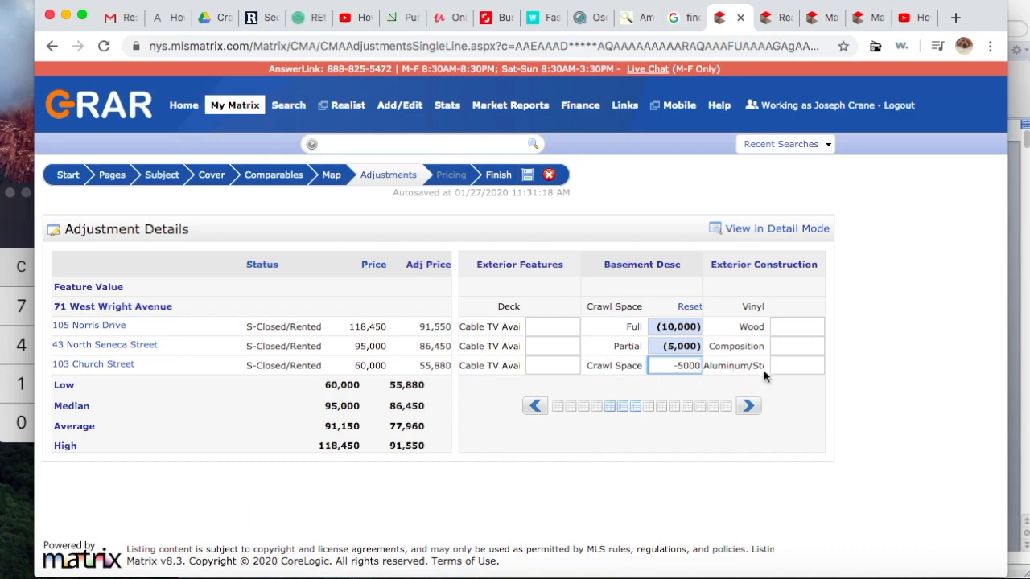
click(791, 390)
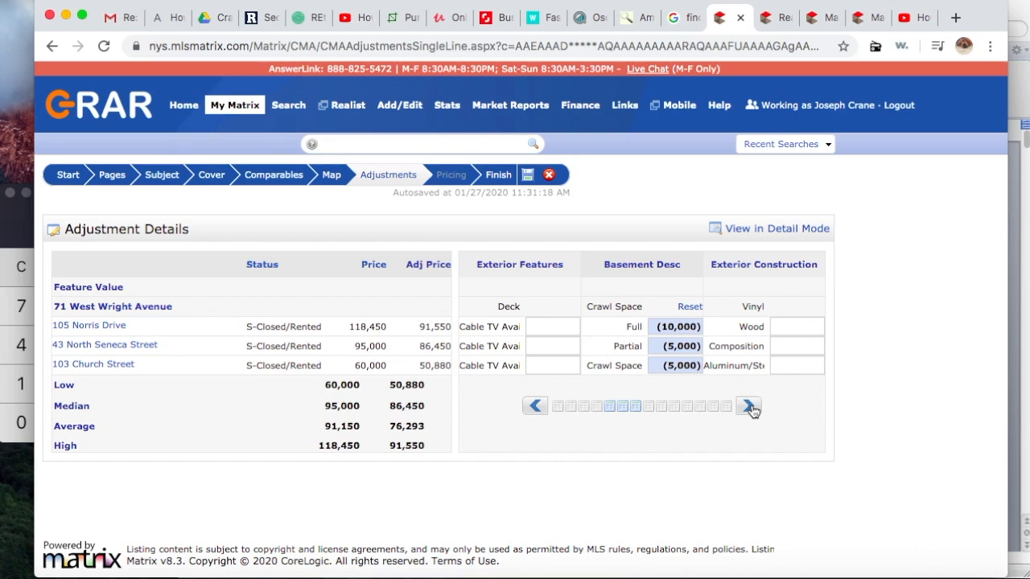
Step: Deduct 2,500, 5,000 and 2,500 in the three comps' # Garage Spaces adjustments
click(749, 407)
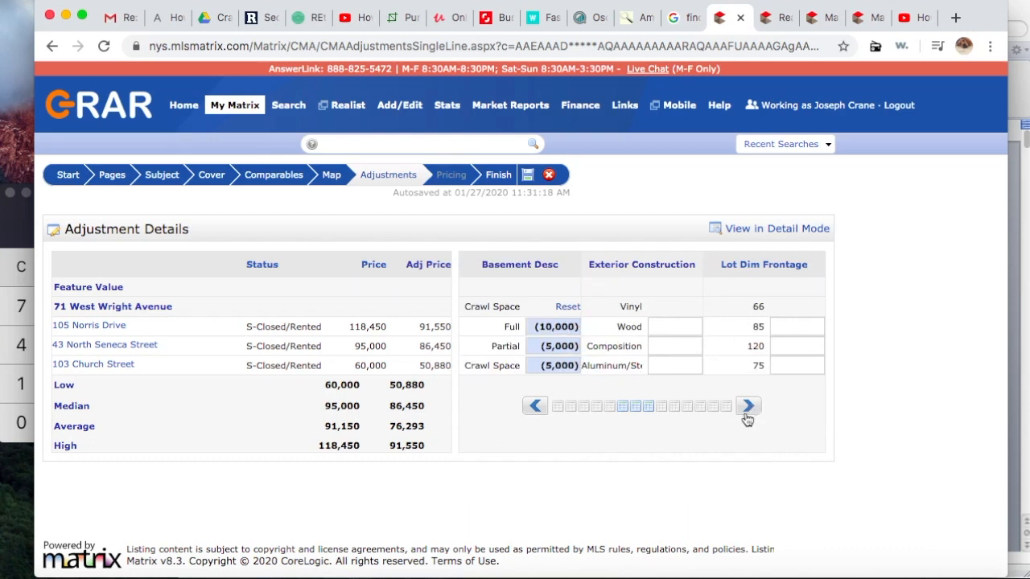
click(748, 410)
click(748, 408)
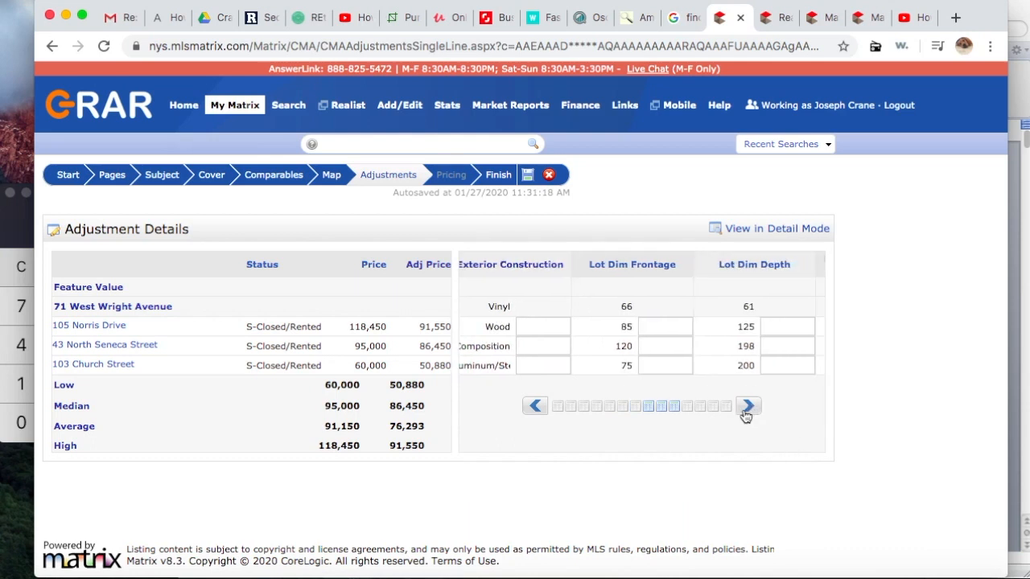
click(748, 408)
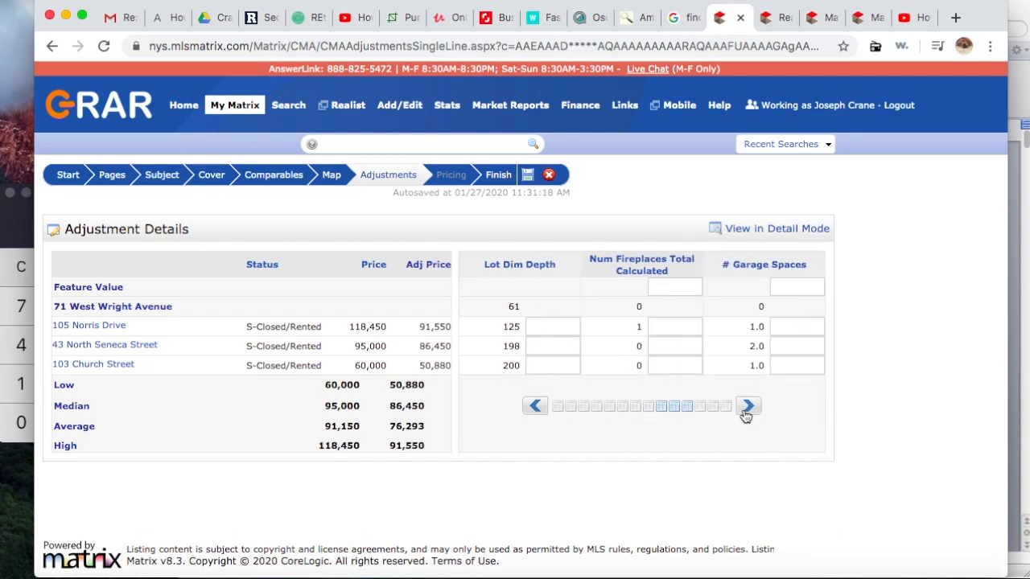
click(747, 408)
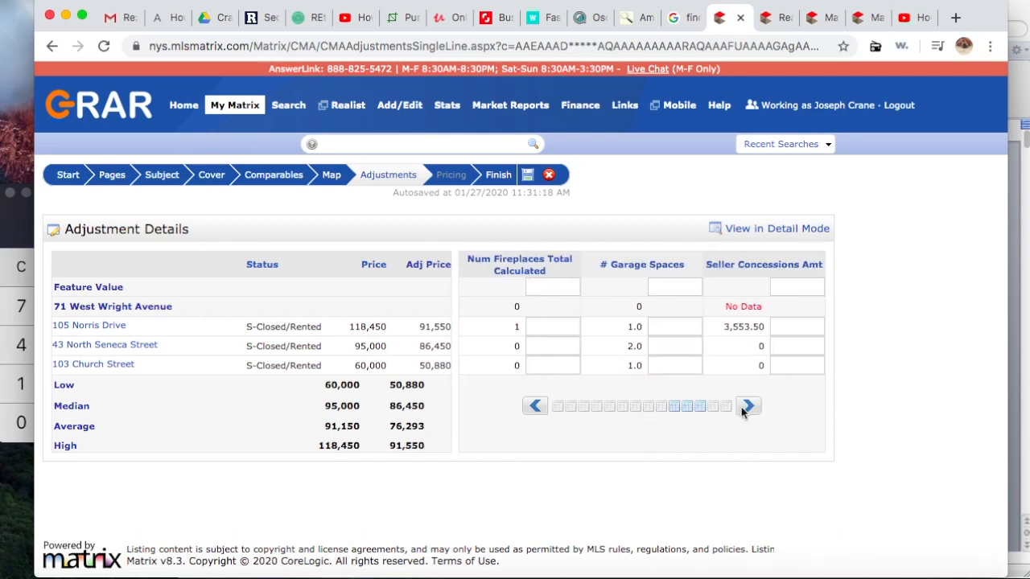
click(669, 326)
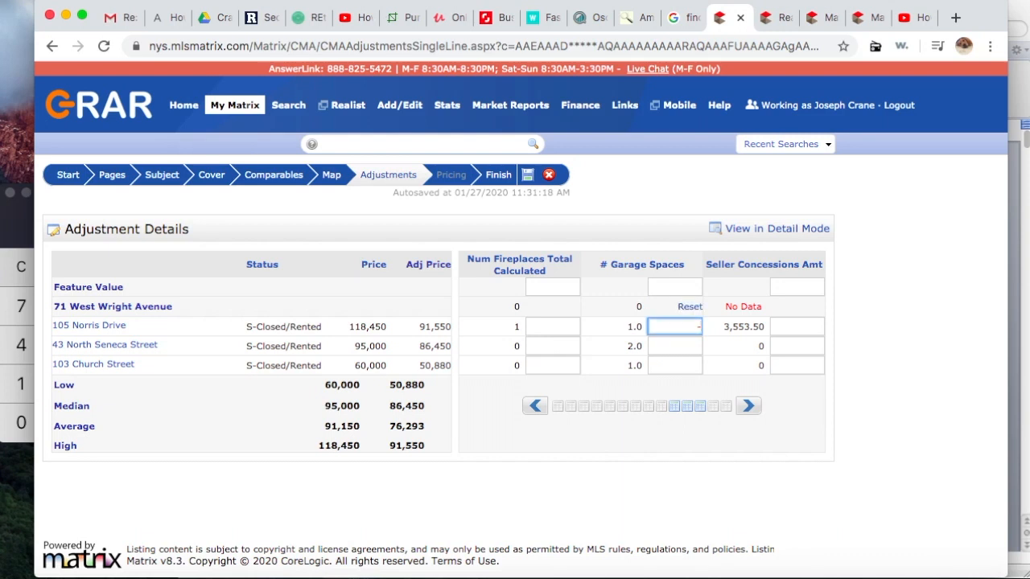
text(2500)
click(668, 347)
text(-5000)
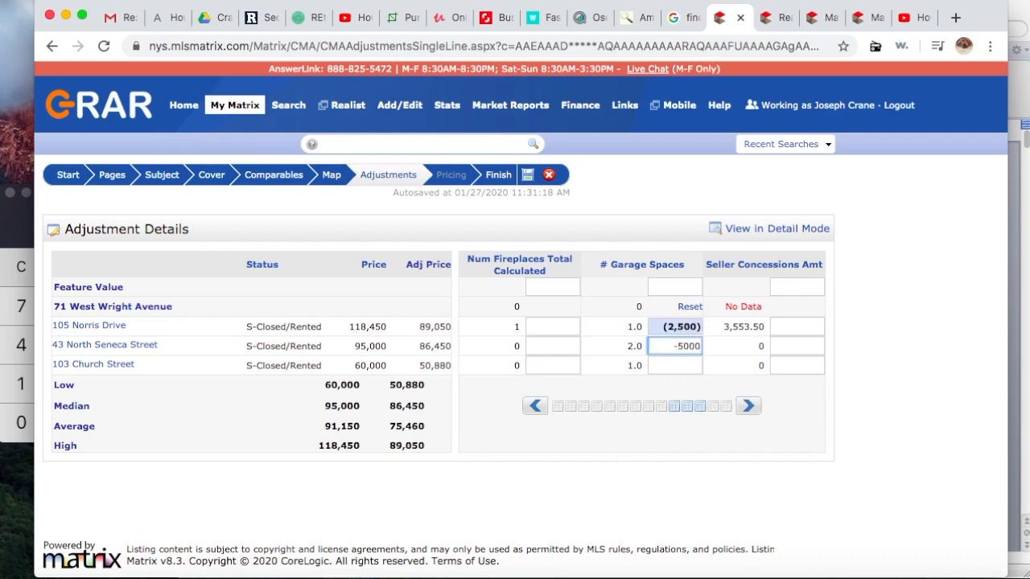
click(671, 368)
text(-2500)
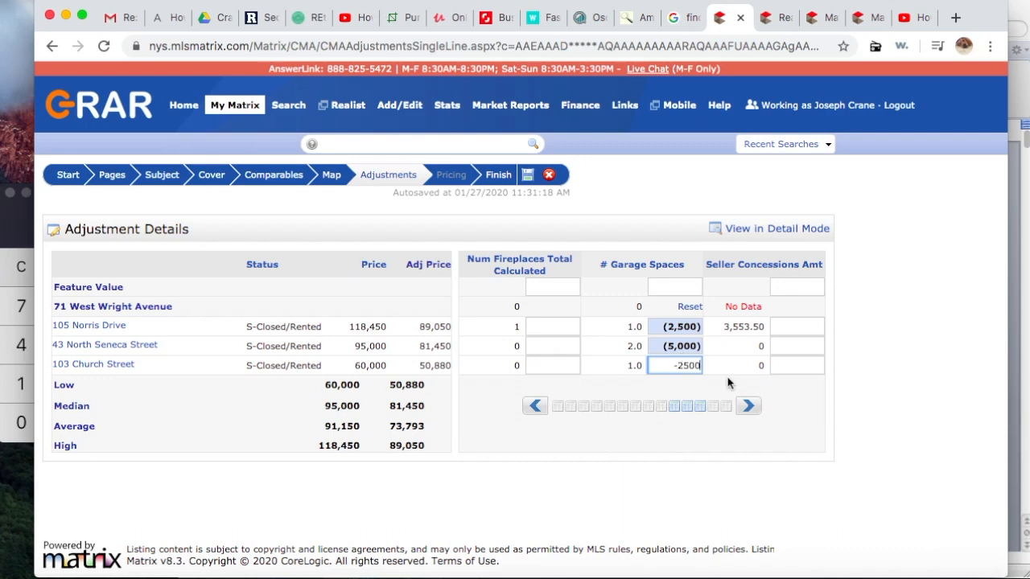
click(728, 384)
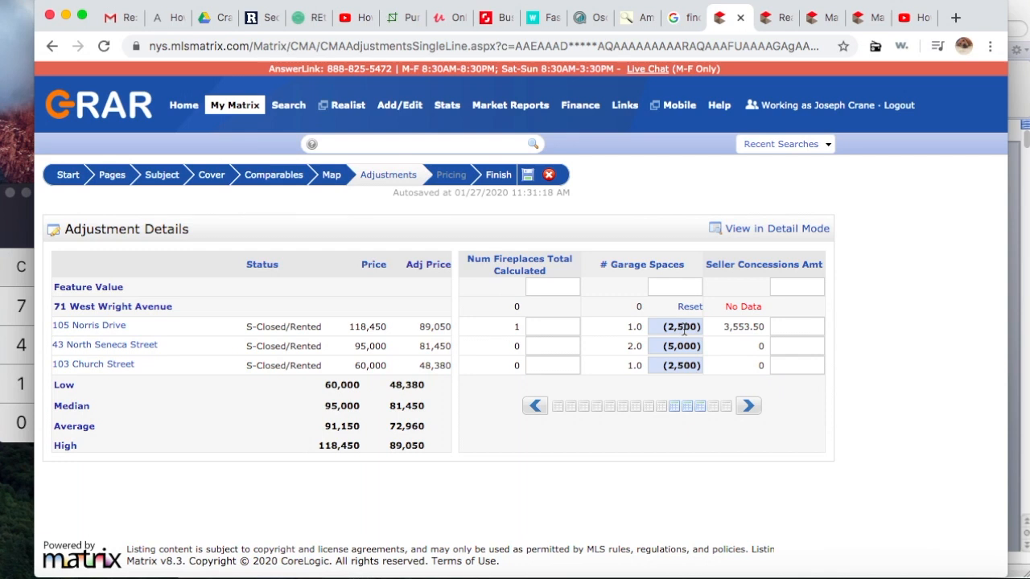
click(748, 407)
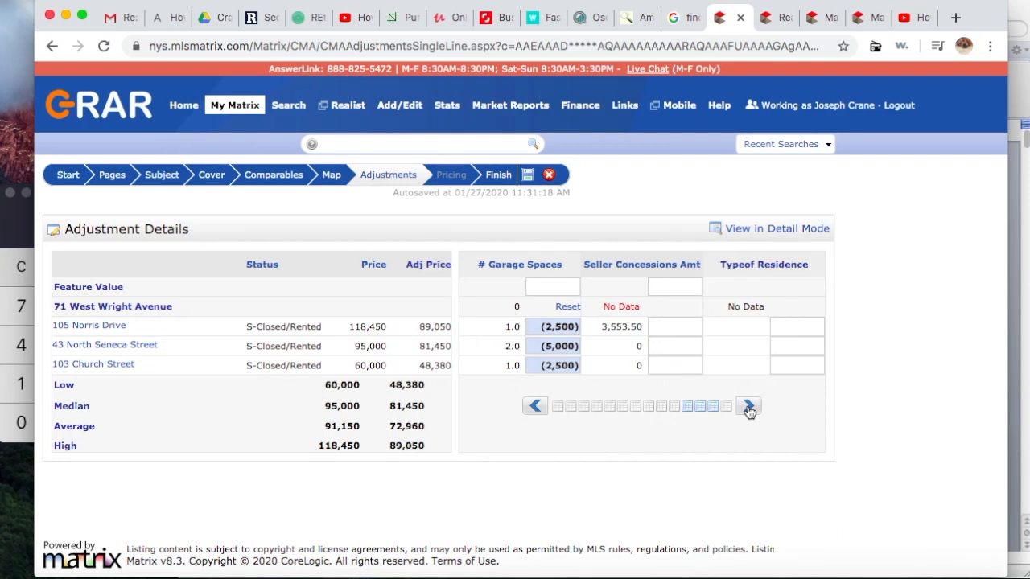
click(678, 328)
text(-)
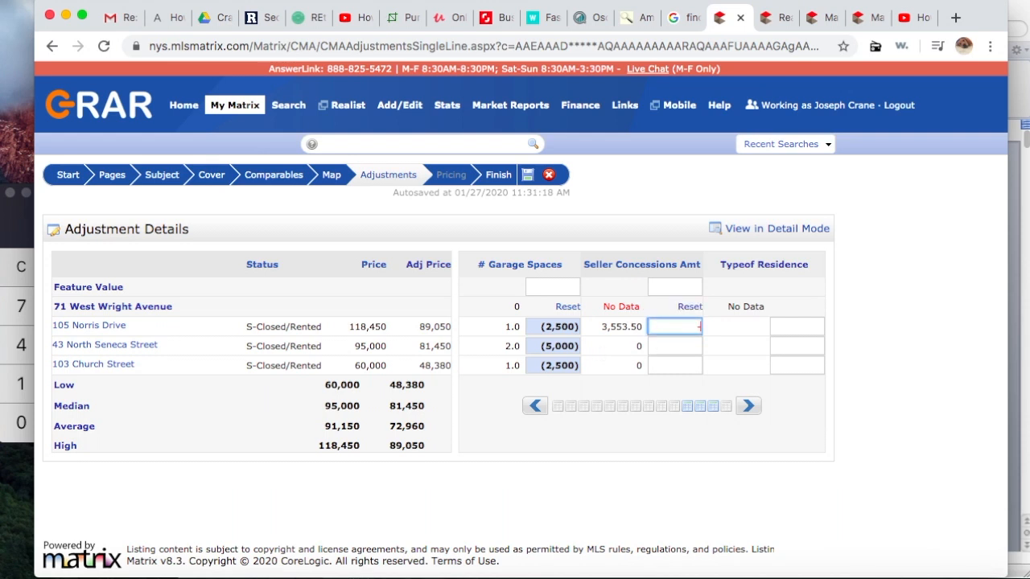
text(3553)
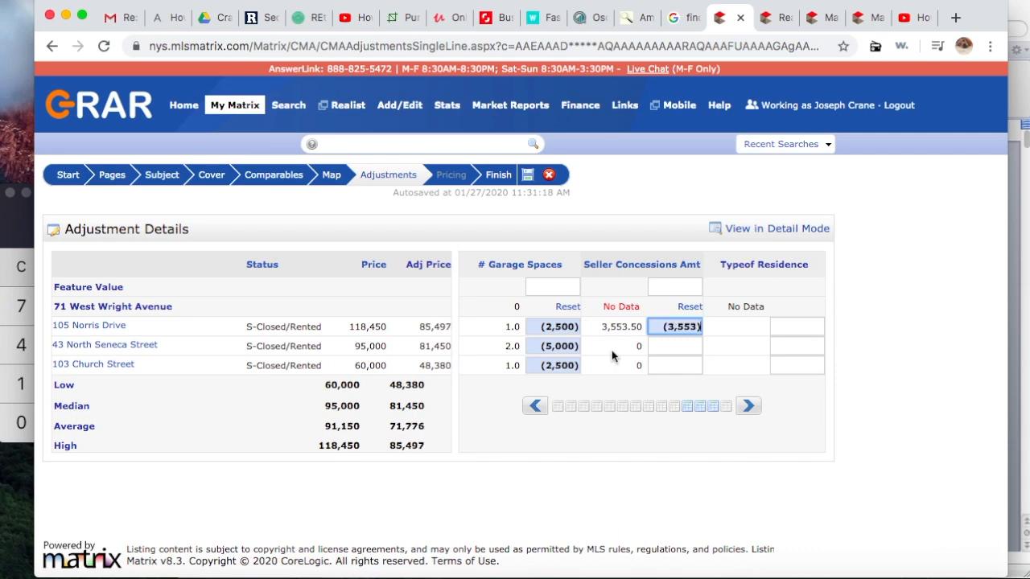
click(752, 408)
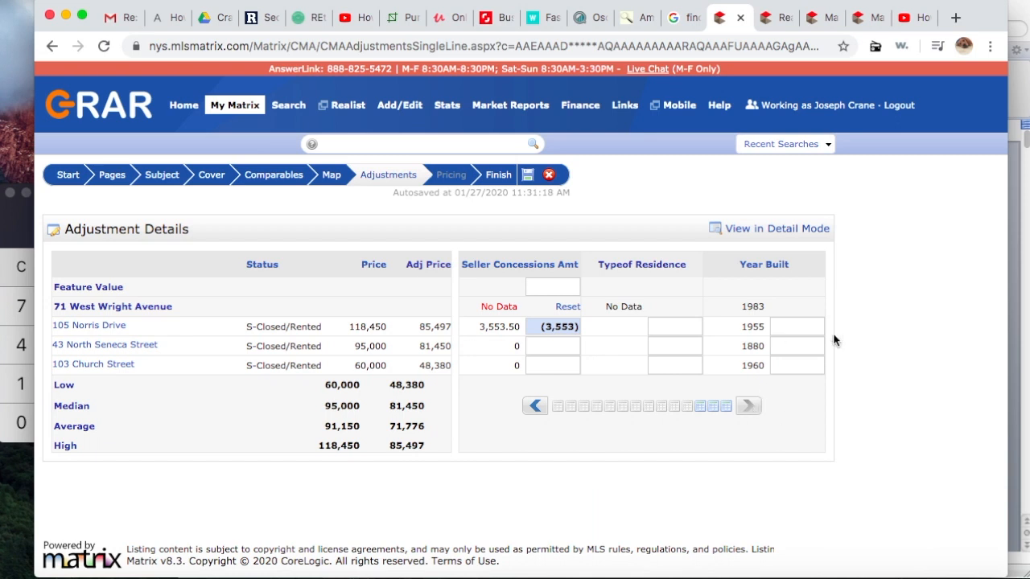
click(530, 405)
click(684, 329)
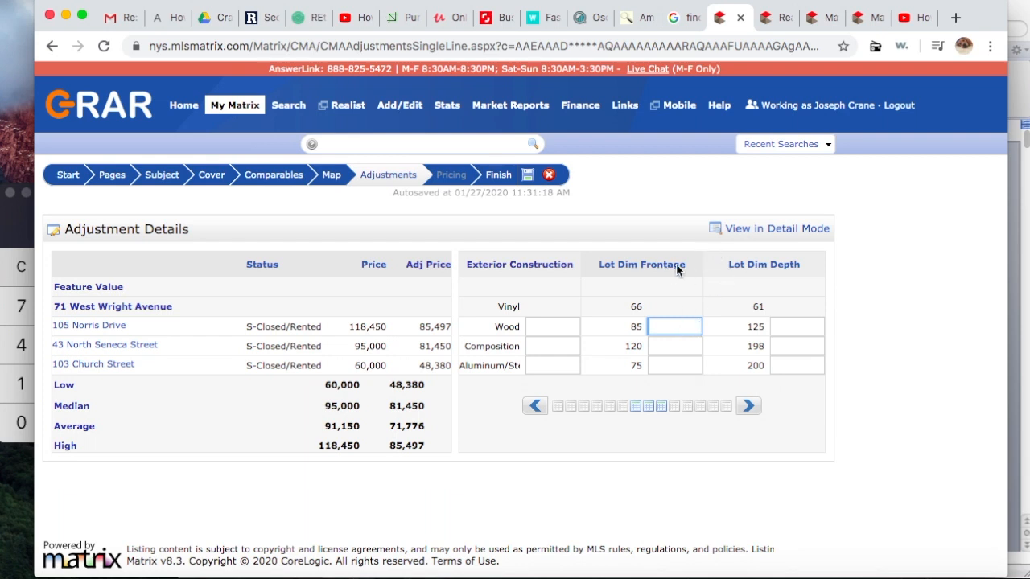
click(687, 365)
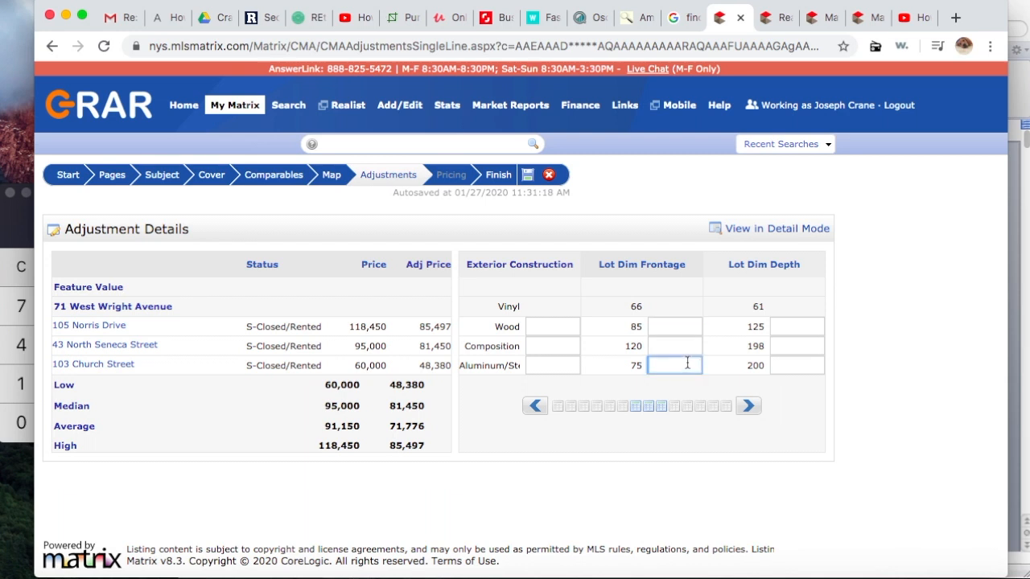
click(687, 346)
click(687, 326)
text(-5000)
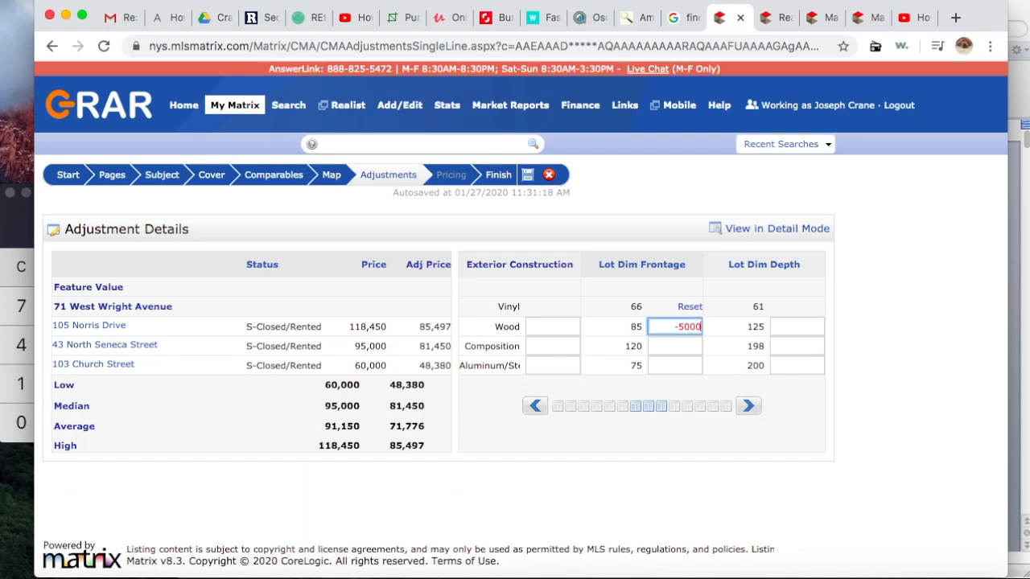
key(Return)
click(676, 347)
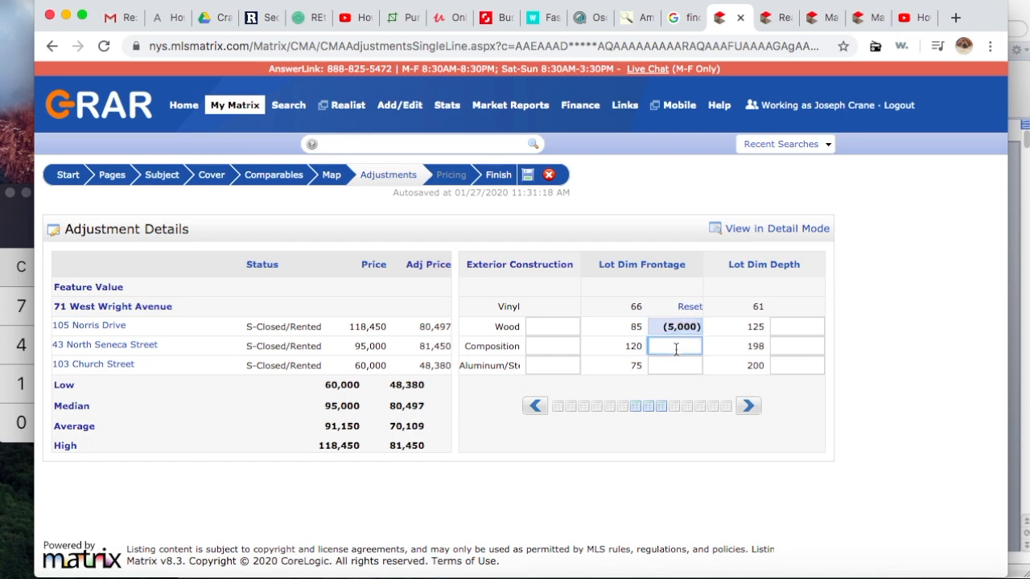
text(-)
text(7000)
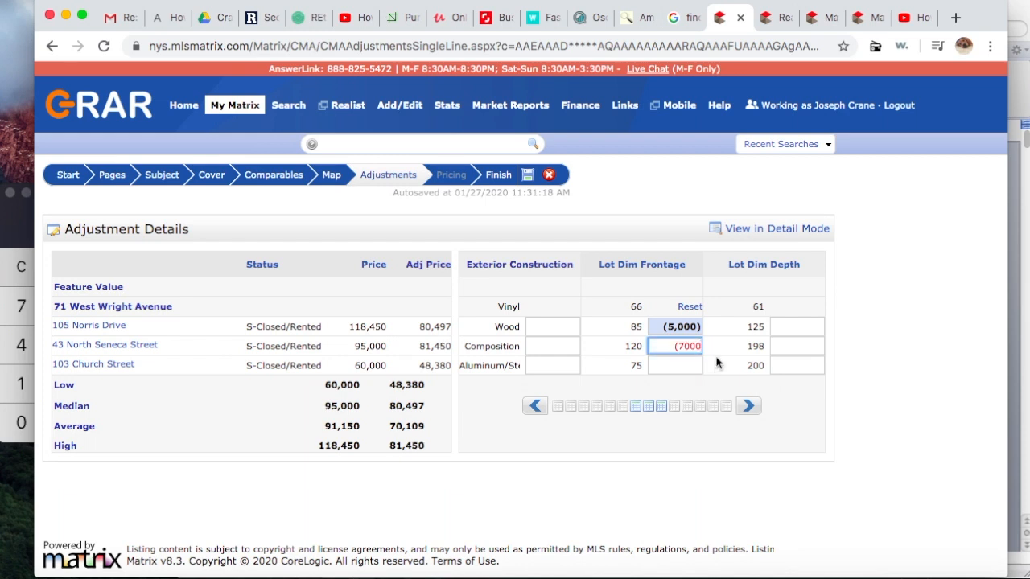
click(718, 362)
click(685, 365)
click(694, 347)
key(BackSpace)
text(-7)
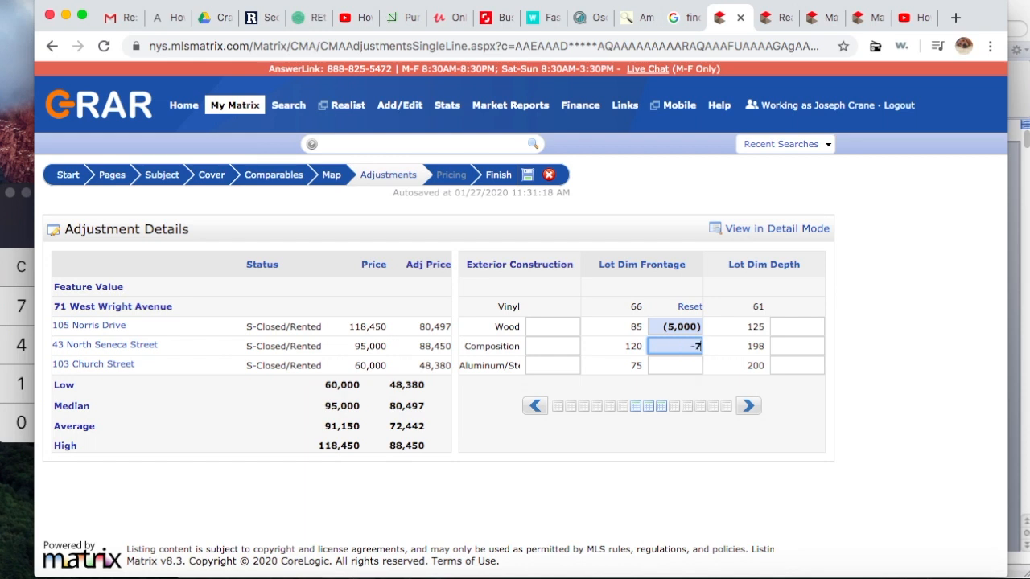
text(000)
key(Return)
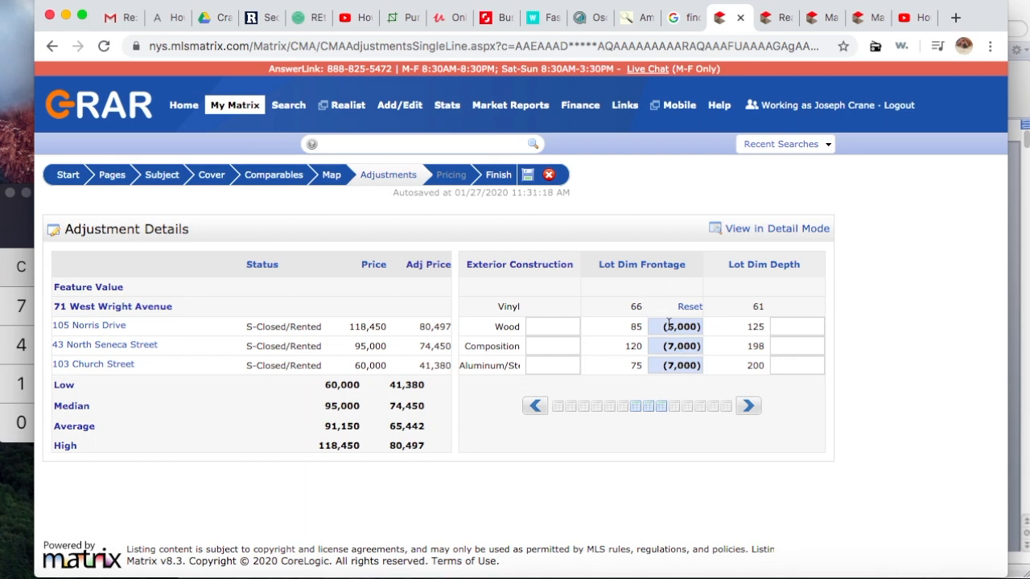
click(749, 407)
click(748, 408)
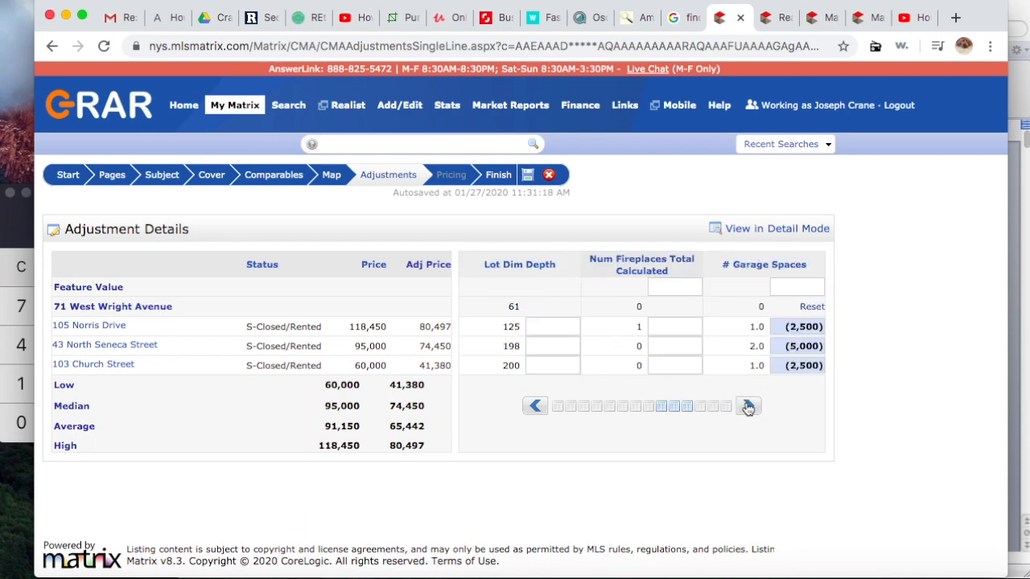
click(768, 234)
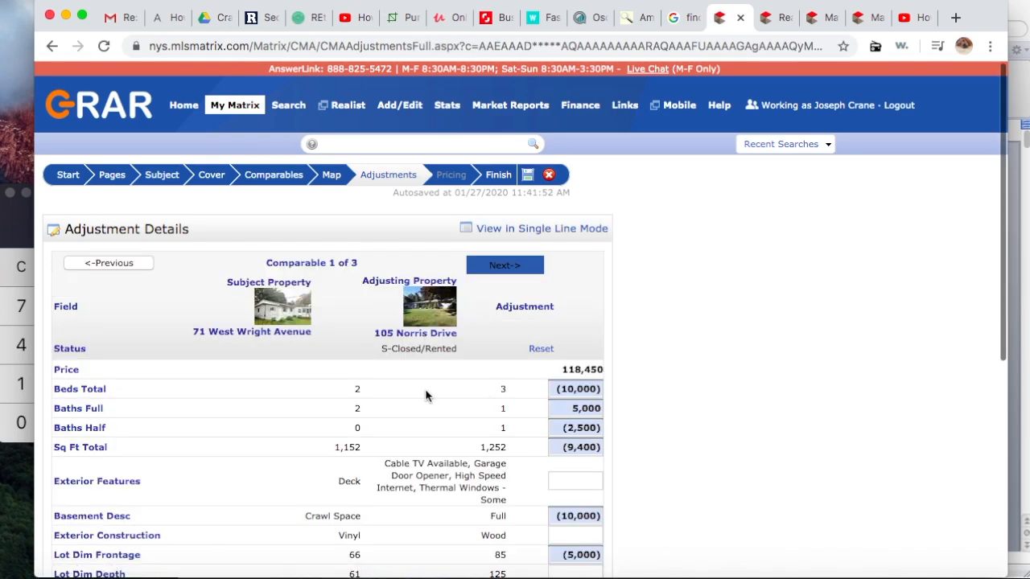
scroll(427, 394, down, 10)
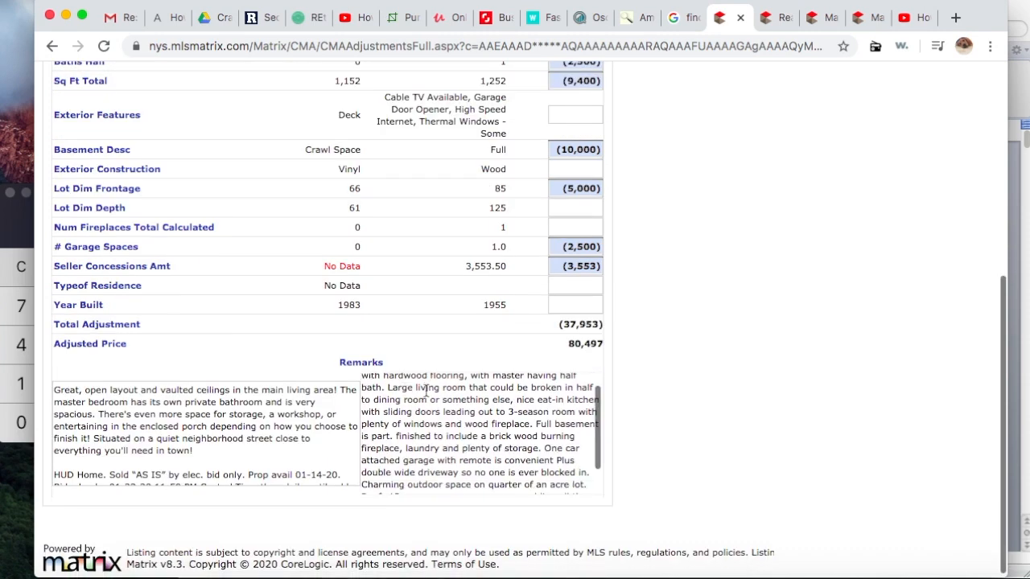
scroll(426, 392, up, 3)
scroll(414, 292, up, 10)
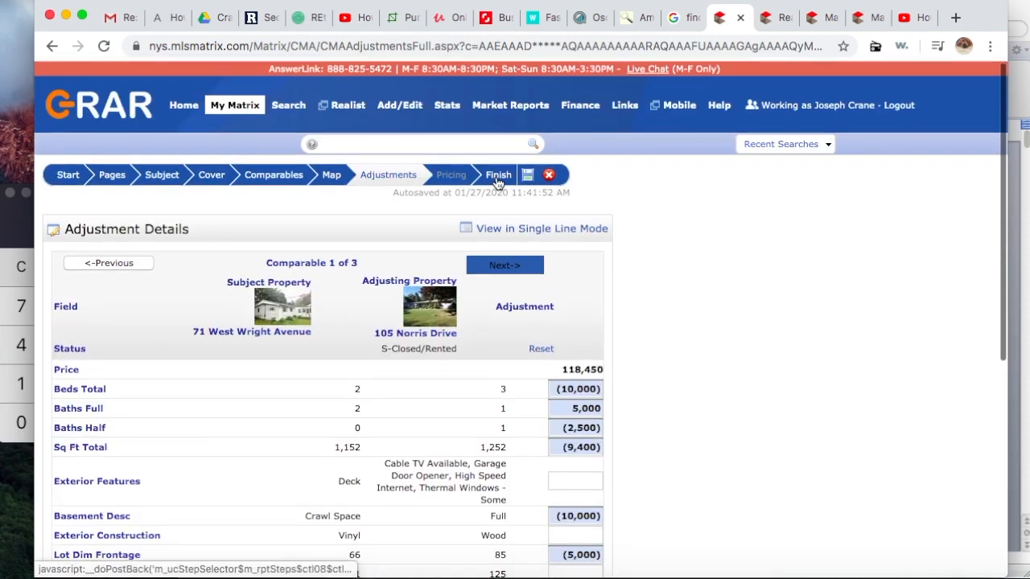
click(497, 181)
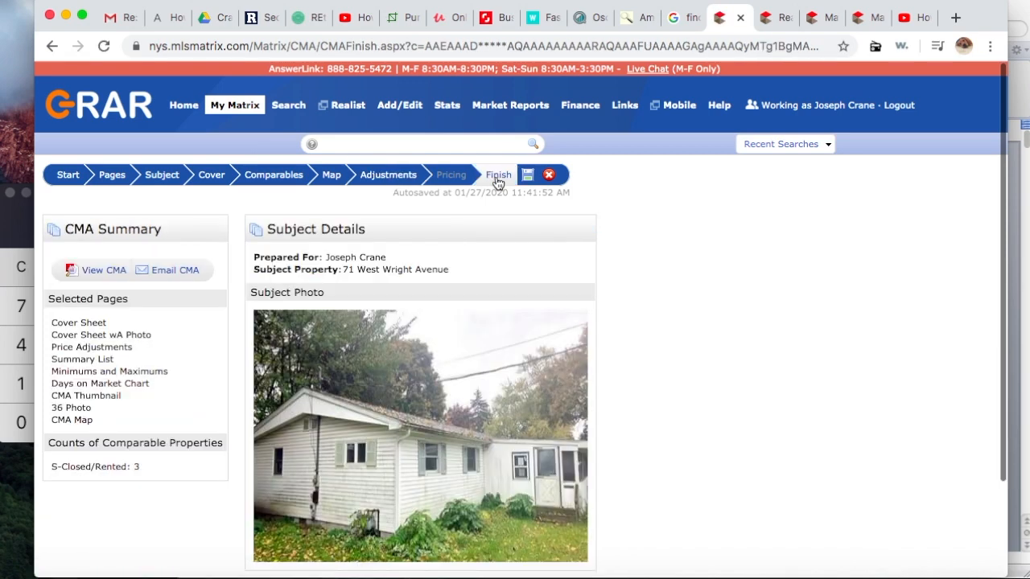
click(101, 271)
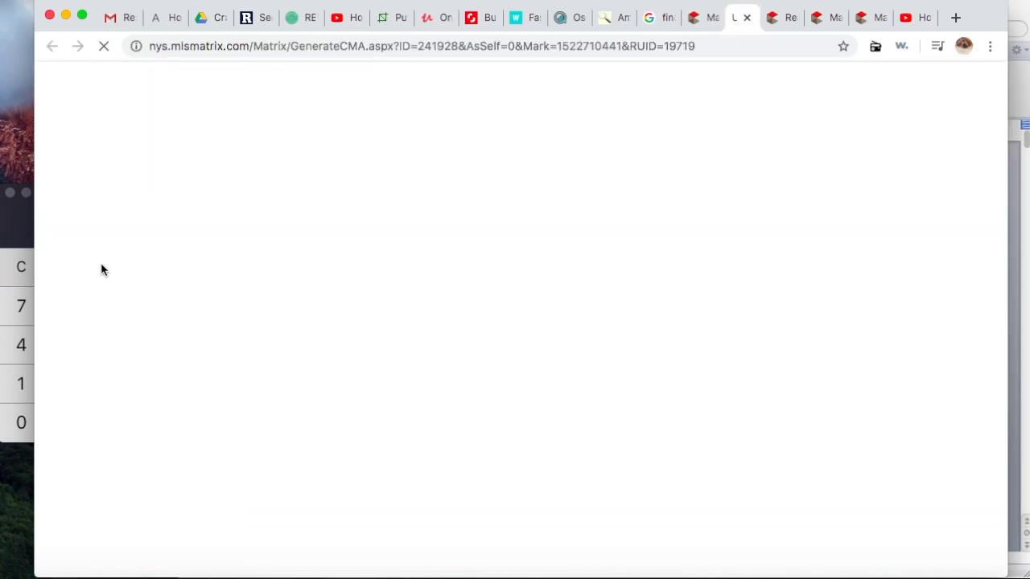
scroll(755, 337, down, 5)
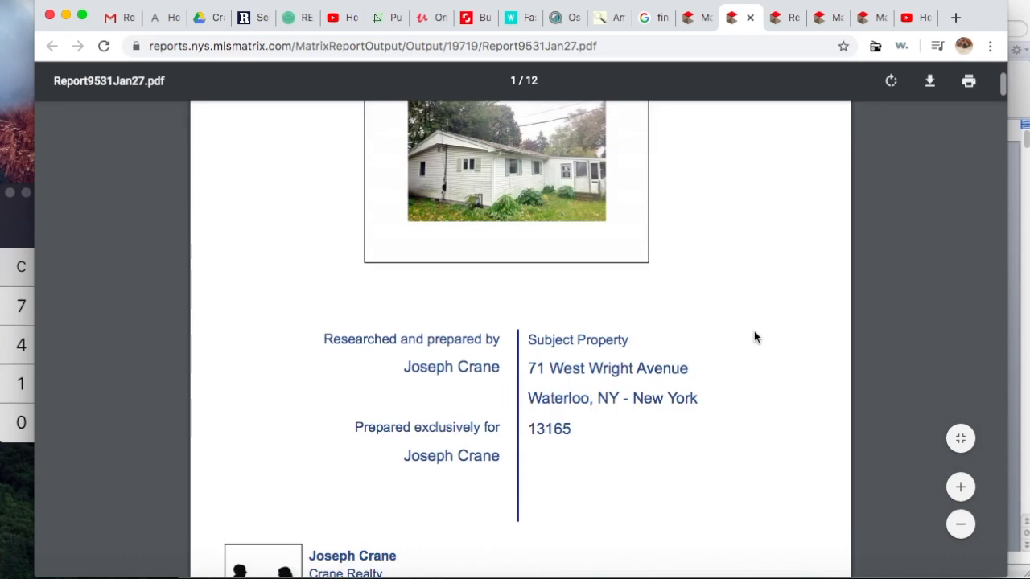
scroll(755, 337, up, 3)
scroll(754, 336, down, 5)
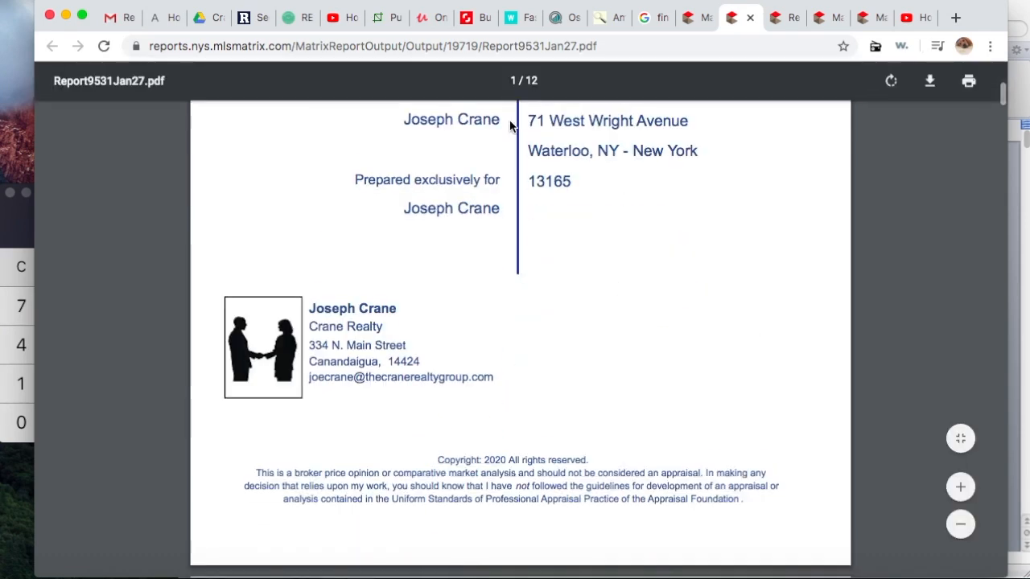
scroll(603, 279, down, 2)
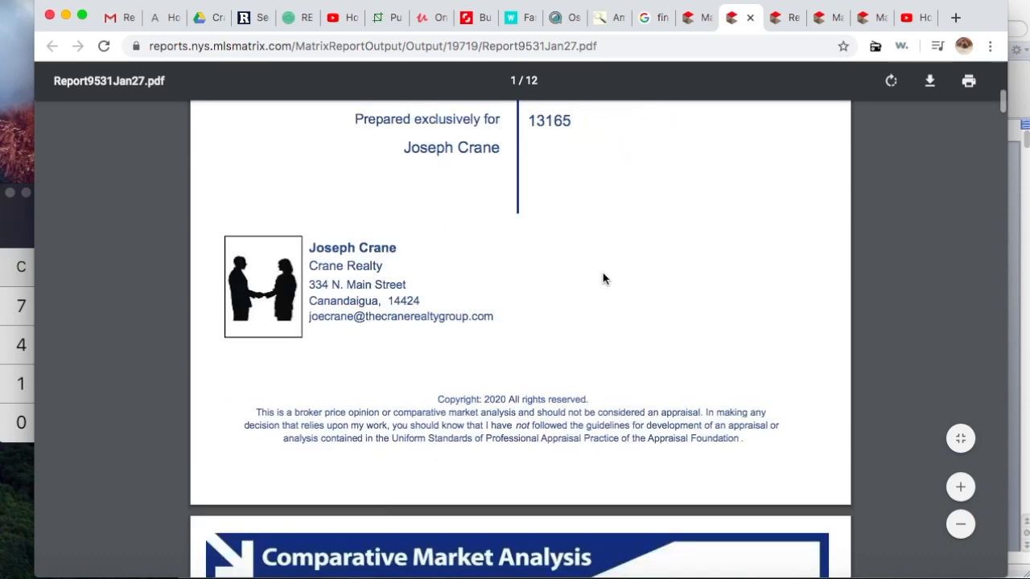
scroll(604, 279, down, 10)
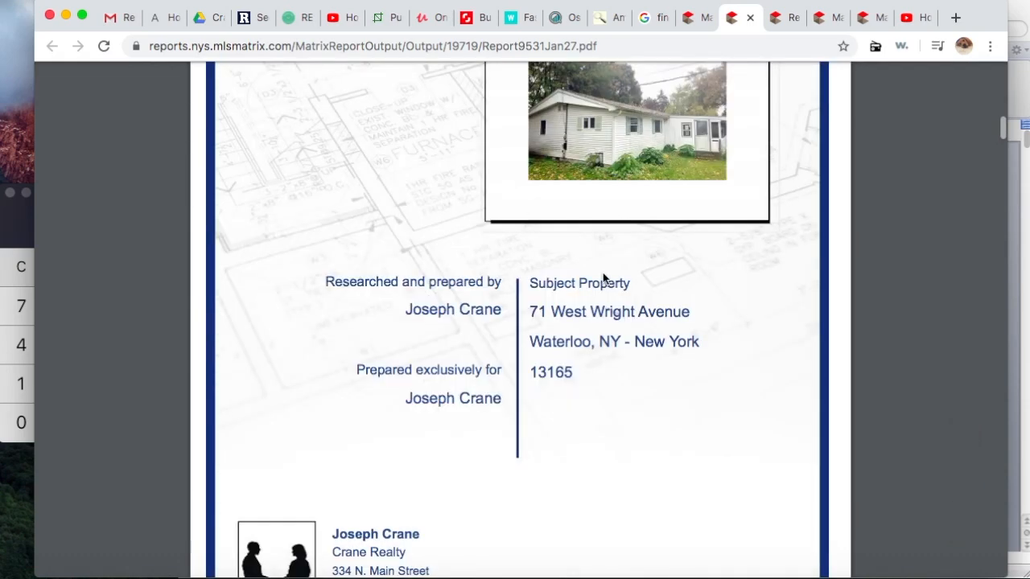
scroll(603, 273, down, 13)
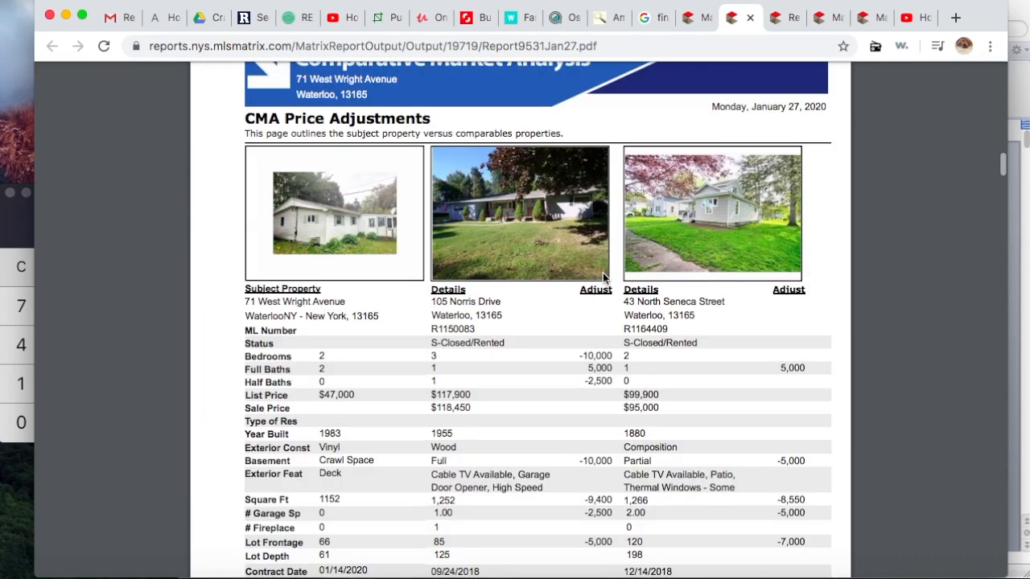
scroll(603, 278, down, 1)
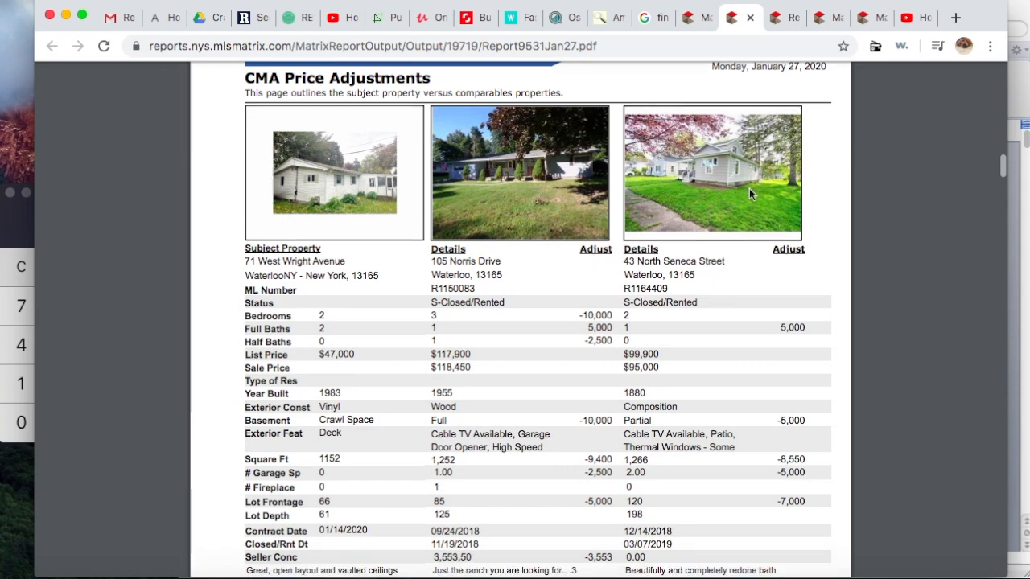
scroll(749, 191, down, 4)
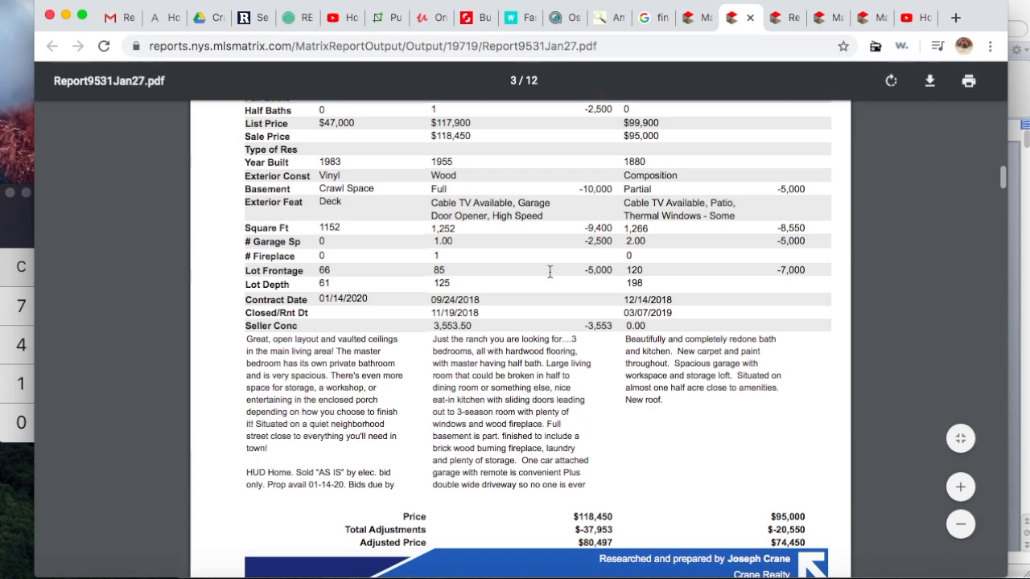
scroll(706, 382, down, 7)
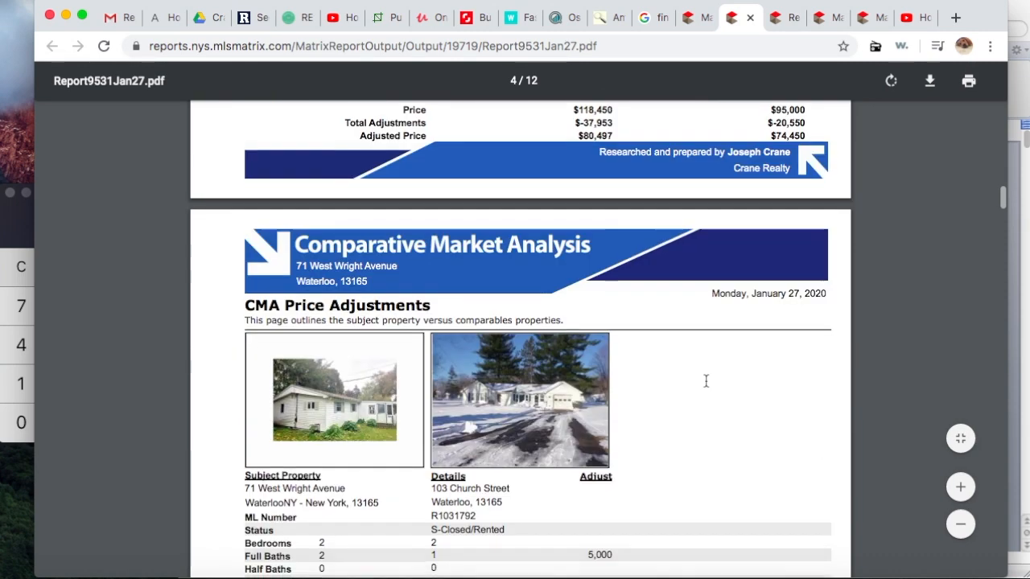
scroll(705, 382, down, 6)
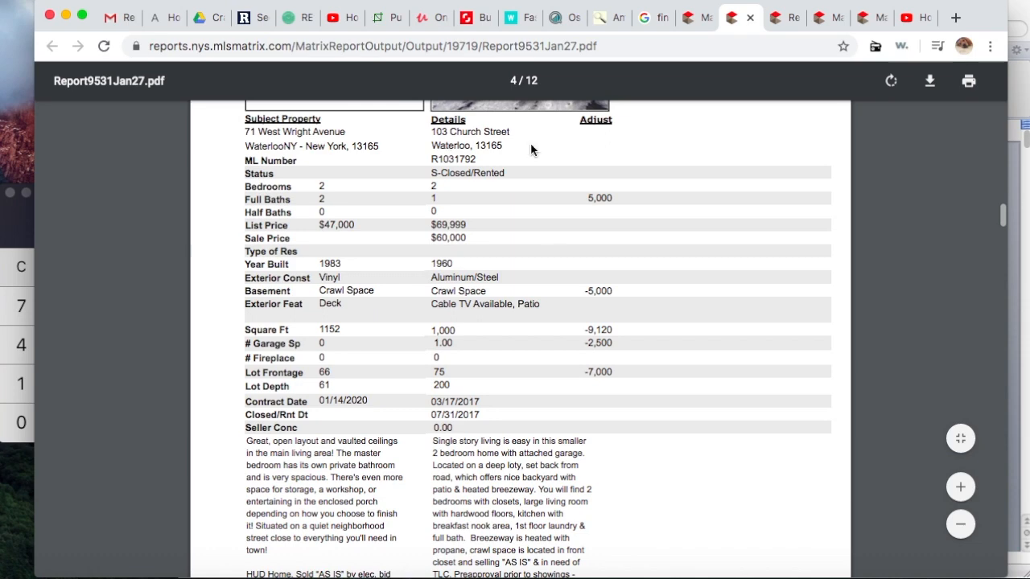
scroll(635, 391, down, 7)
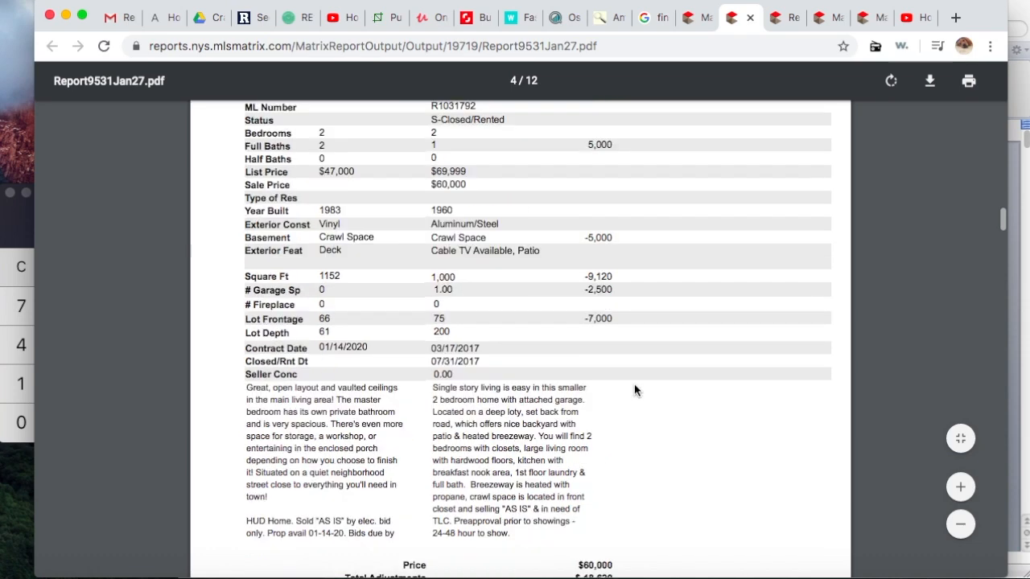
scroll(634, 390, down, 5)
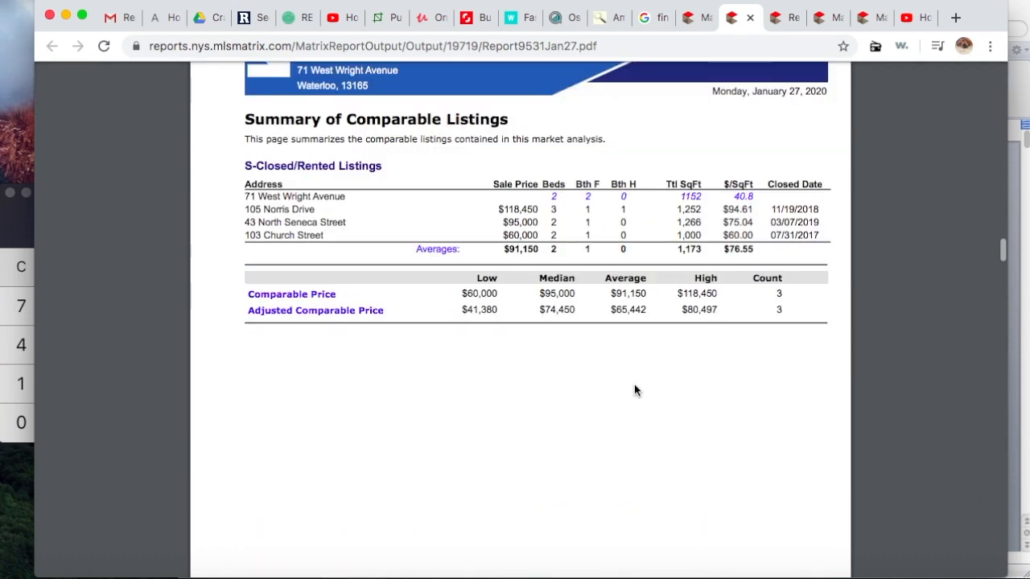
scroll(635, 390, down, 3)
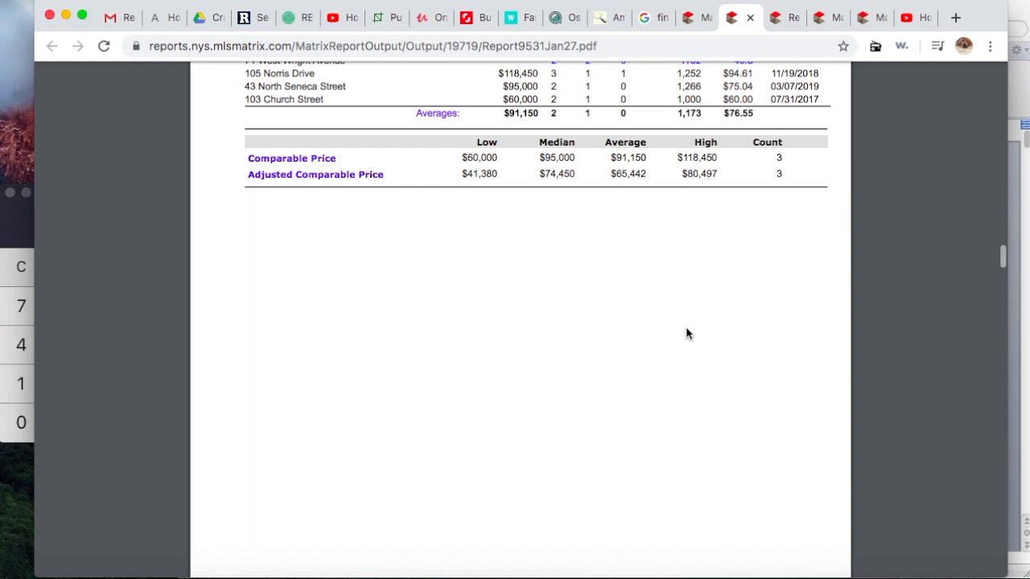
scroll(685, 333, down, 1)
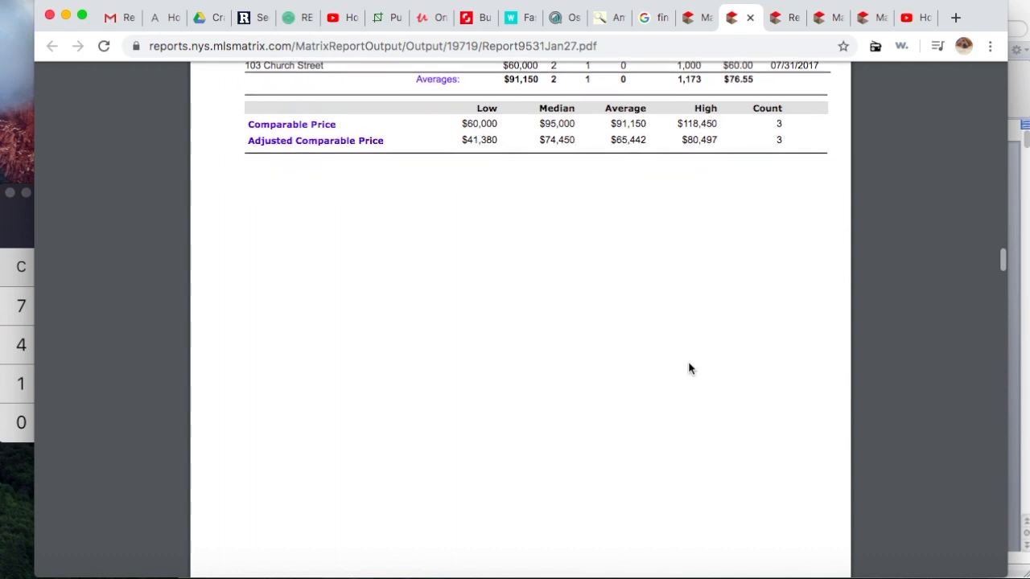
scroll(689, 366, down, 10)
scroll(689, 368, down, 2)
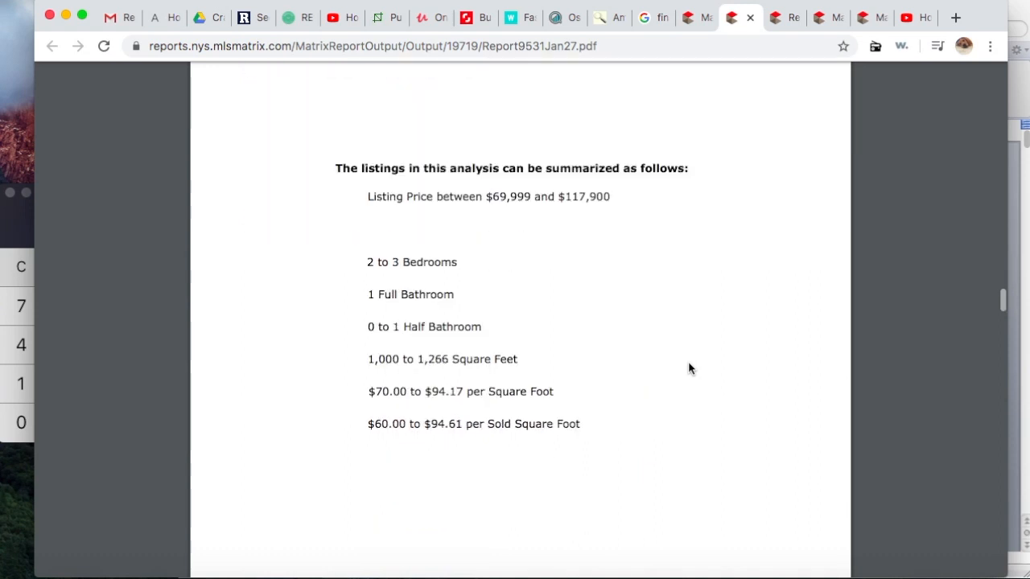
scroll(689, 367, down, 1)
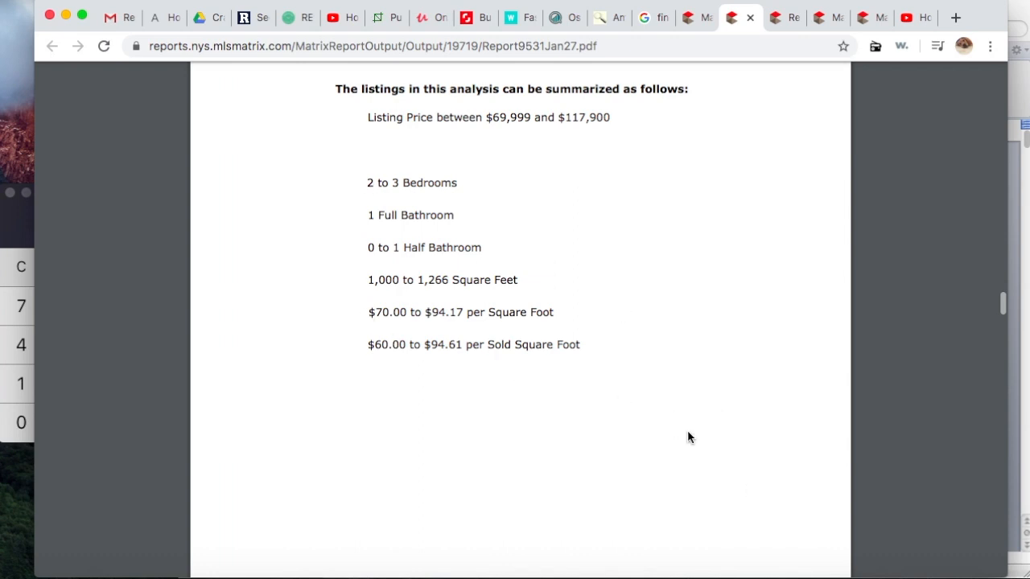
scroll(688, 437, down, 10)
scroll(688, 437, down, 8)
scroll(689, 437, down, 3)
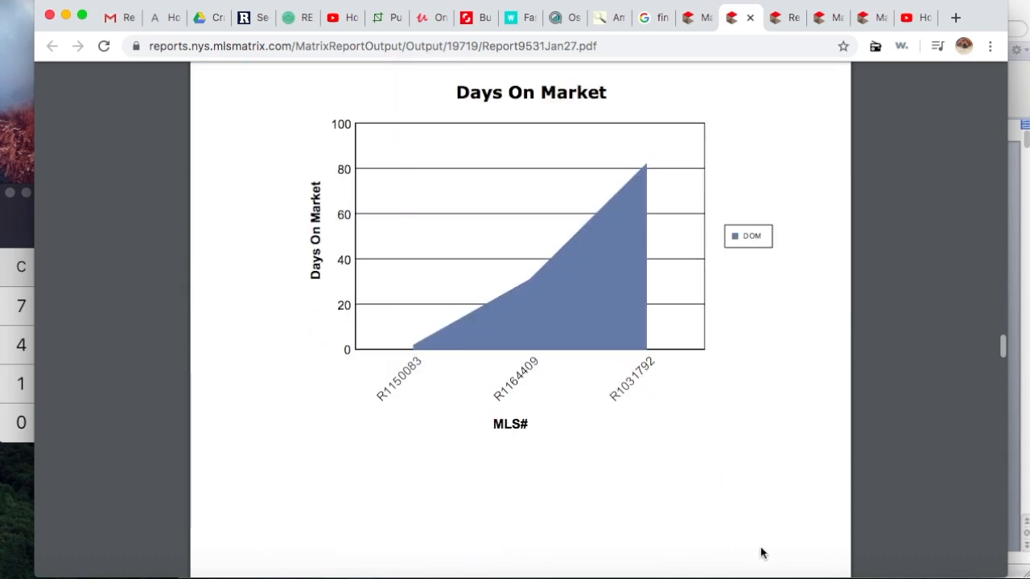
scroll(721, 419, down, 1)
scroll(721, 418, down, 3)
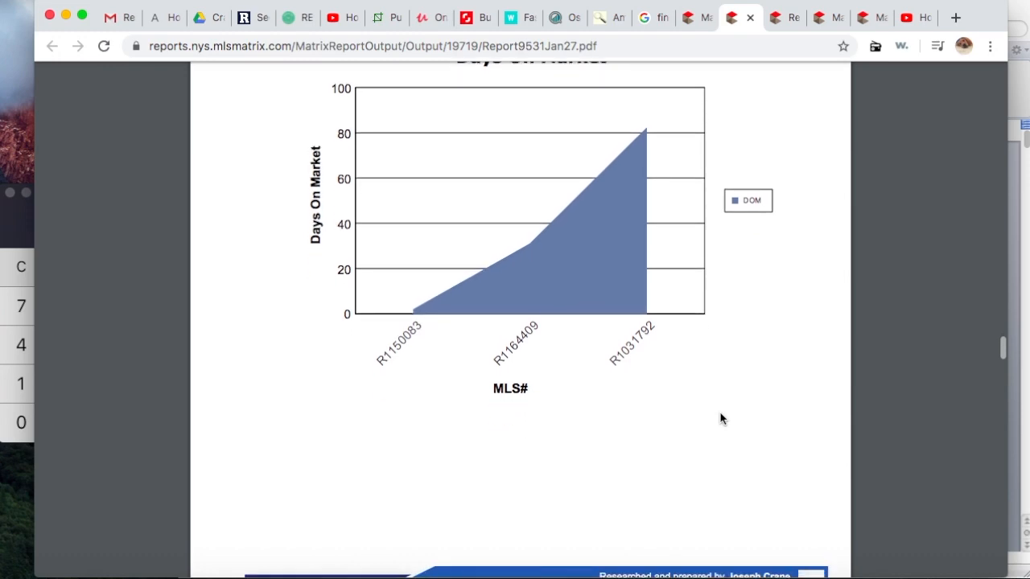
scroll(721, 418, down, 7)
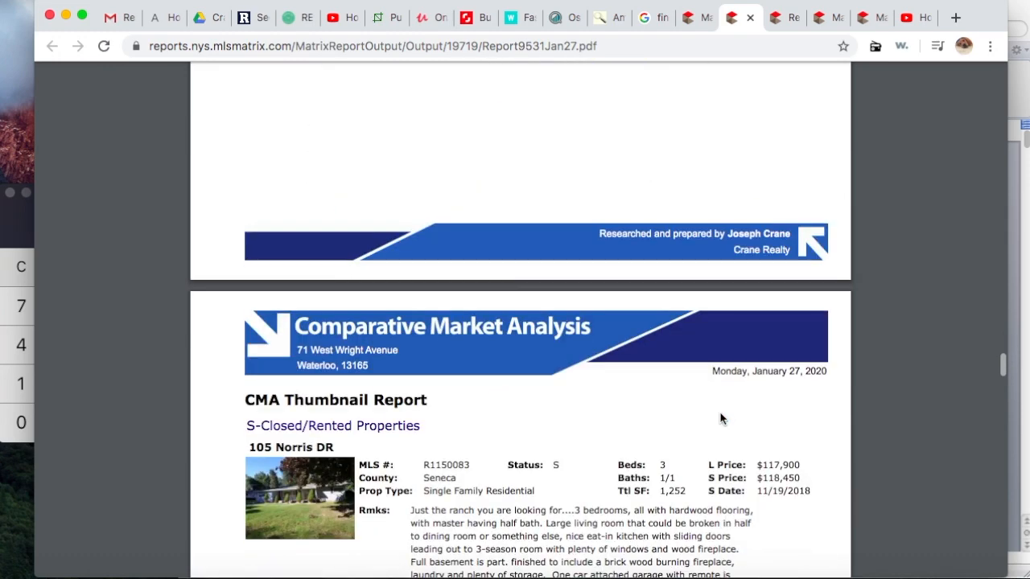
scroll(721, 419, down, 5)
scroll(720, 417, down, 5)
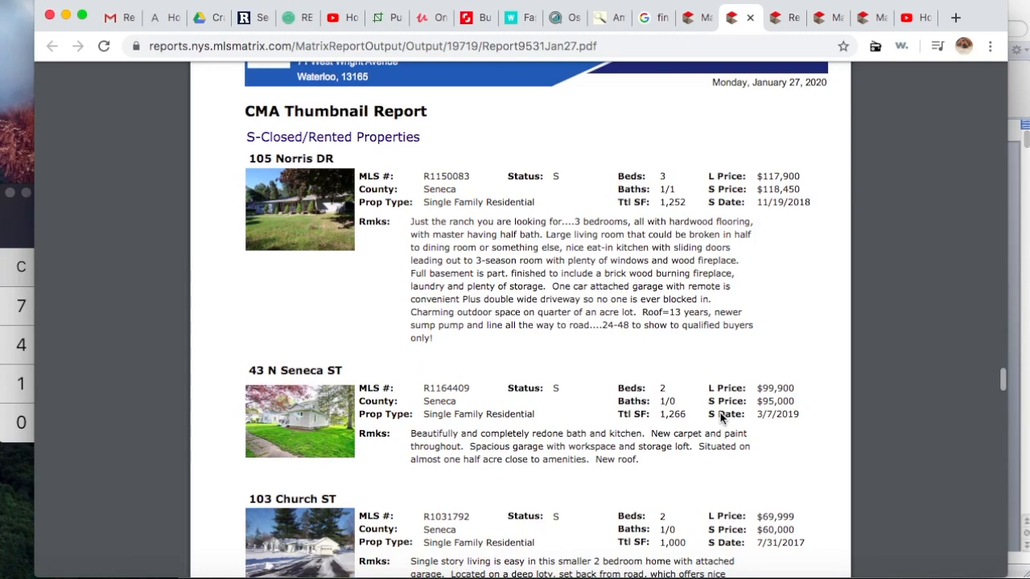
scroll(720, 417, down, 3)
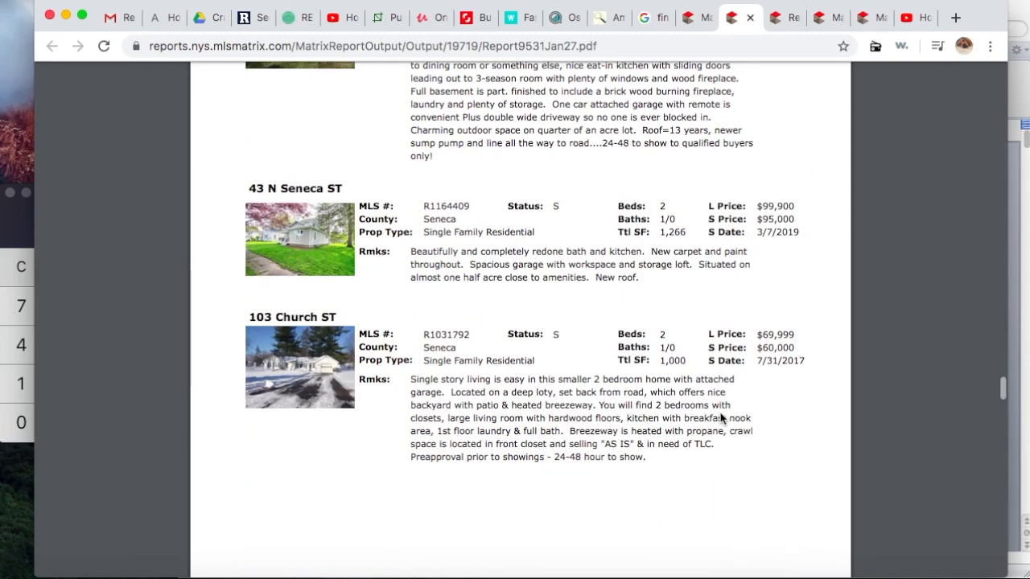
scroll(720, 418, down, 8)
scroll(720, 417, down, 9)
scroll(720, 418, down, 11)
scroll(720, 417, down, 3)
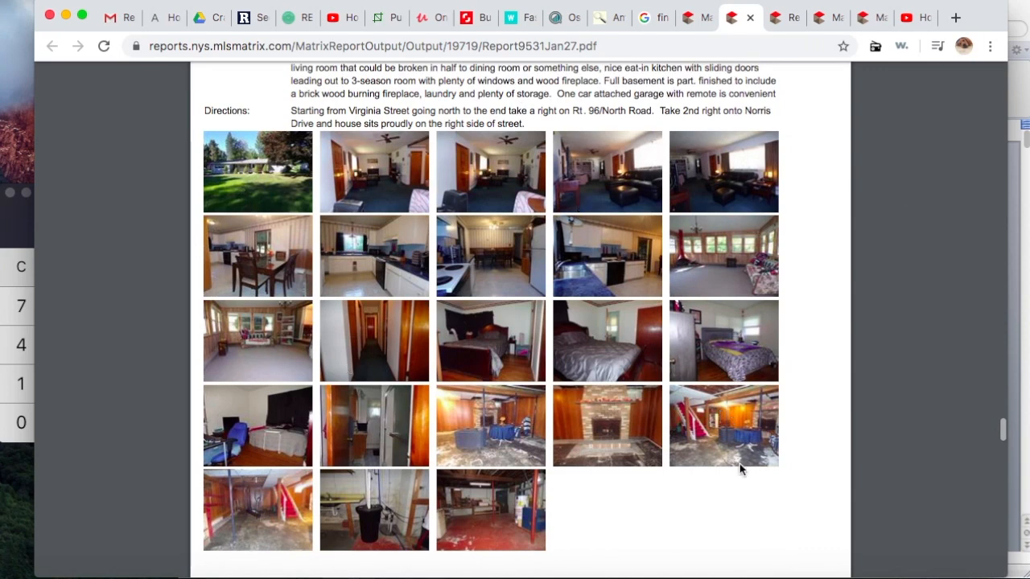
scroll(800, 505, down, 2)
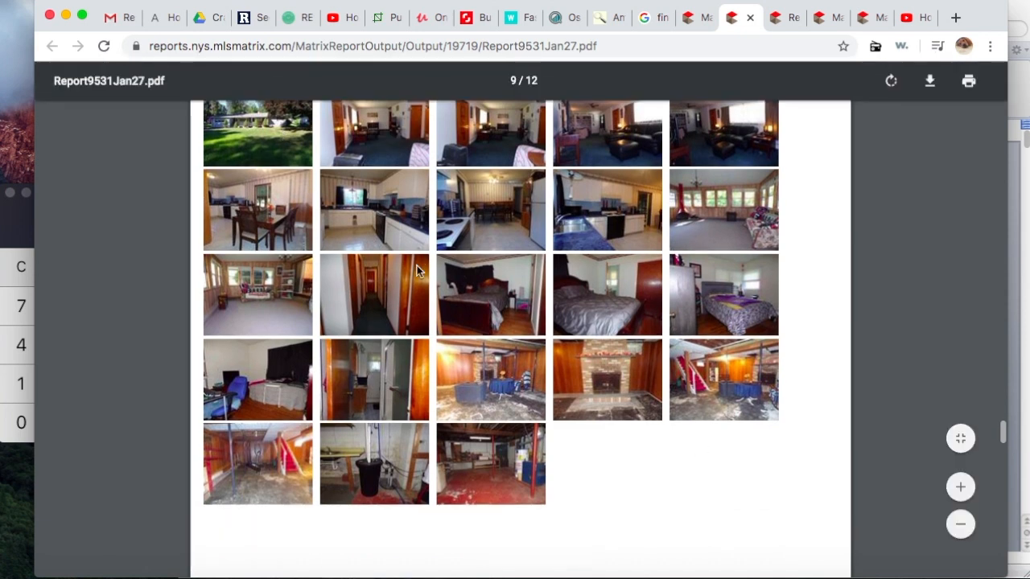
scroll(387, 249, up, 3)
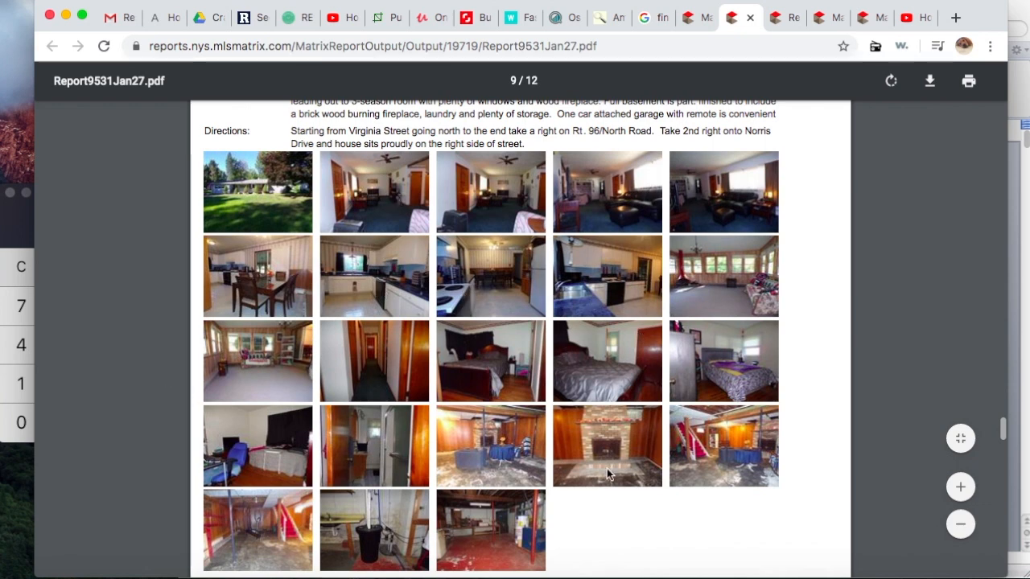
scroll(667, 536, down, 5)
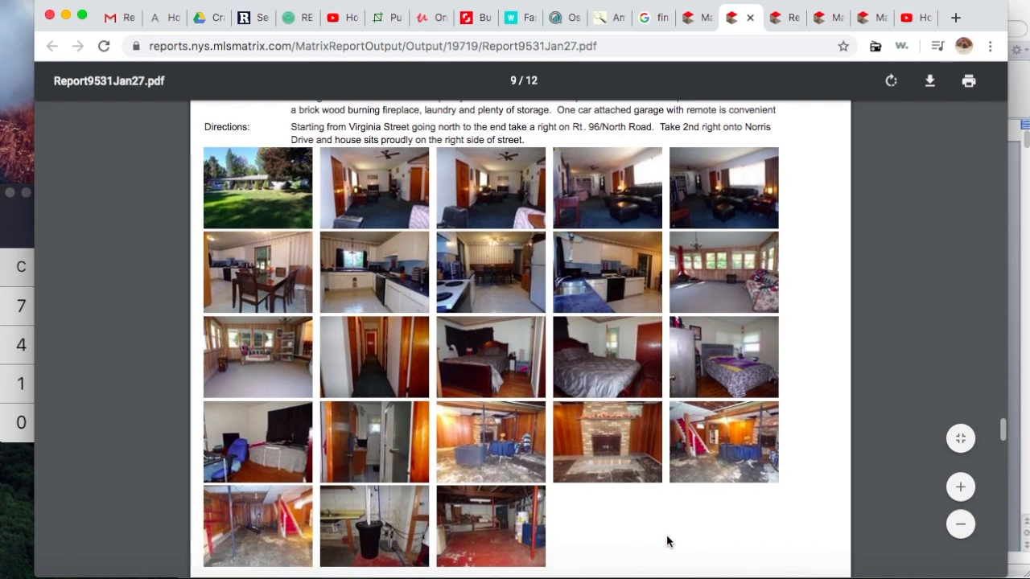
scroll(666, 539, down, 10)
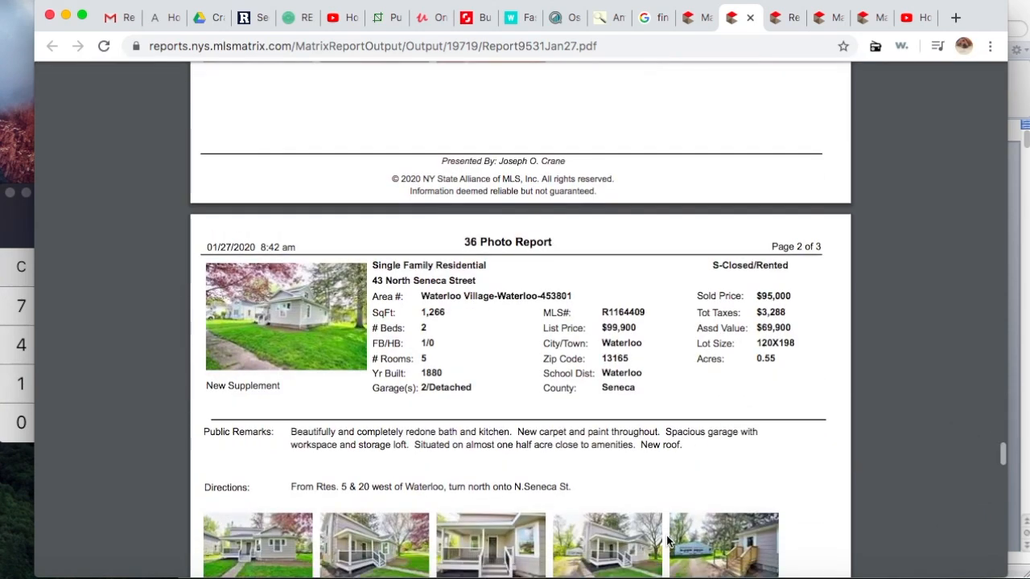
Step: Scroll through the photo pages to the page 12 CMA Map Layout of the subject and comparables
scroll(667, 540, down, 1)
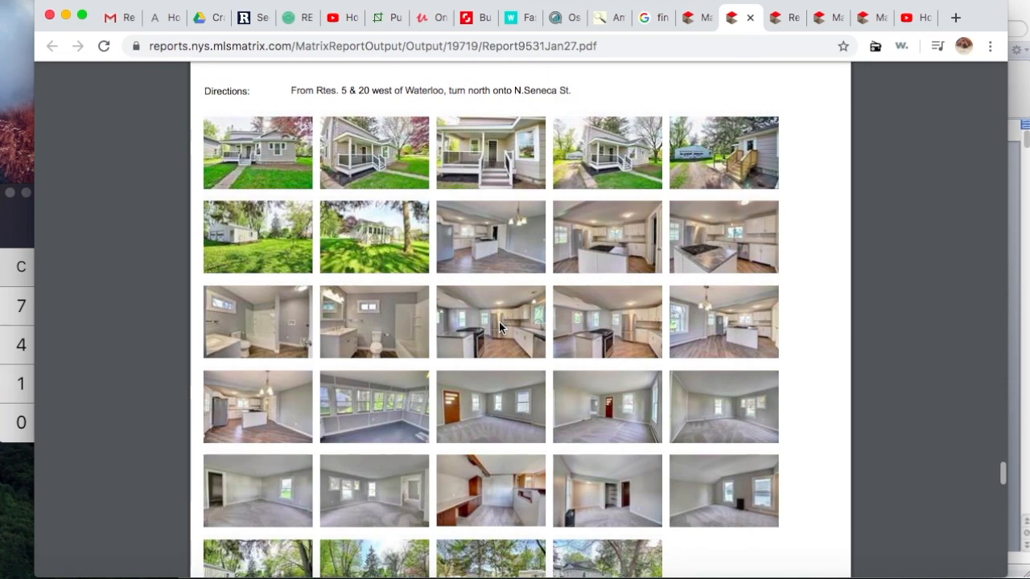
scroll(499, 322, up, 12)
scroll(499, 326, up, 1)
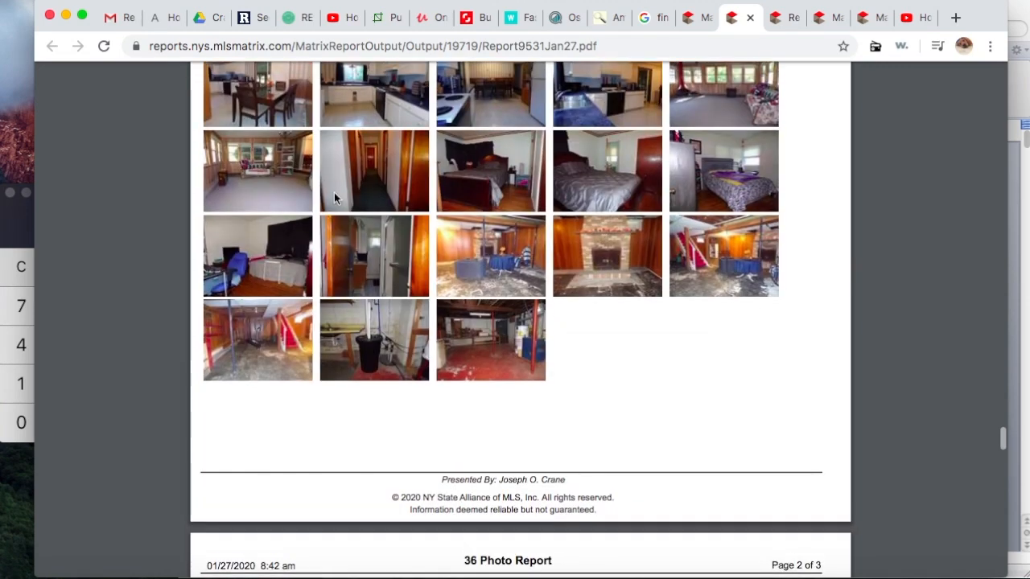
scroll(628, 149, up, 3)
scroll(626, 150, down, 8)
scroll(626, 149, down, 10)
scroll(626, 149, up, 1)
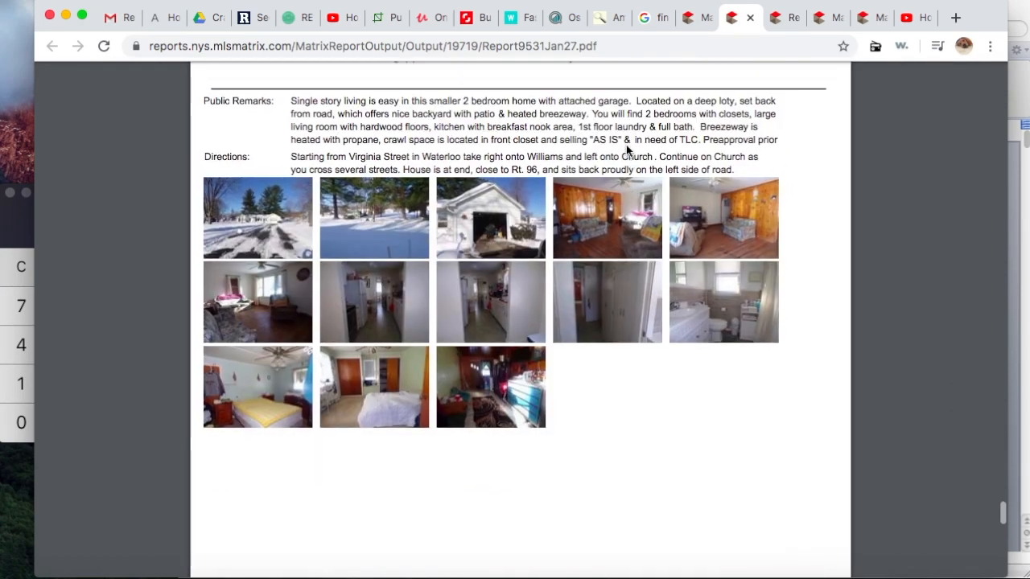
scroll(582, 322, up, 4)
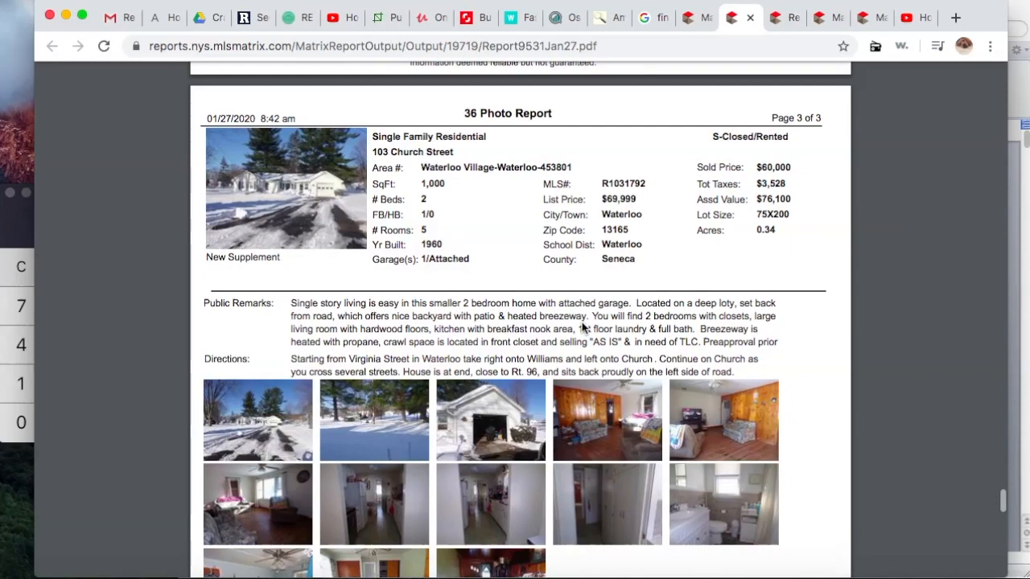
scroll(582, 322, up, 2)
scroll(582, 322, down, 3)
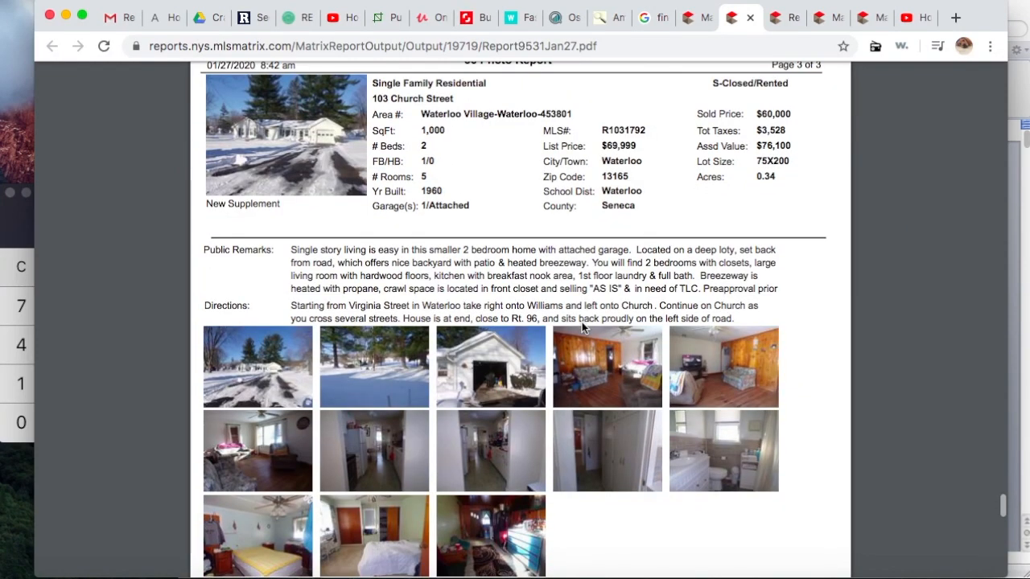
scroll(581, 322, down, 2)
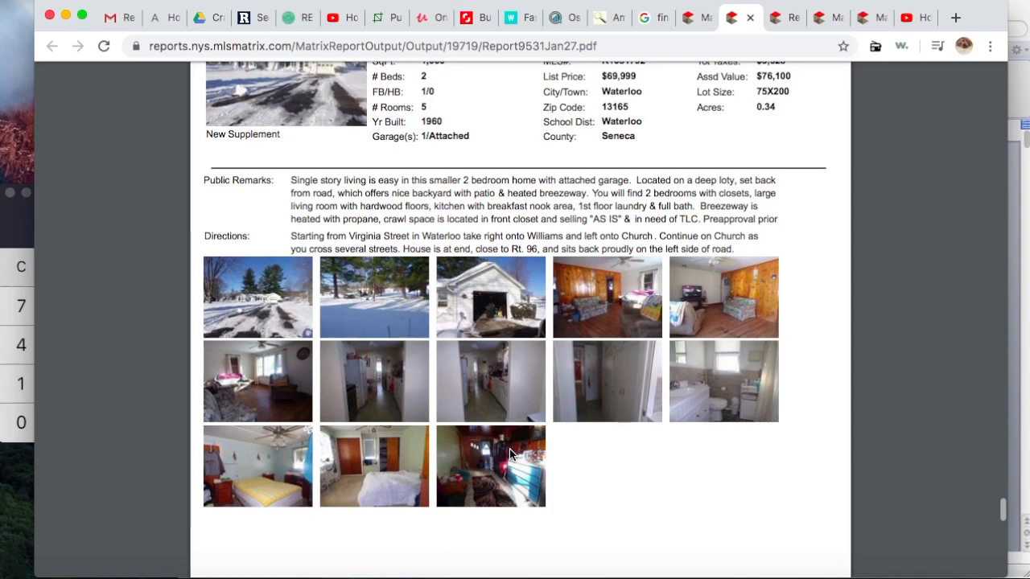
scroll(510, 453, down, 1)
scroll(510, 449, down, 10)
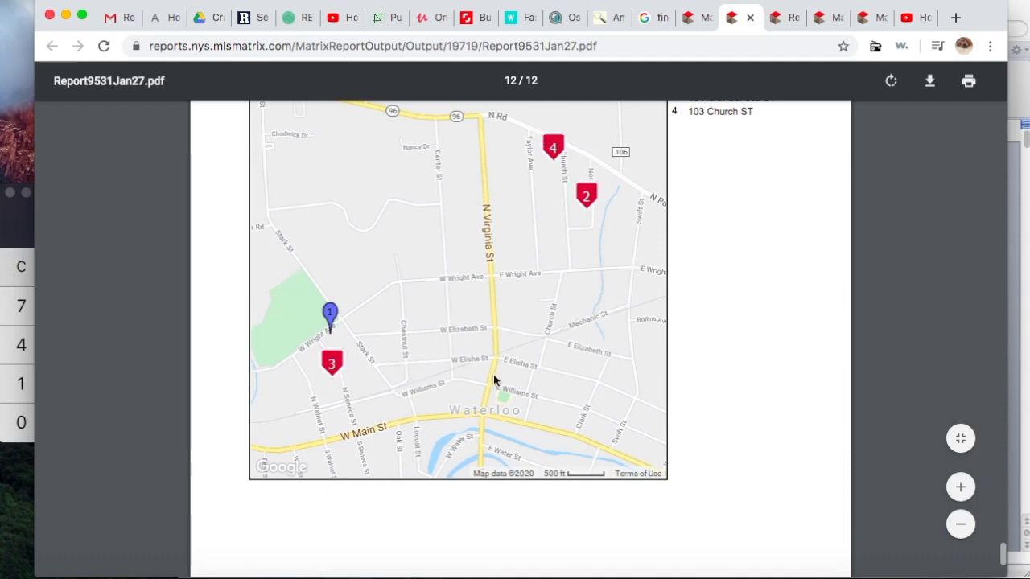
Step: Scroll back up to the Summary of Comparable Listings showing adjusted prices $41,380–$80,497
scroll(675, 364, down, 2)
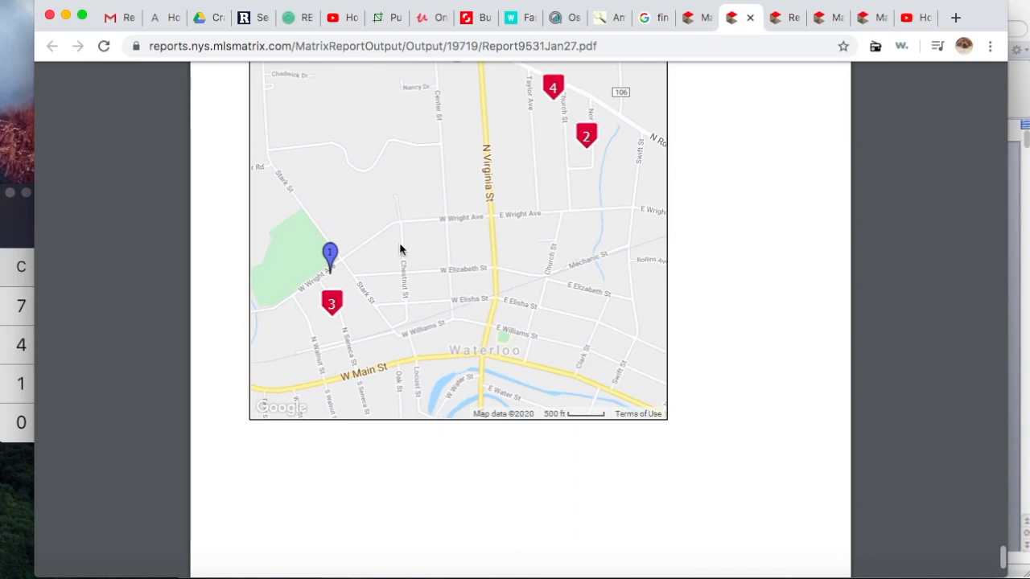
scroll(724, 523, down, 3)
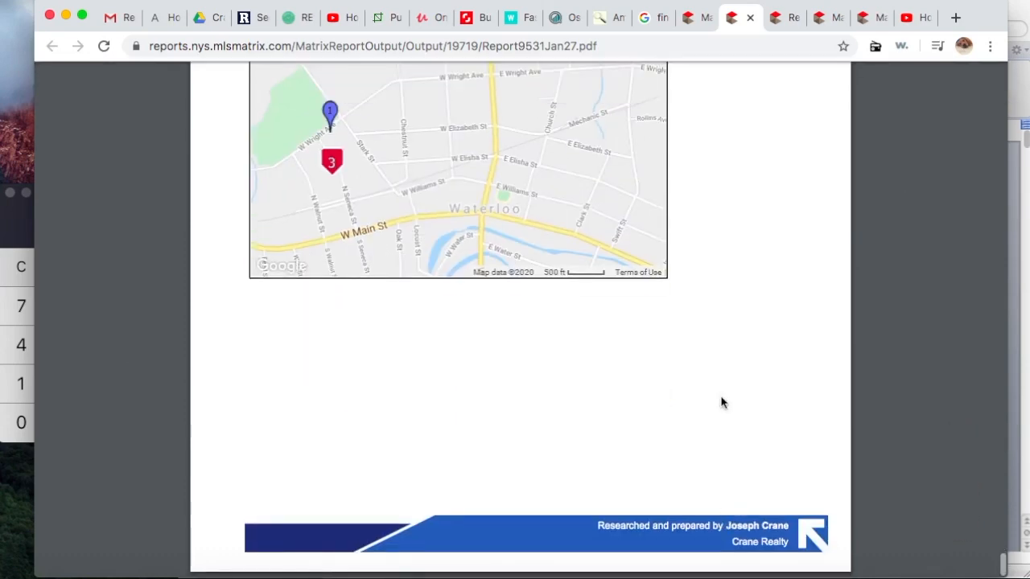
scroll(722, 403, up, 20)
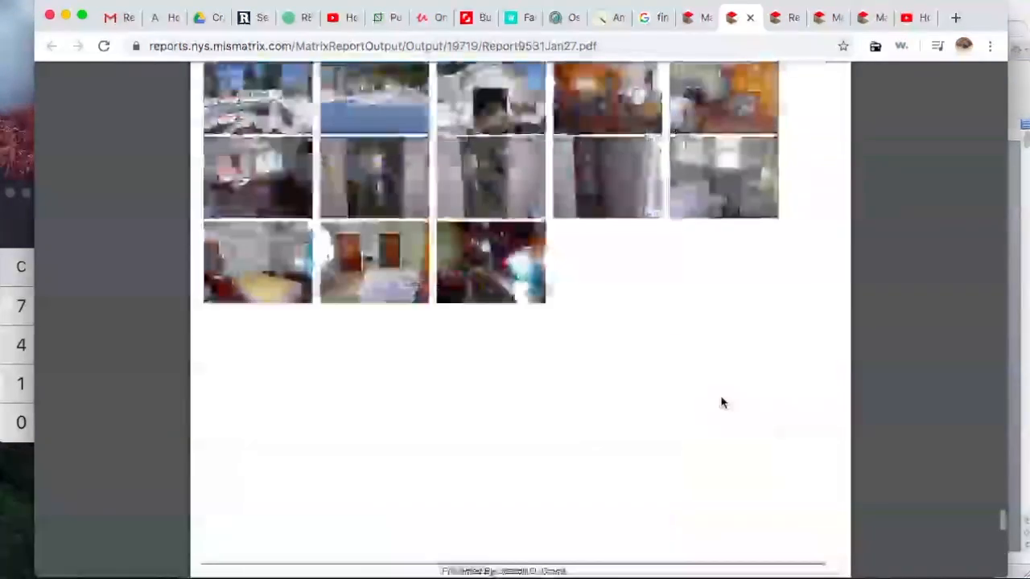
scroll(722, 402, up, 20)
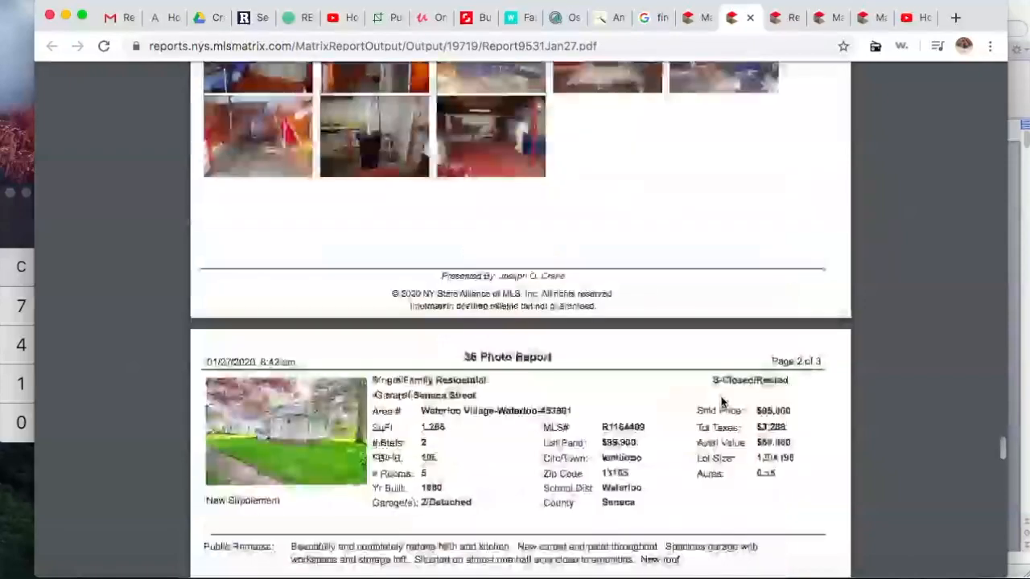
scroll(722, 403, up, 20)
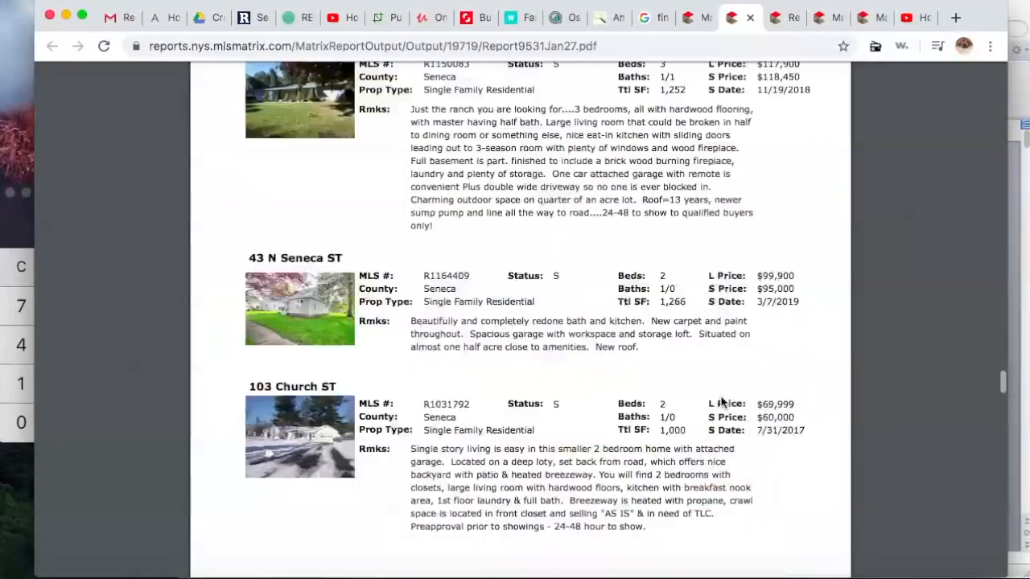
scroll(722, 402, down, 5)
scroll(722, 402, up, 15)
scroll(722, 402, up, 15)
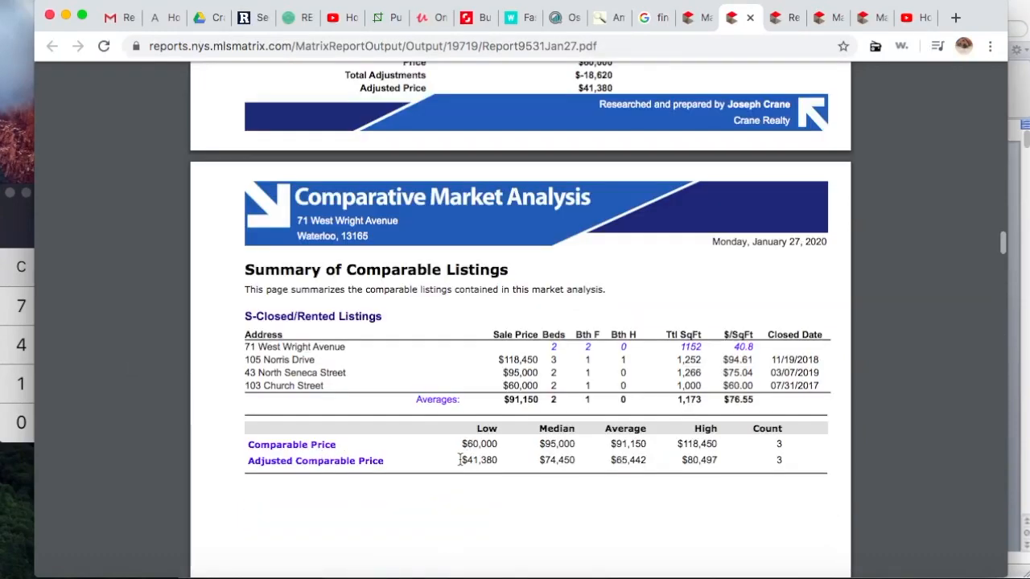
Step: Highlight the Adjusted Comparable Price row in the summary table
drag(460, 459, 309, 453)
click(309, 452)
drag(249, 463, 722, 460)
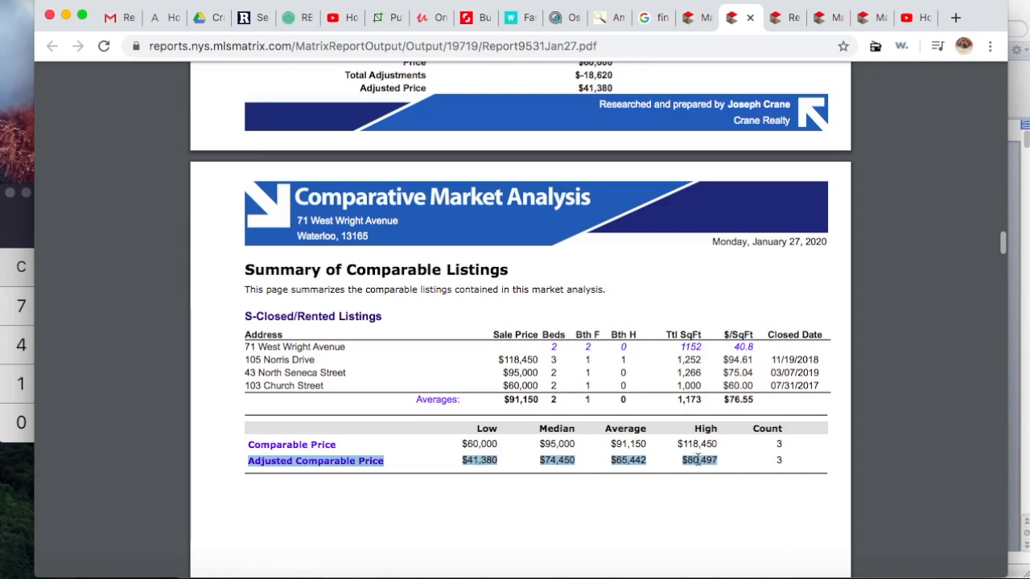
Step: Scroll past Minimums and Maximums and Days On Market to a comparable's photo gallery
scroll(719, 489, down, 1)
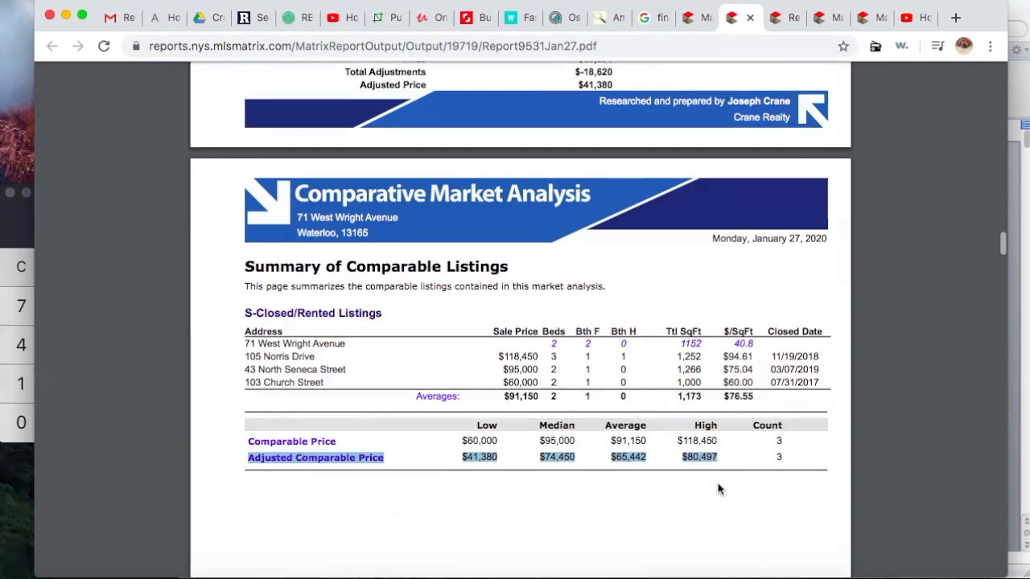
scroll(719, 489, down, 15)
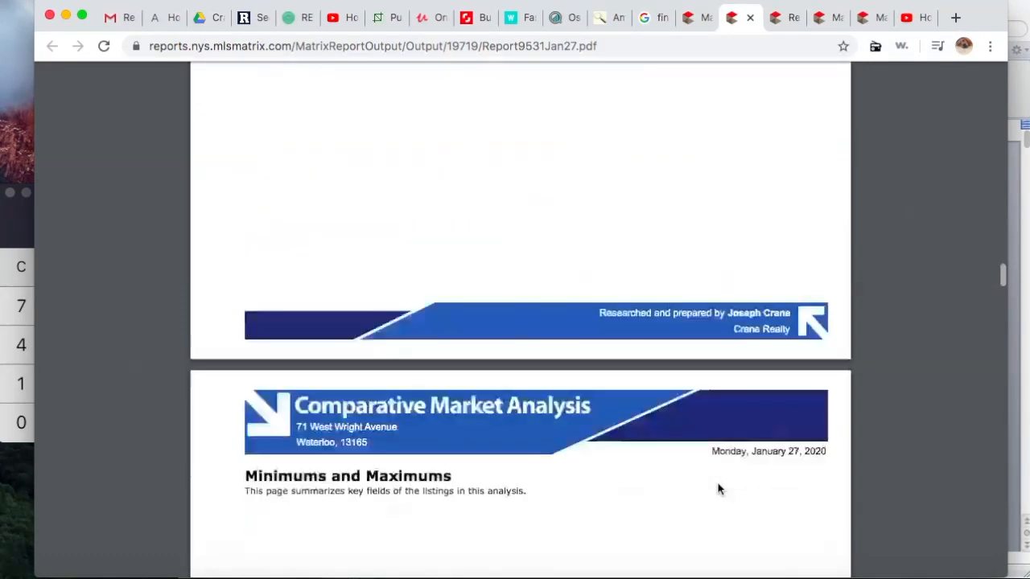
scroll(719, 489, down, 10)
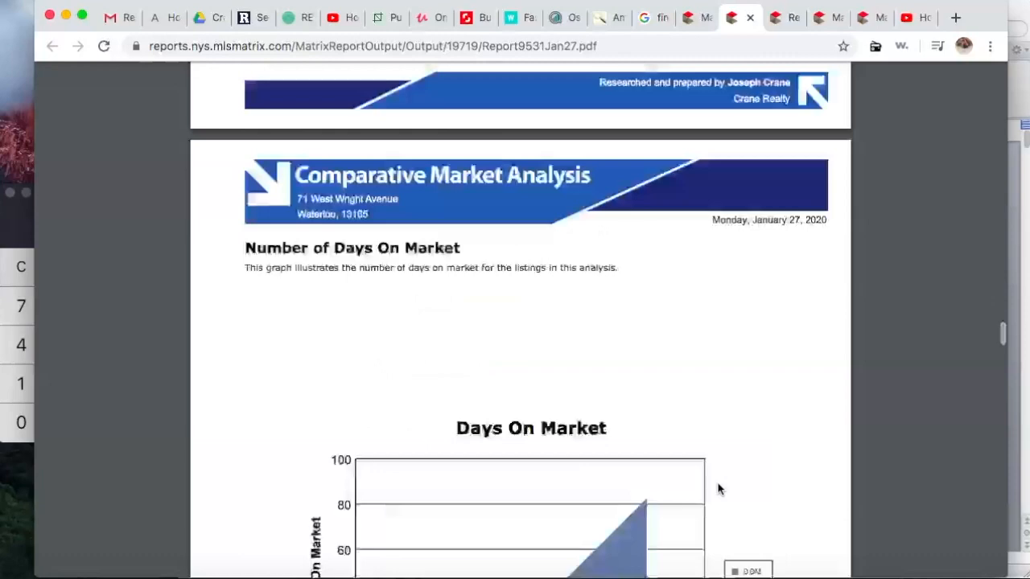
scroll(719, 489, down, 20)
scroll(718, 488, down, 10)
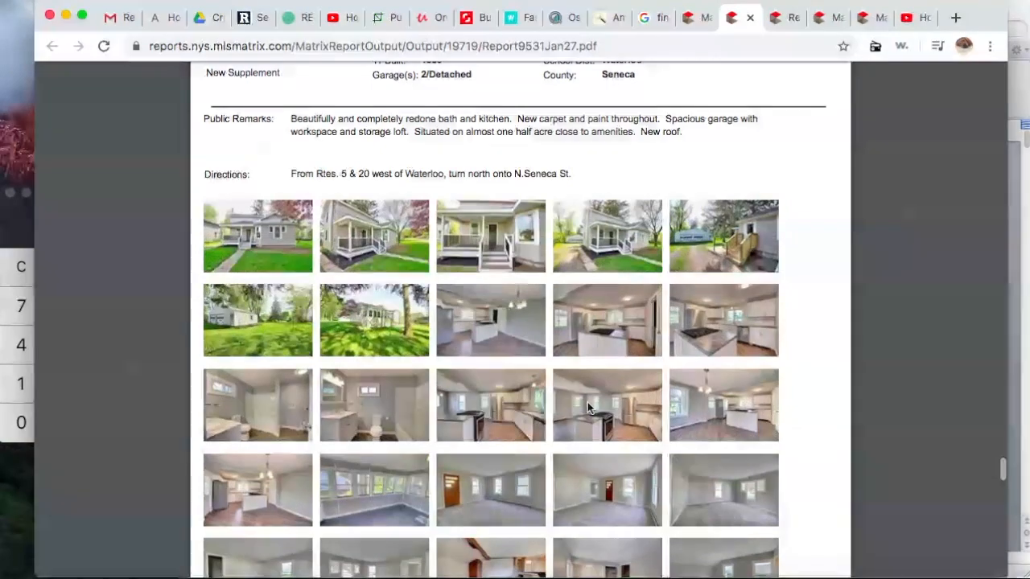
Step: Back on the summary table, highlight the Adjusted Comparable Price range from $80,497 to $41,380
scroll(587, 402, down, 15)
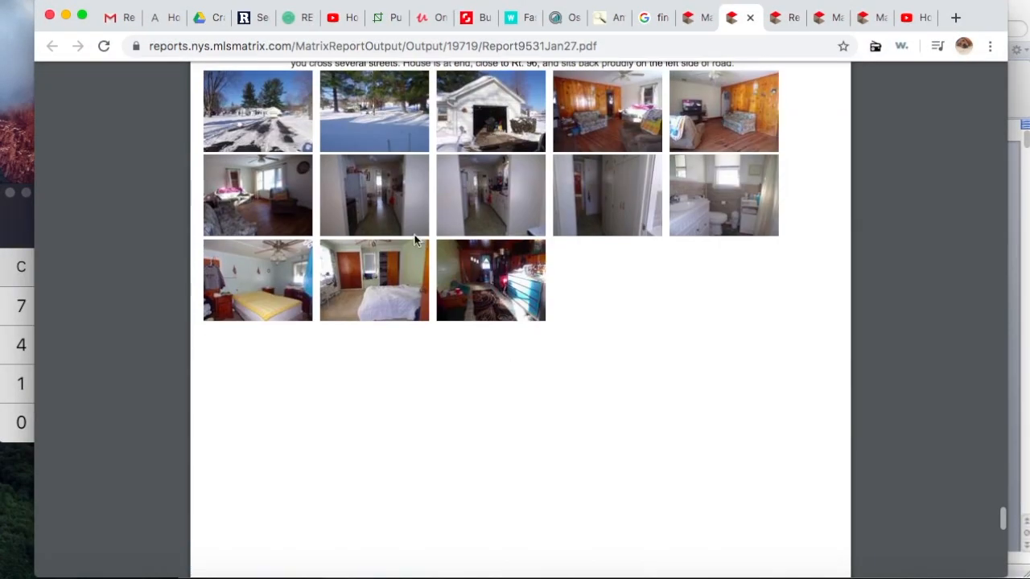
scroll(573, 280, up, 20)
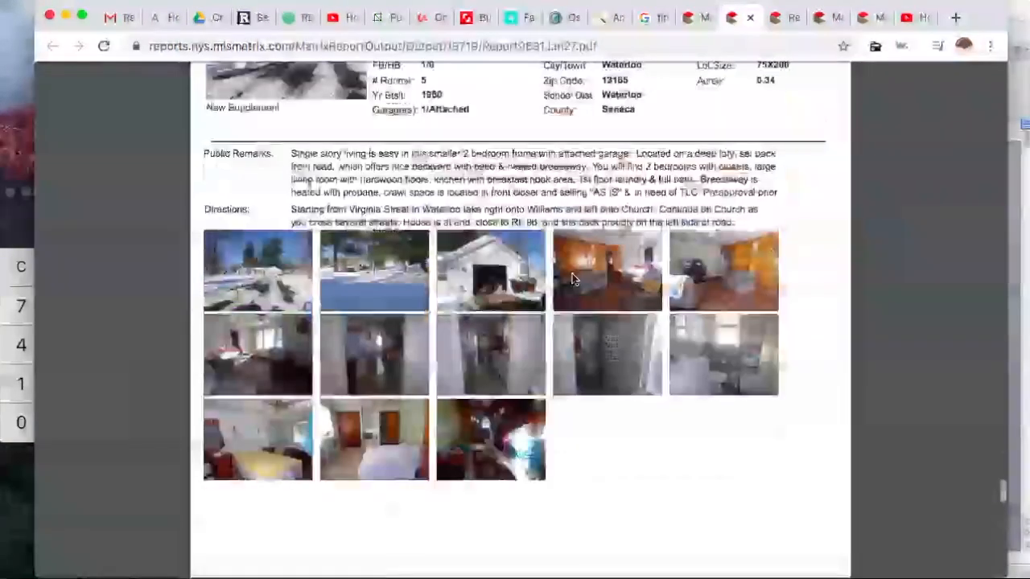
scroll(572, 279, up, 20)
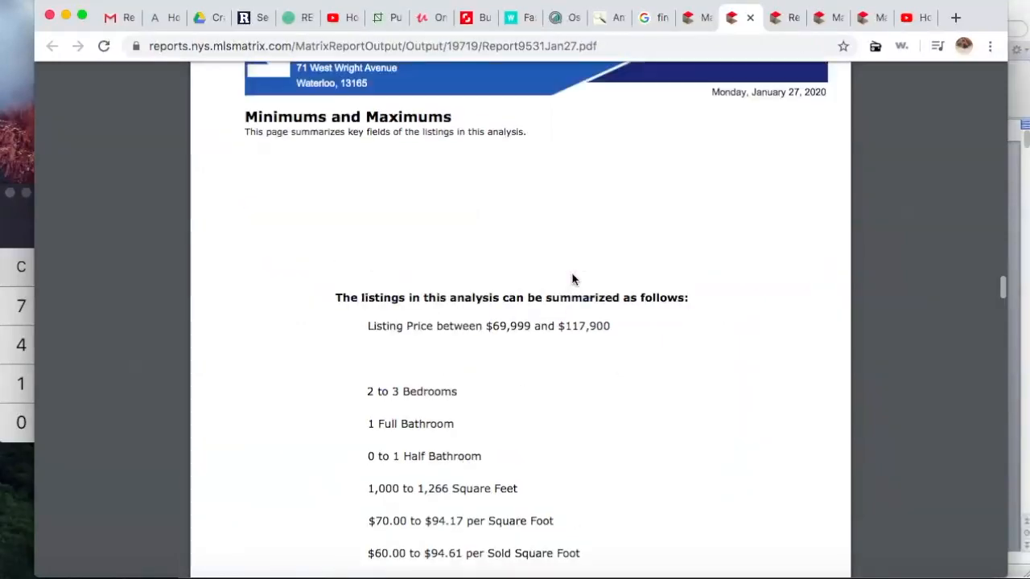
scroll(572, 279, up, 3)
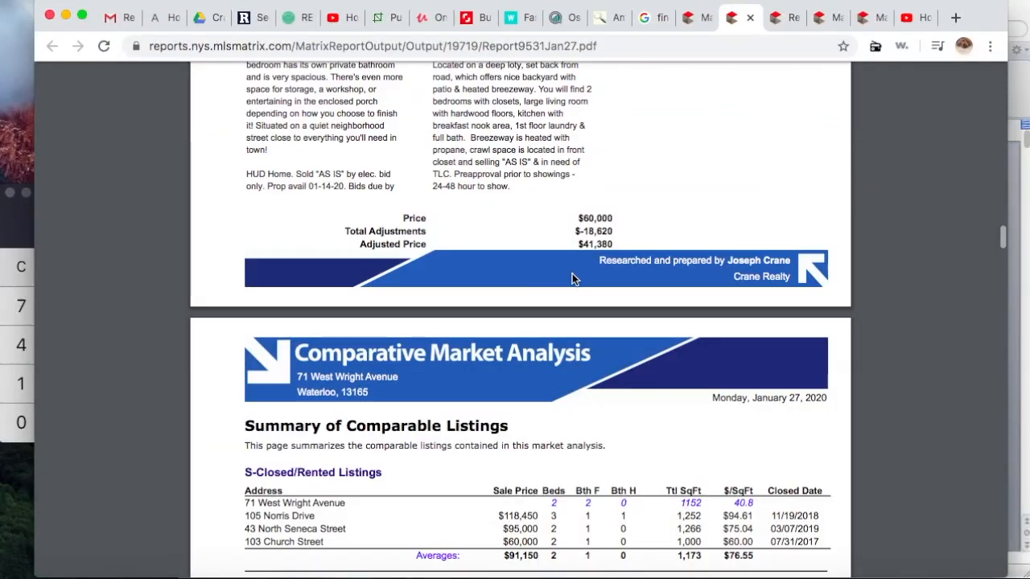
scroll(572, 280, down, 5)
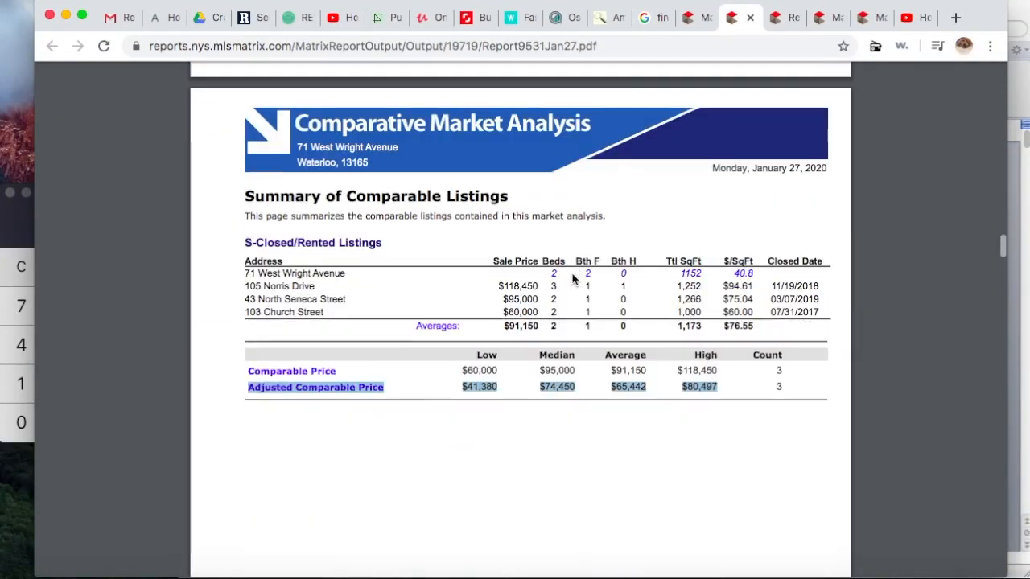
click(542, 389)
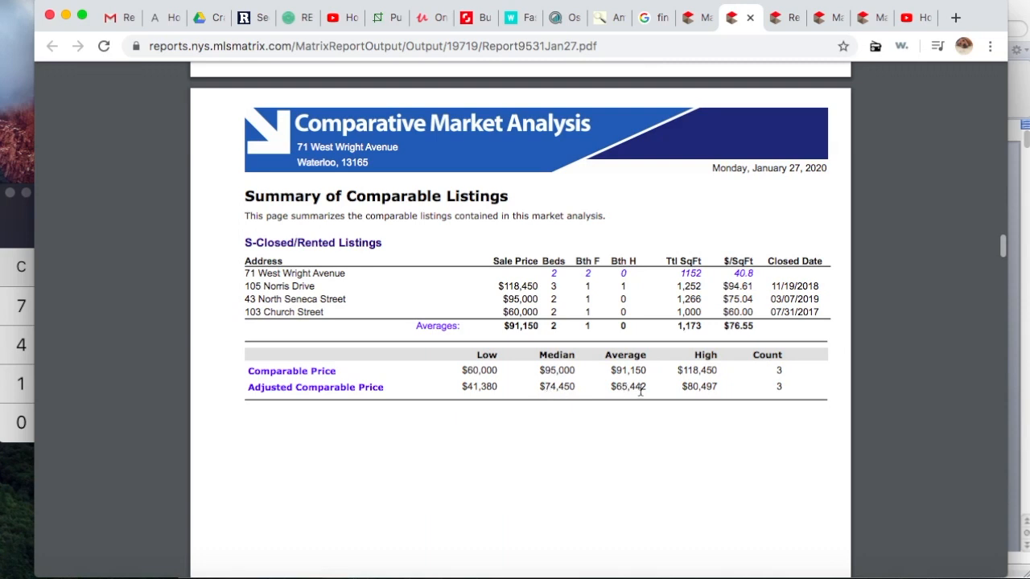
drag(611, 387, 652, 384)
click(463, 386)
drag(462, 386, 500, 387)
click(553, 425)
drag(718, 387, 453, 382)
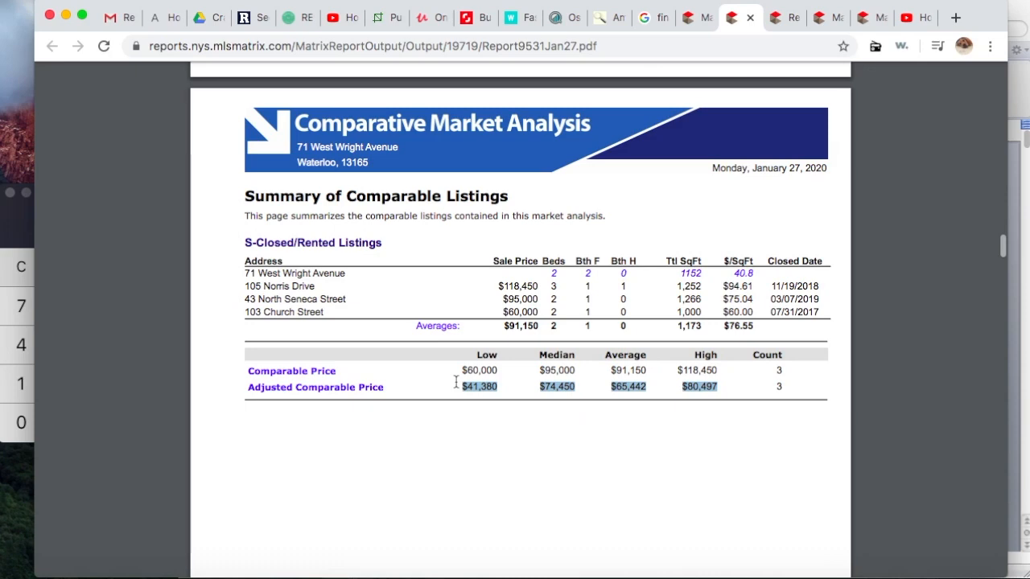
scroll(675, 361, up, 10)
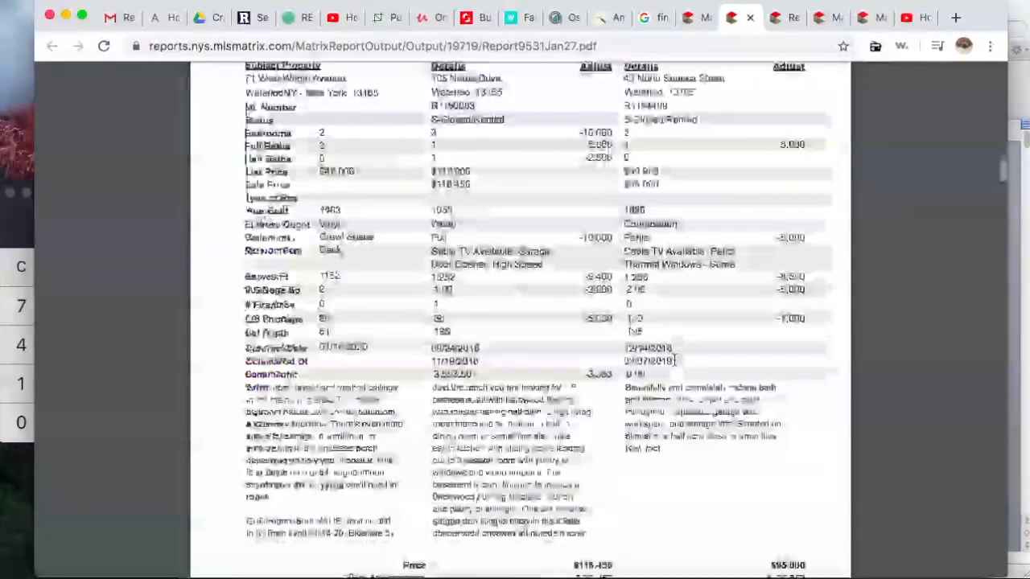
scroll(674, 360, up, 10)
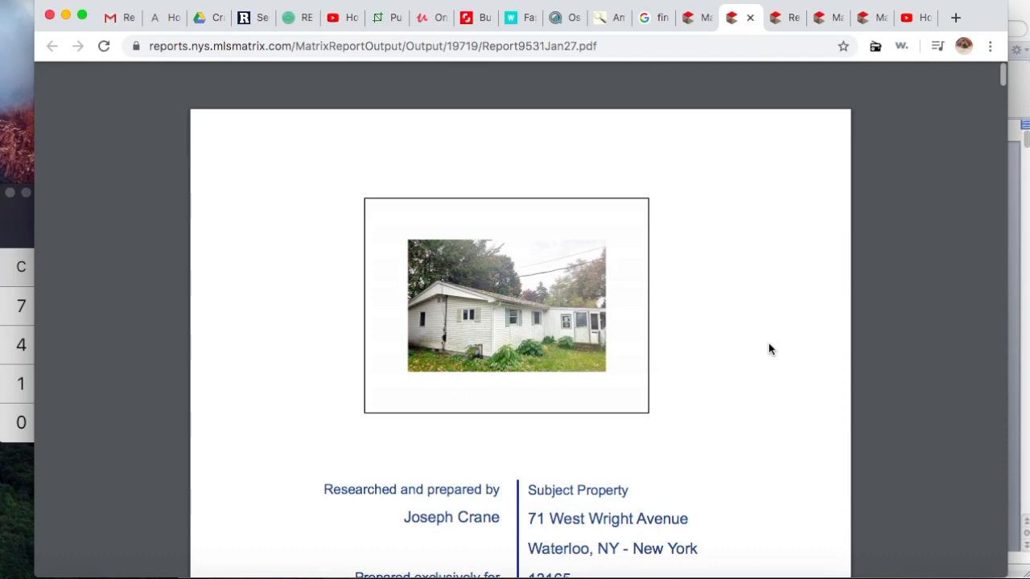
scroll(768, 350, down, 4)
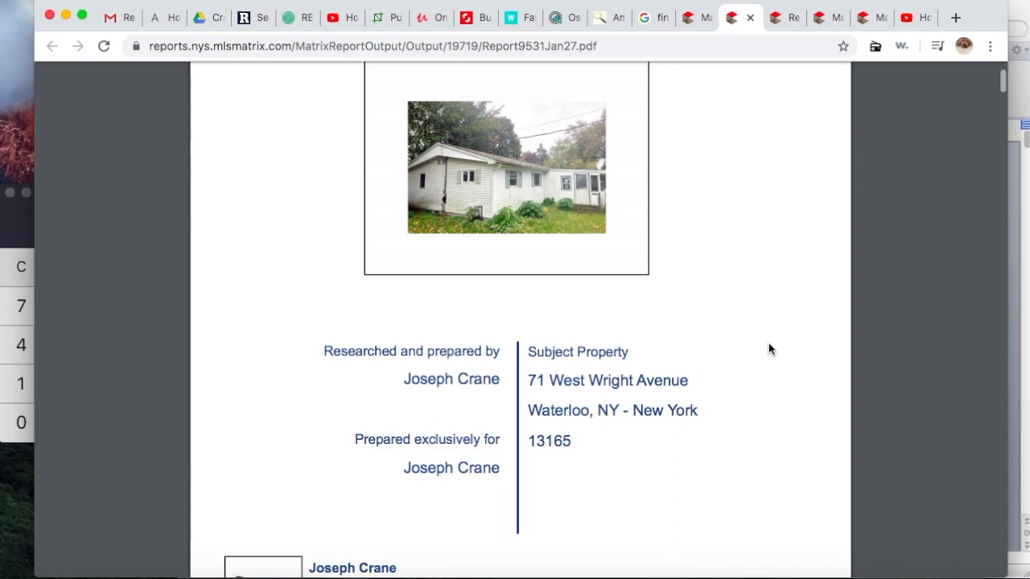
scroll(768, 350, up, 1)
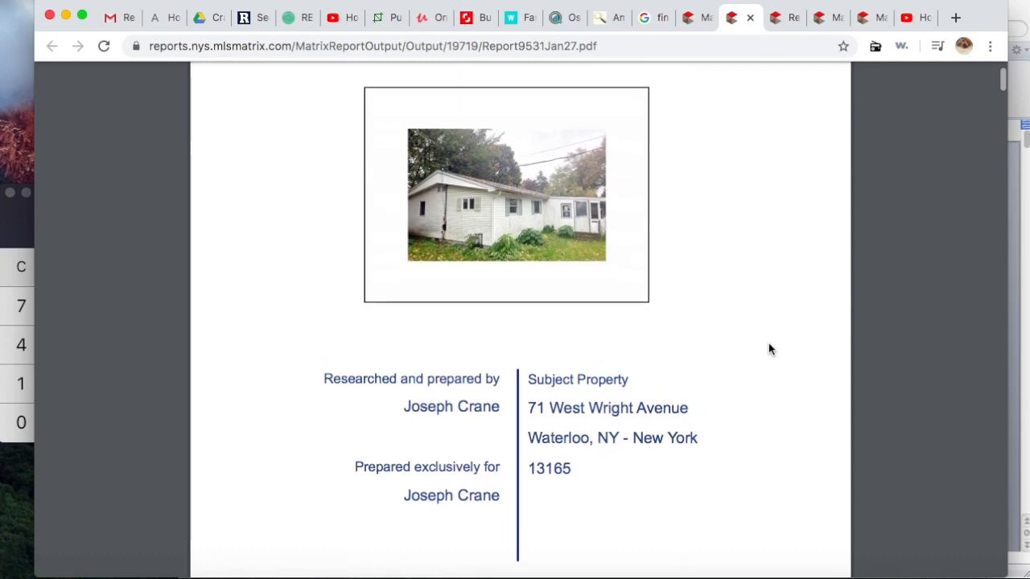